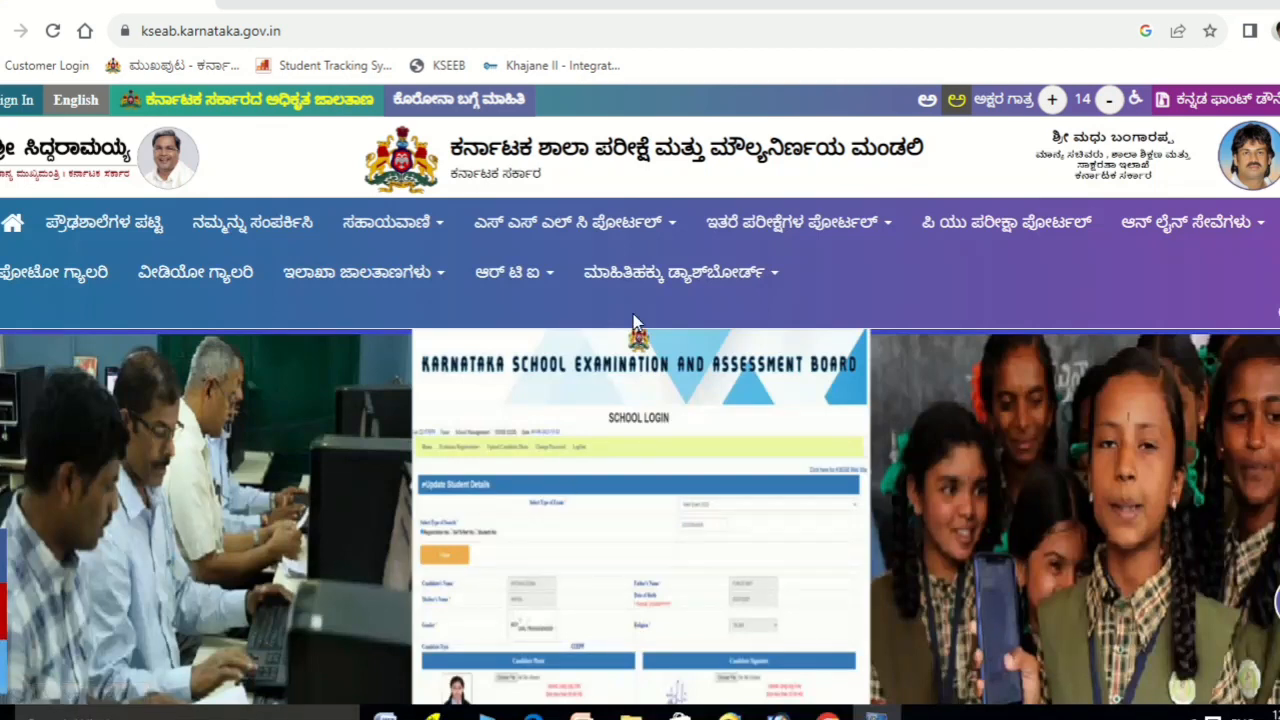
# Step: Go to the NMMS Examination 2023-24 page through the SSLC portal menu's NMMS Login link
pyautogui.click(641, 232)
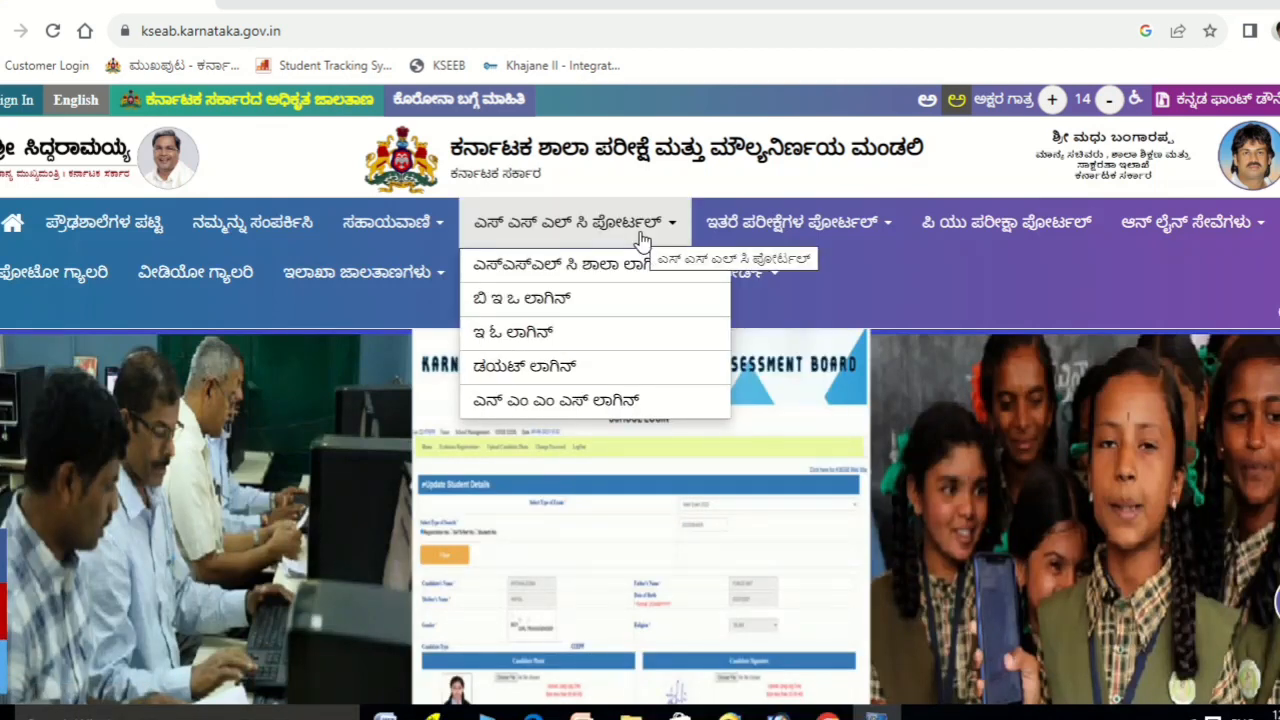
pyautogui.click(612, 400)
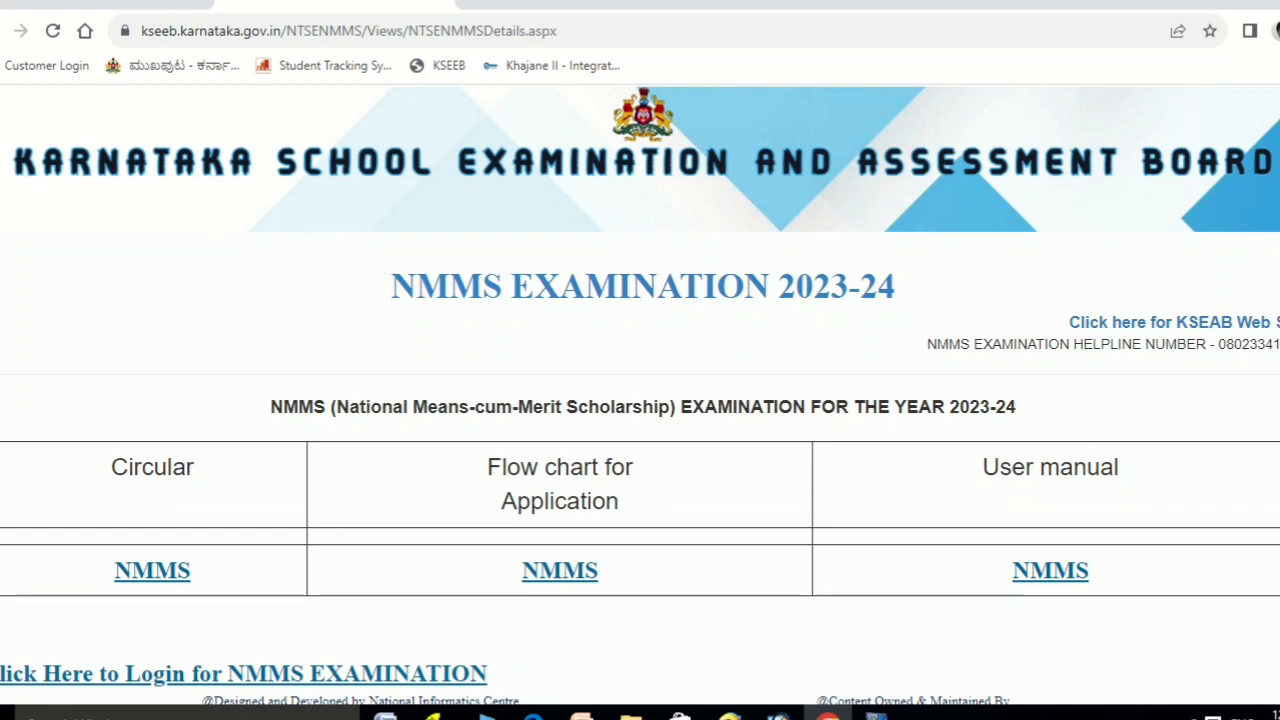
pyautogui.scroll(-1, 640, 394)
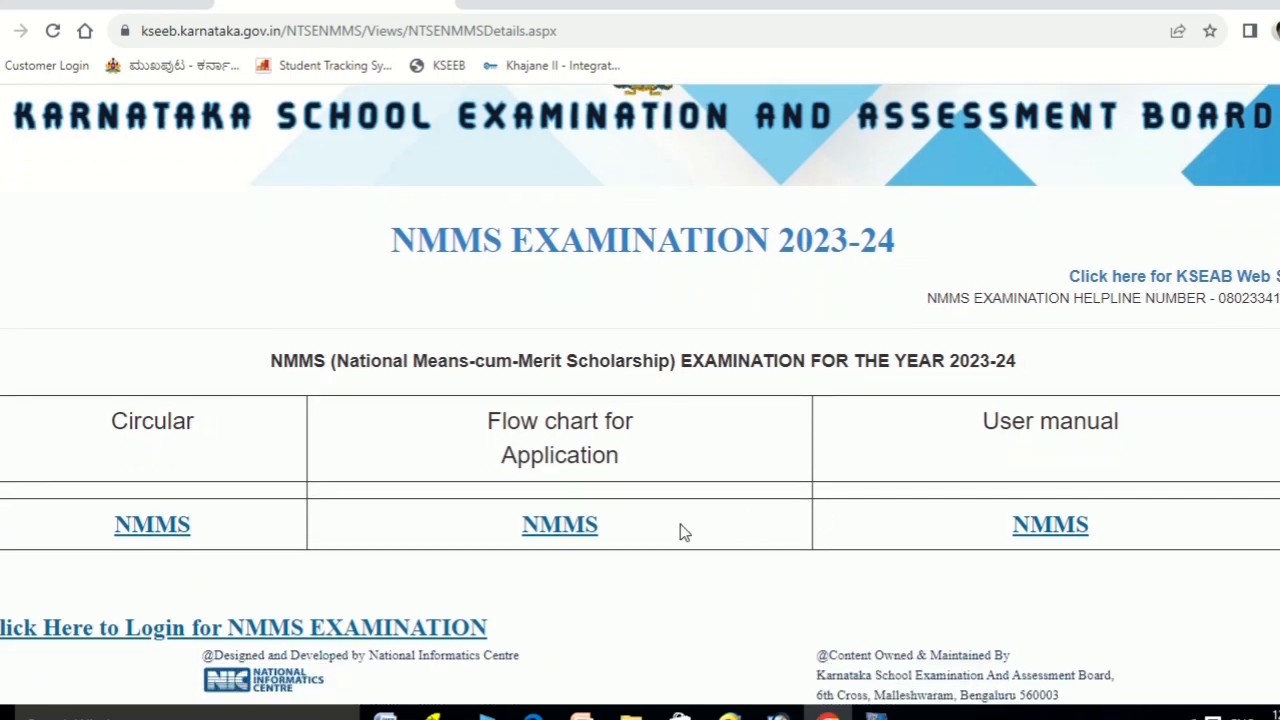
# Step: Log in with the school's U-DISE code, account password and the captcha text
pyautogui.click(423, 628)
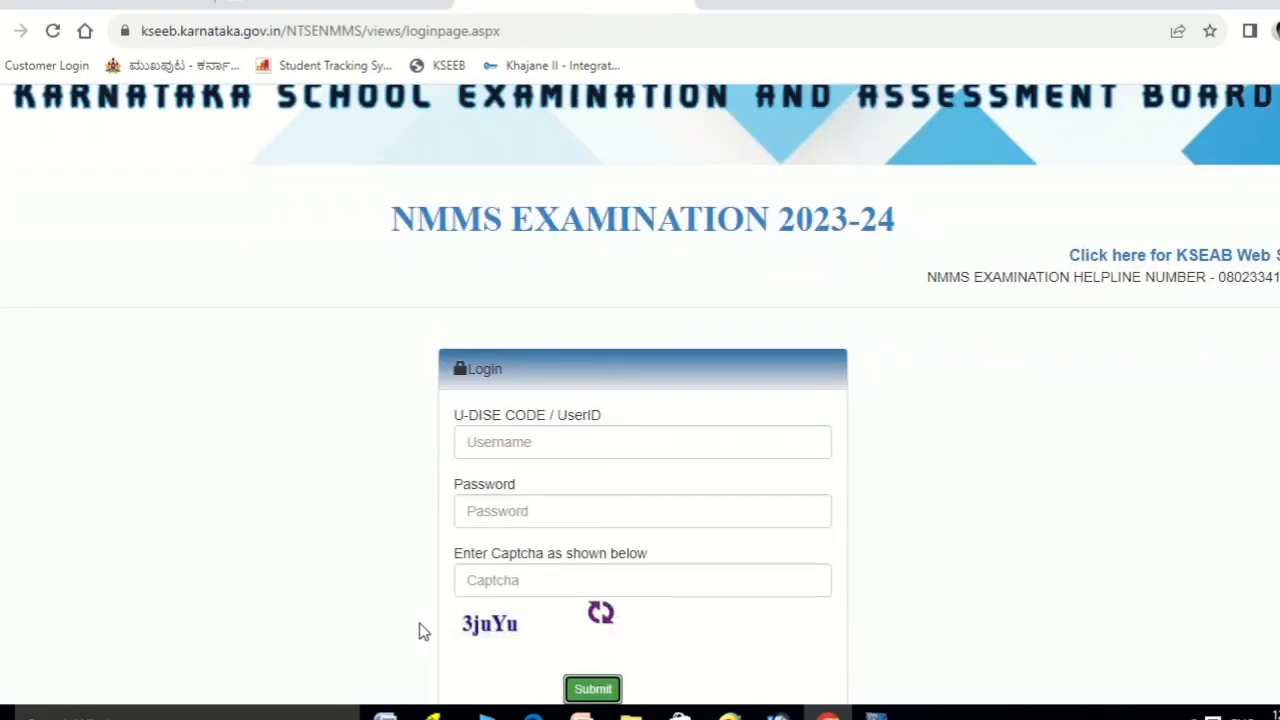
pyautogui.click(513, 431)
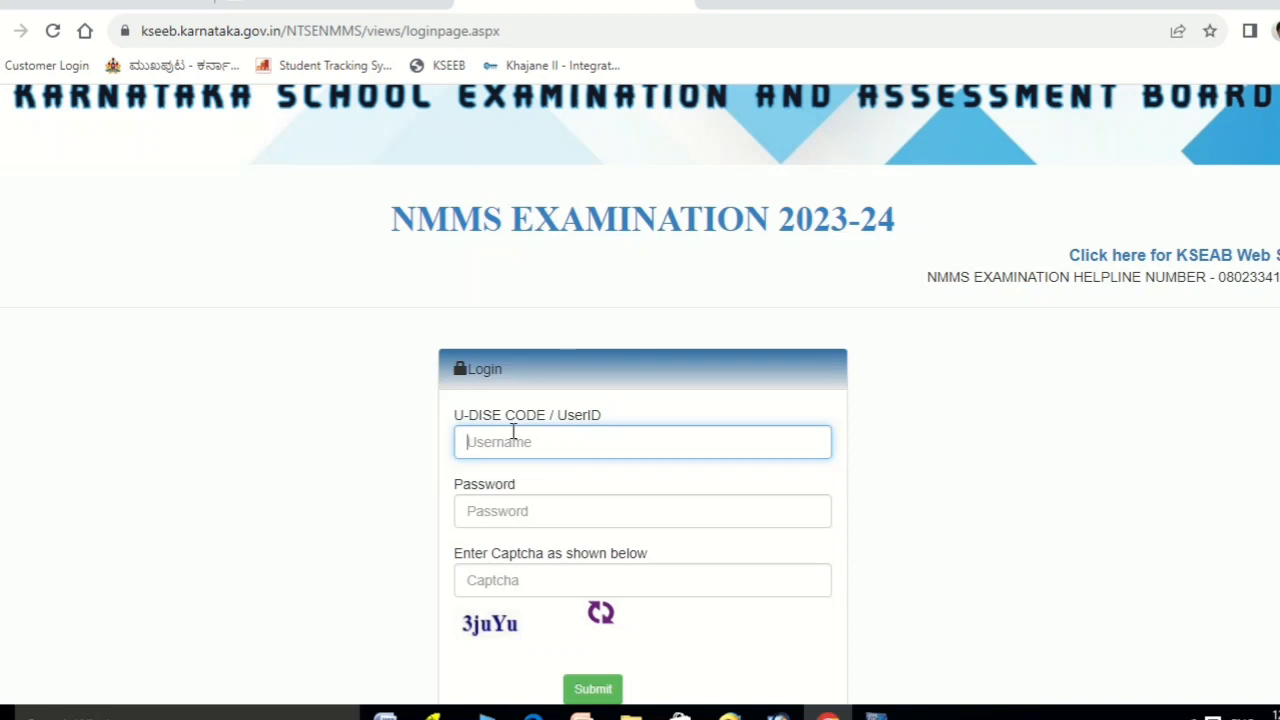
pyautogui.write('29320601304')
pyautogui.click(528, 510)
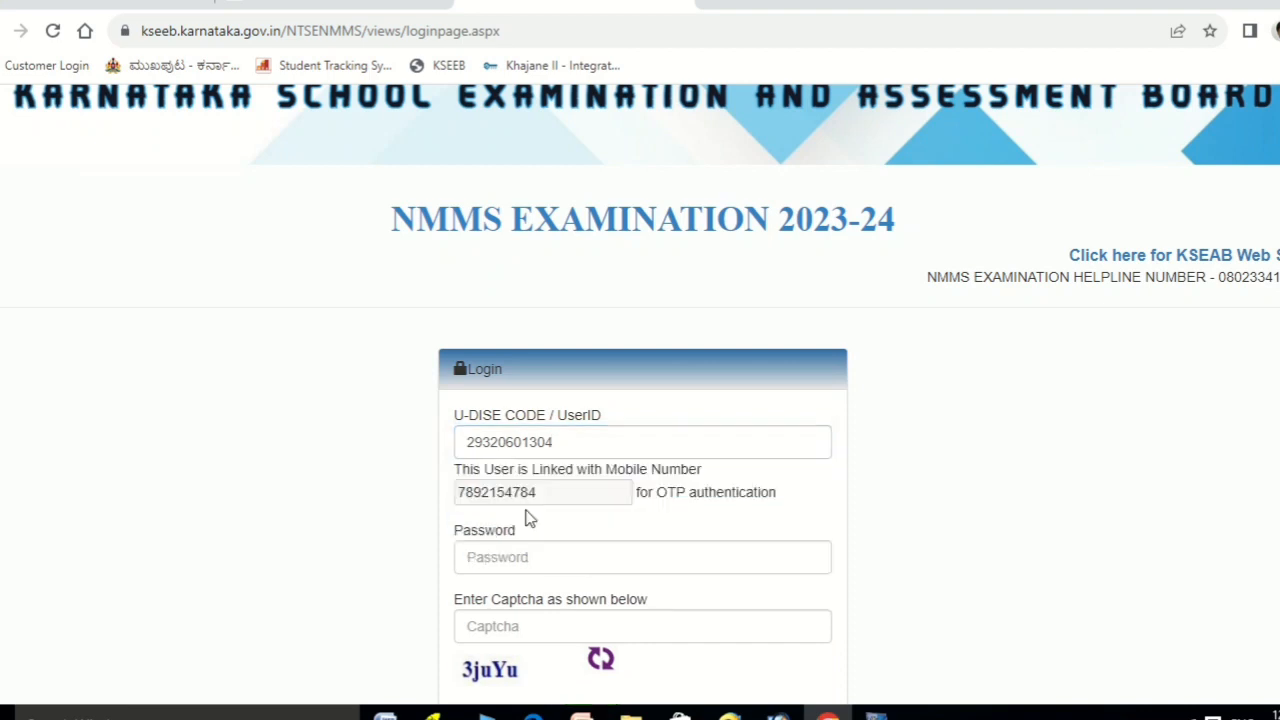
pyautogui.click(508, 552)
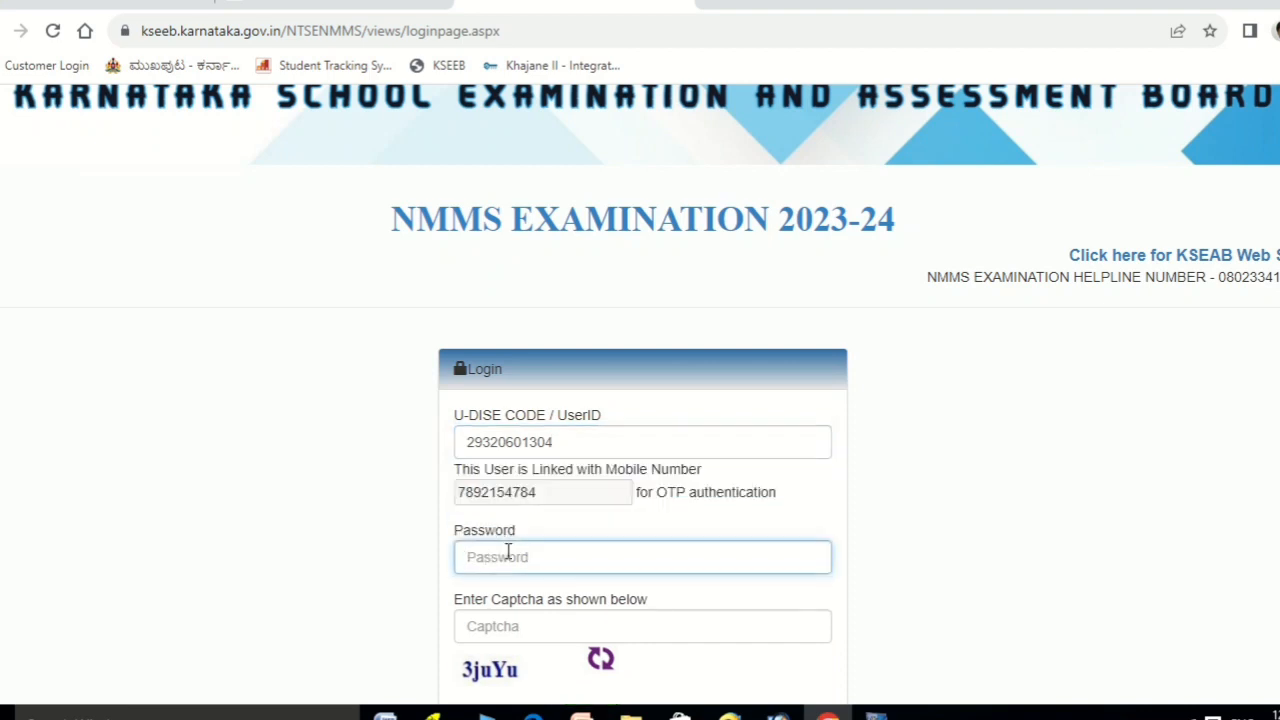
pyautogui.write('•••••••••••••••')
pyautogui.click(524, 623)
pyautogui.write('3j')
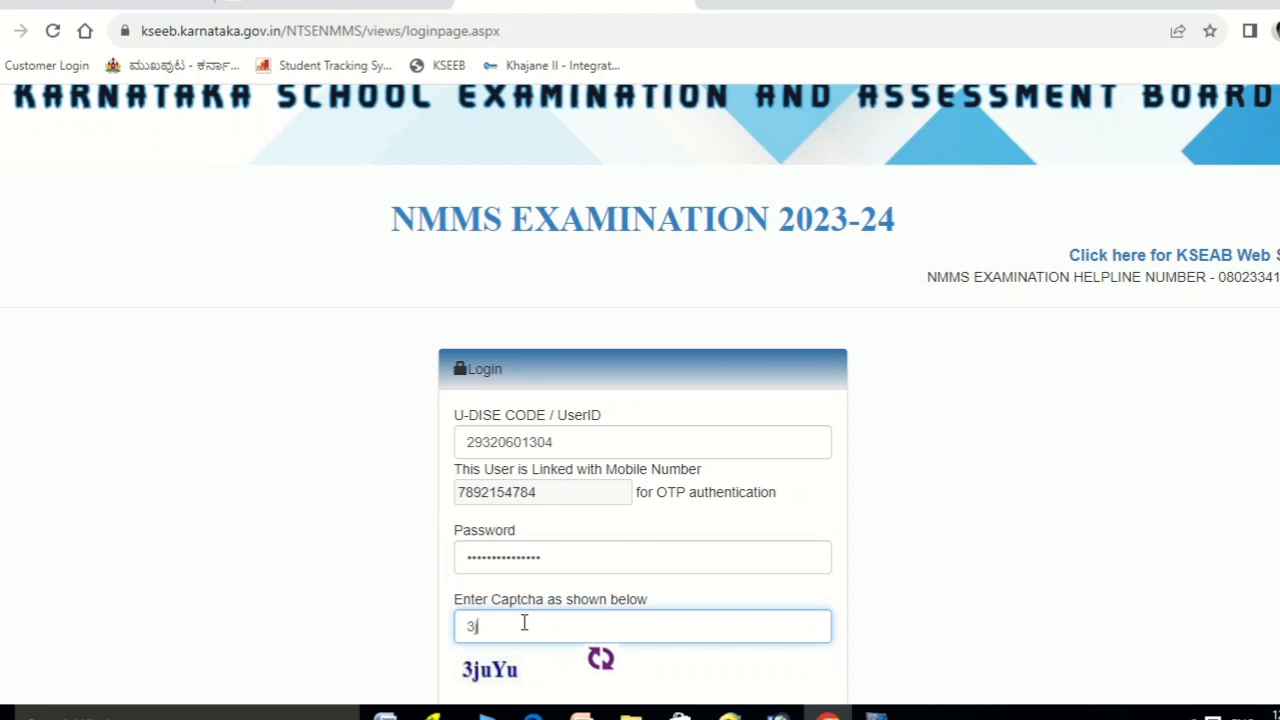
pyautogui.write('uYu')
pyautogui.click(1032, 593)
pyautogui.scroll(-1, 1032, 593)
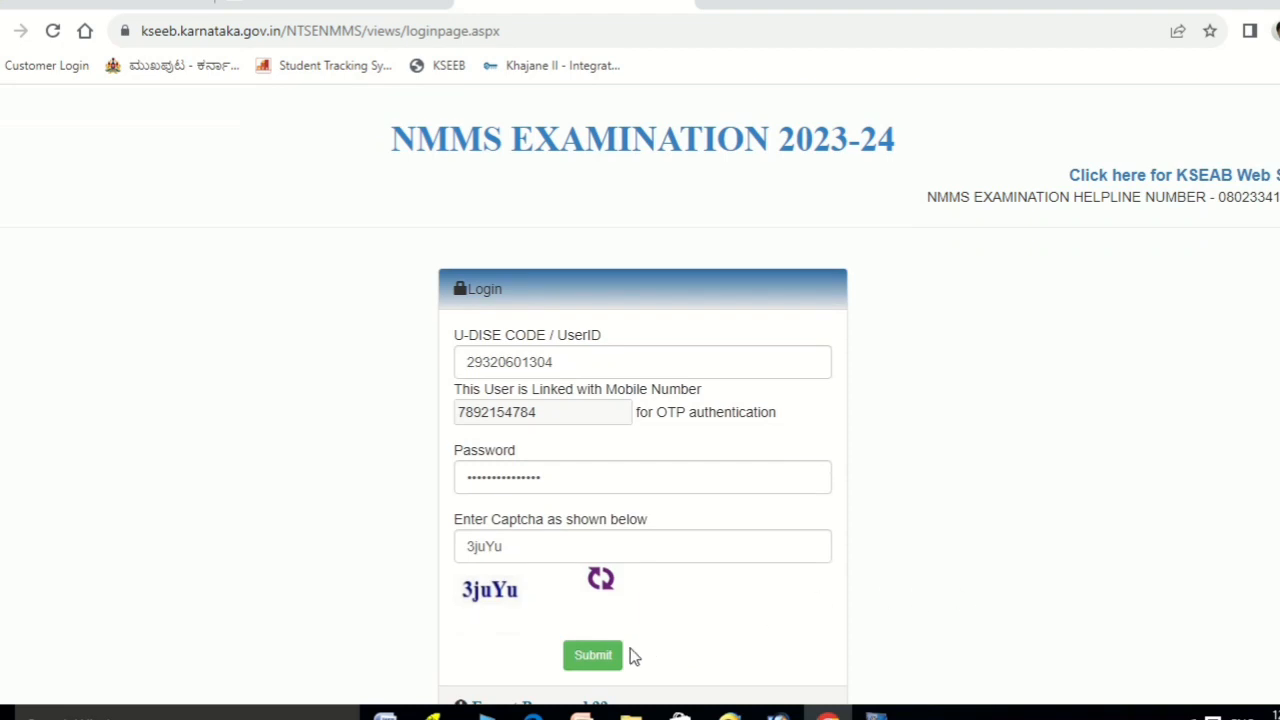
pyautogui.click(607, 658)
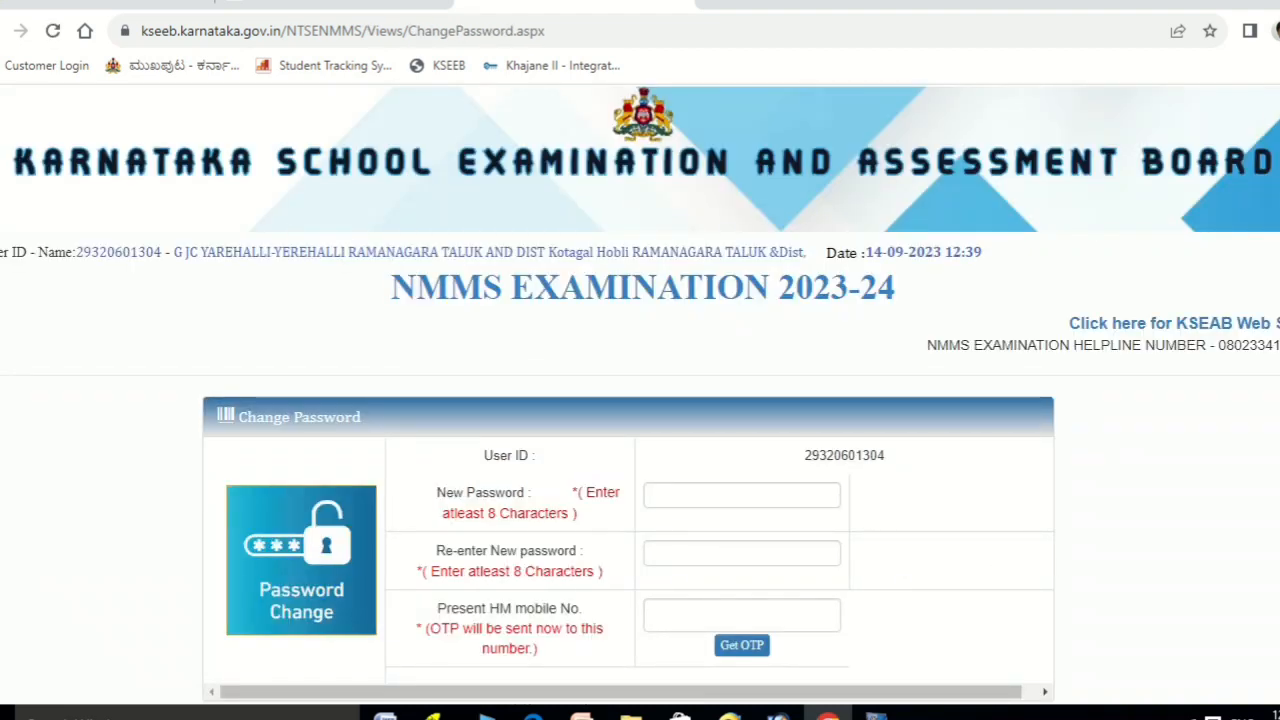
# Step: Type the new password into both the New Password and Re-enter New Password fields
pyautogui.scroll(-1, 640, 395)
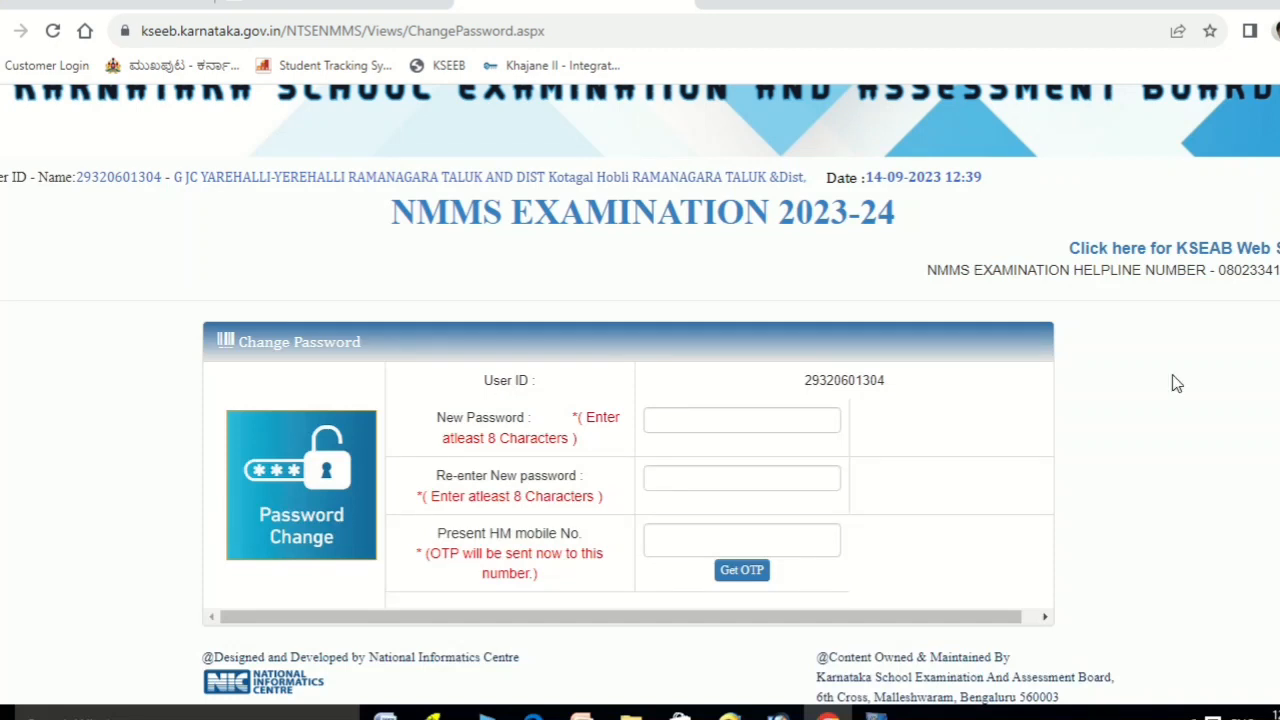
pyautogui.click(686, 417)
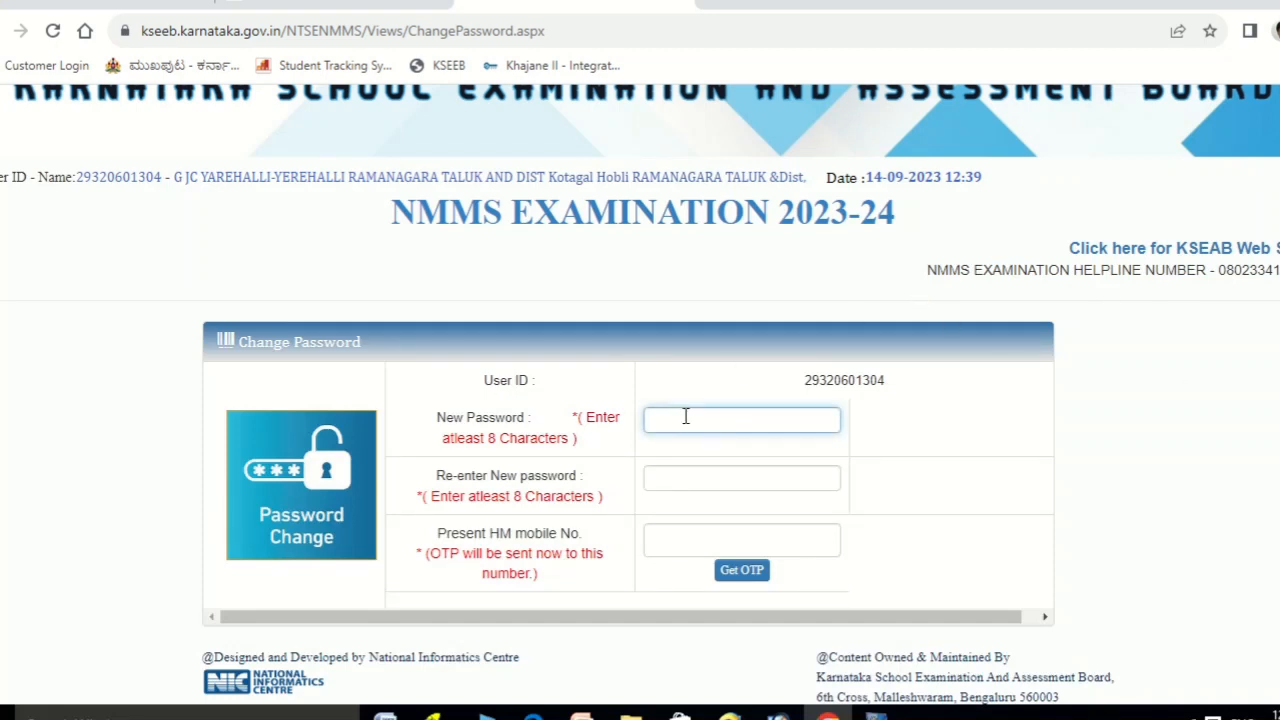
pyautogui.write('••••••••••••')
pyautogui.click(692, 477)
pyautogui.write('•••')
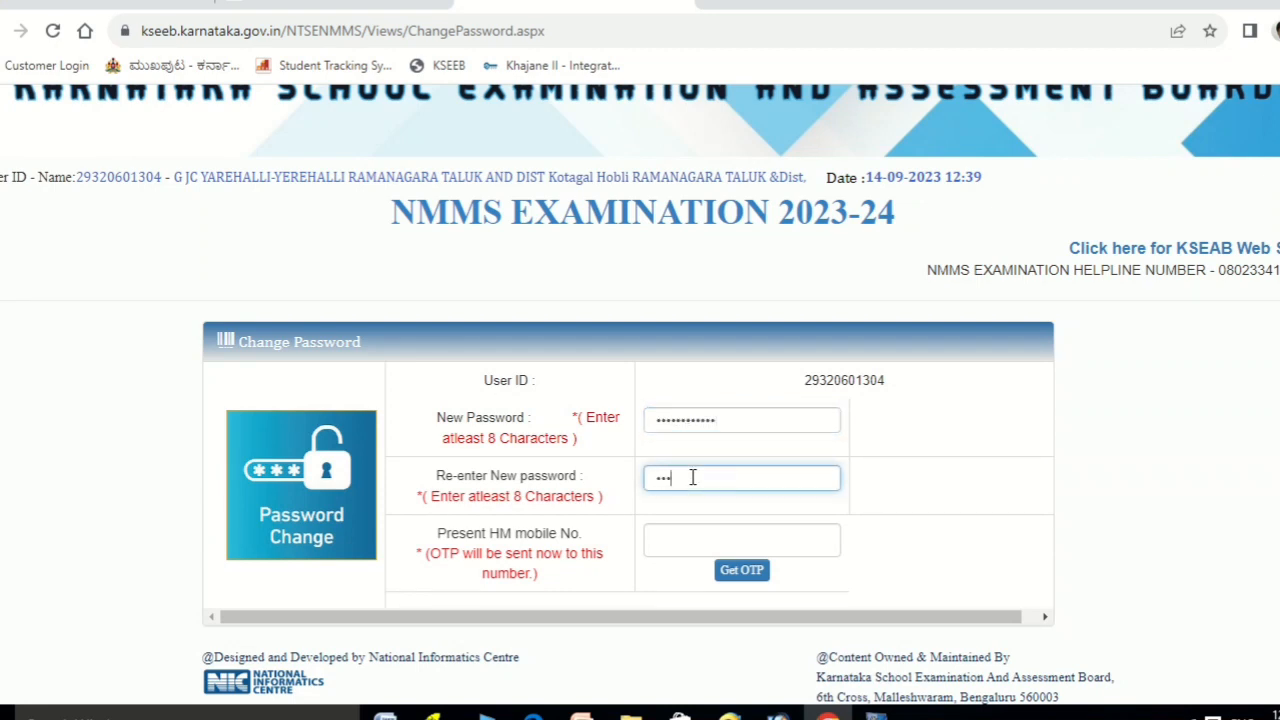
pyautogui.write('•••••••••')
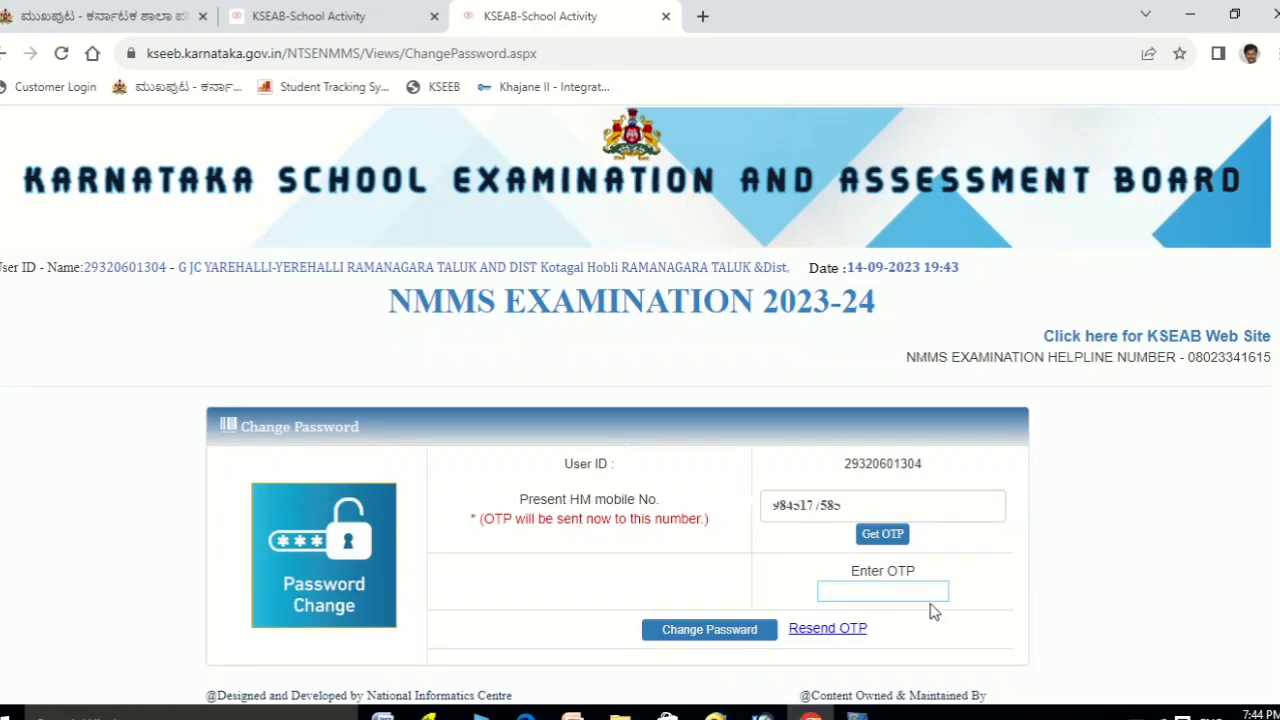
# Step: Verify with the OTP sent to the HM mobile, save the new password, then enter the login captcha
pyautogui.click(880, 545)
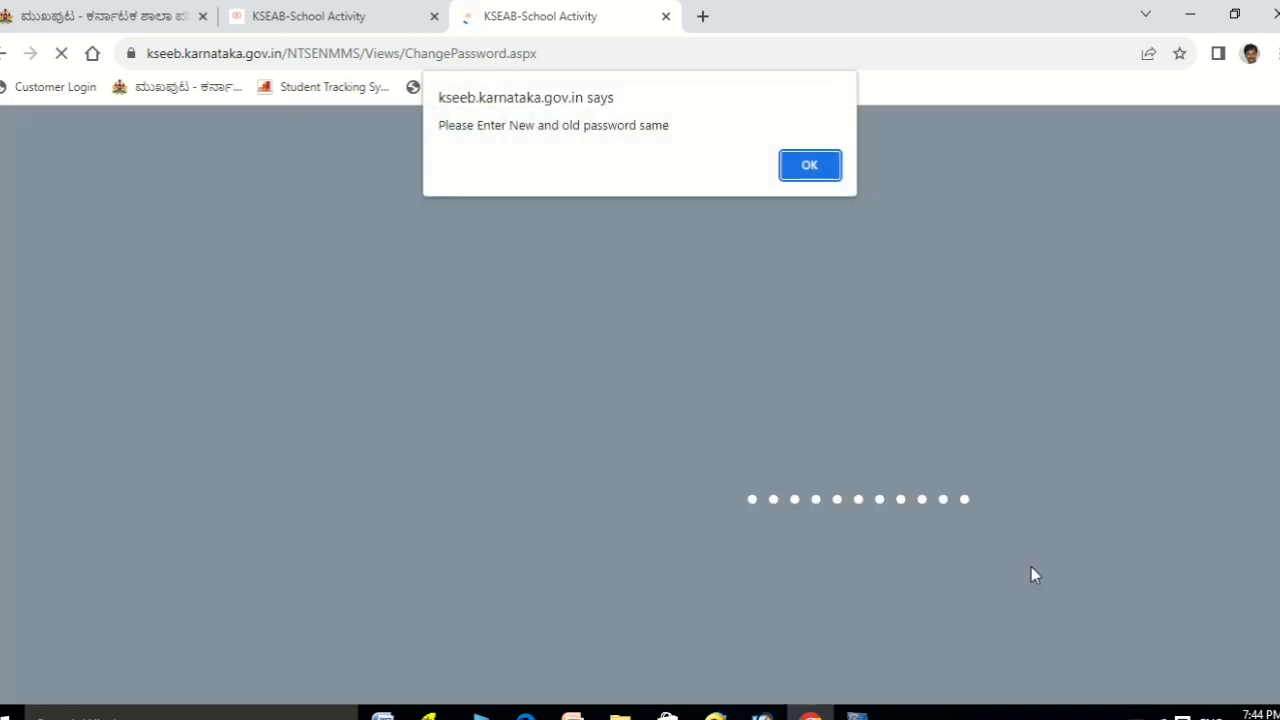
pyautogui.click(809, 165)
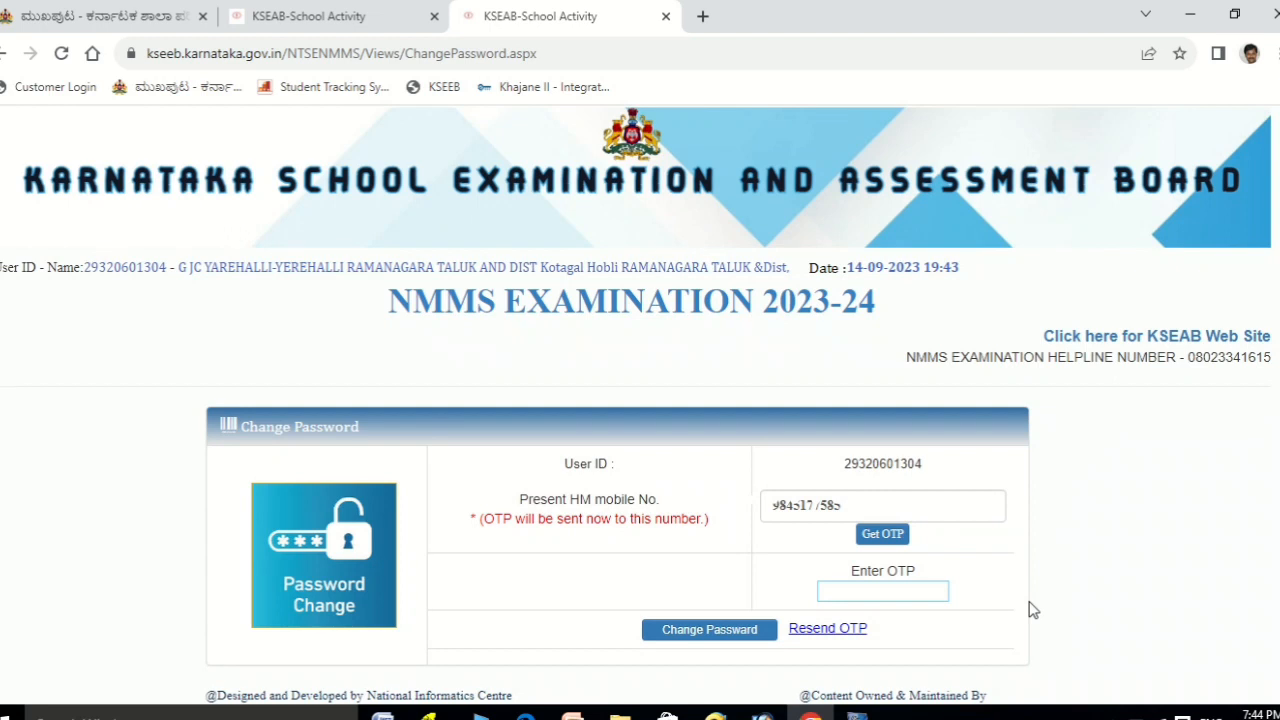
pyautogui.click(909, 588)
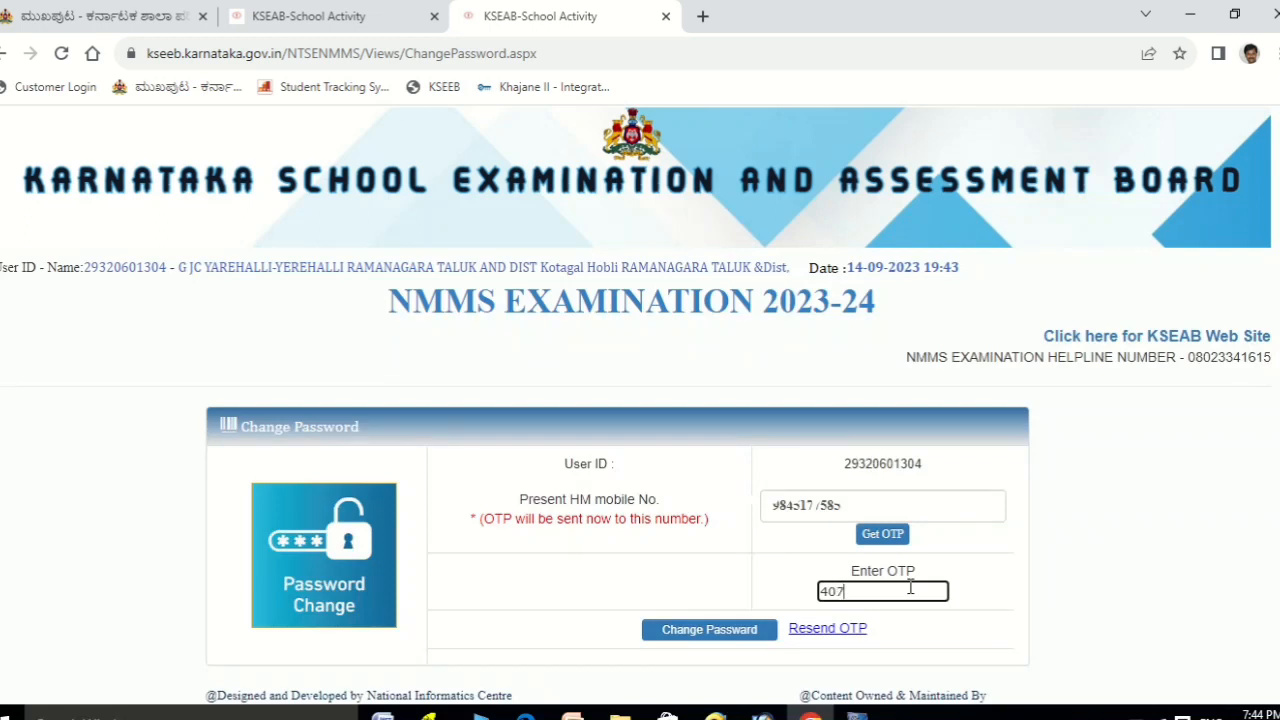
pyautogui.click(733, 636)
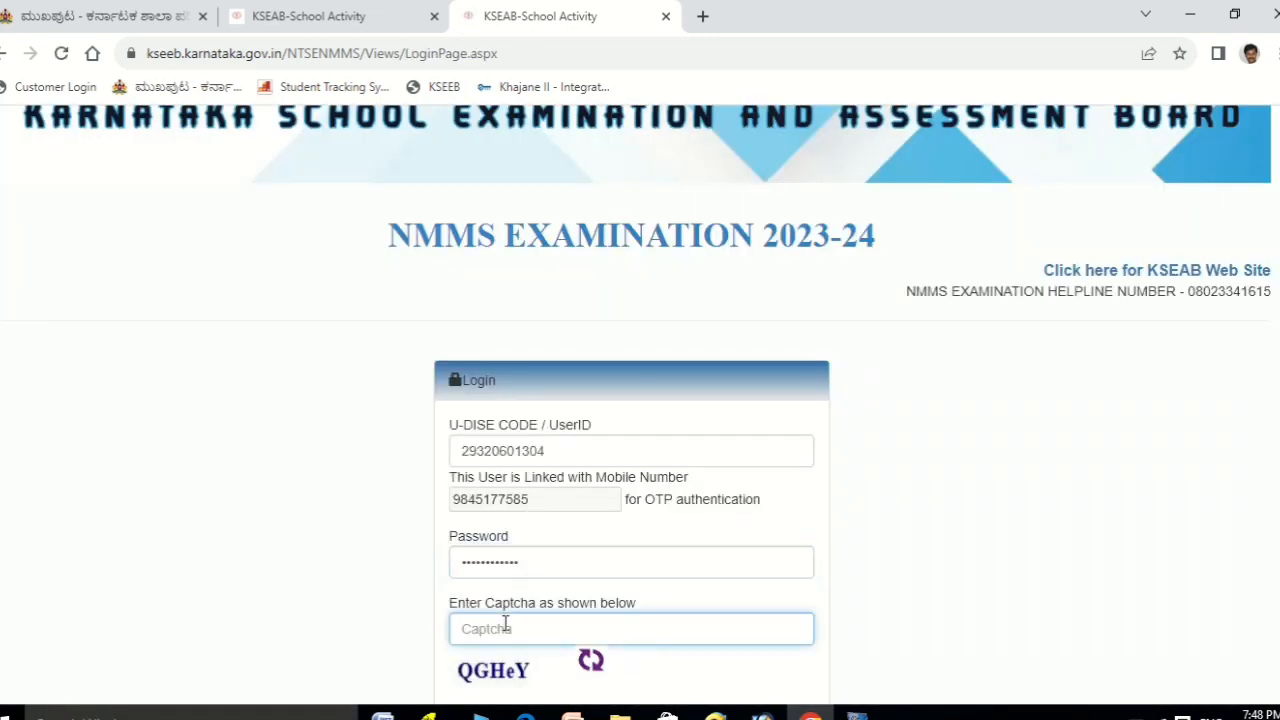
pyautogui.write('QGHeY')
# Step: Sign in with the updated password to reach the NMMS home page, then minimise Chrome
pyautogui.click(927, 656)
pyautogui.scroll(-2, 929, 657)
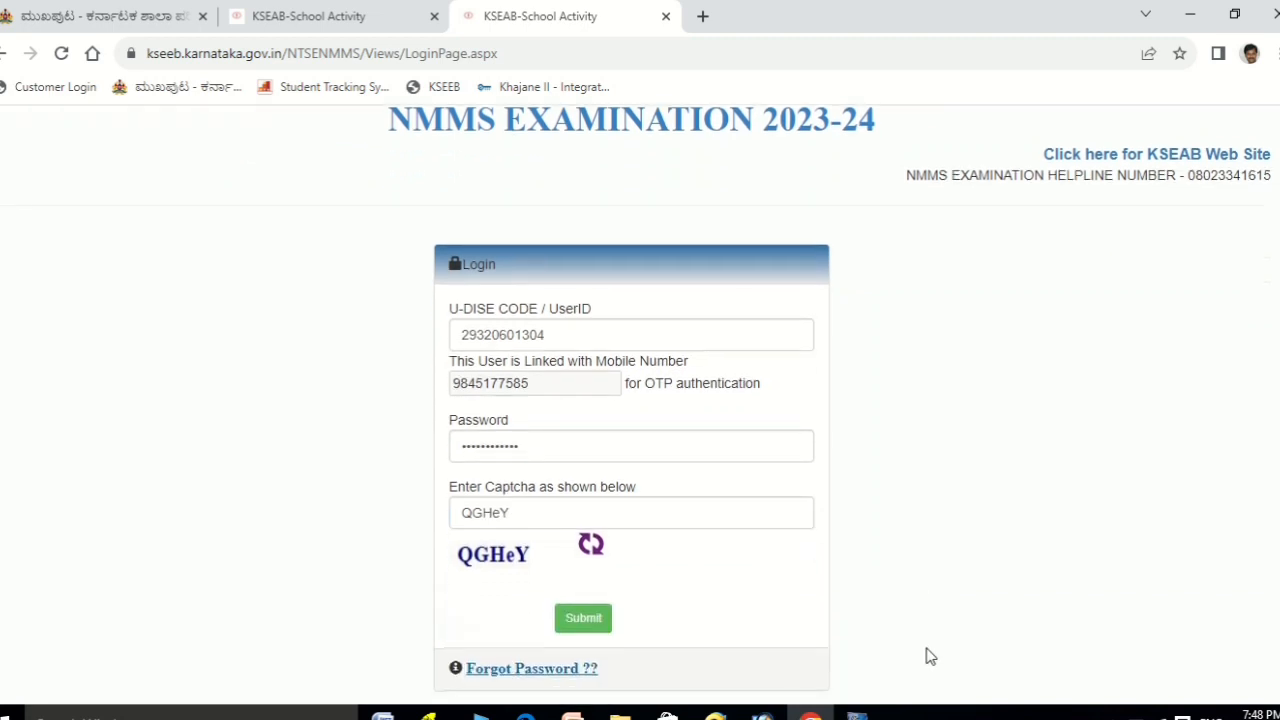
pyautogui.click(594, 620)
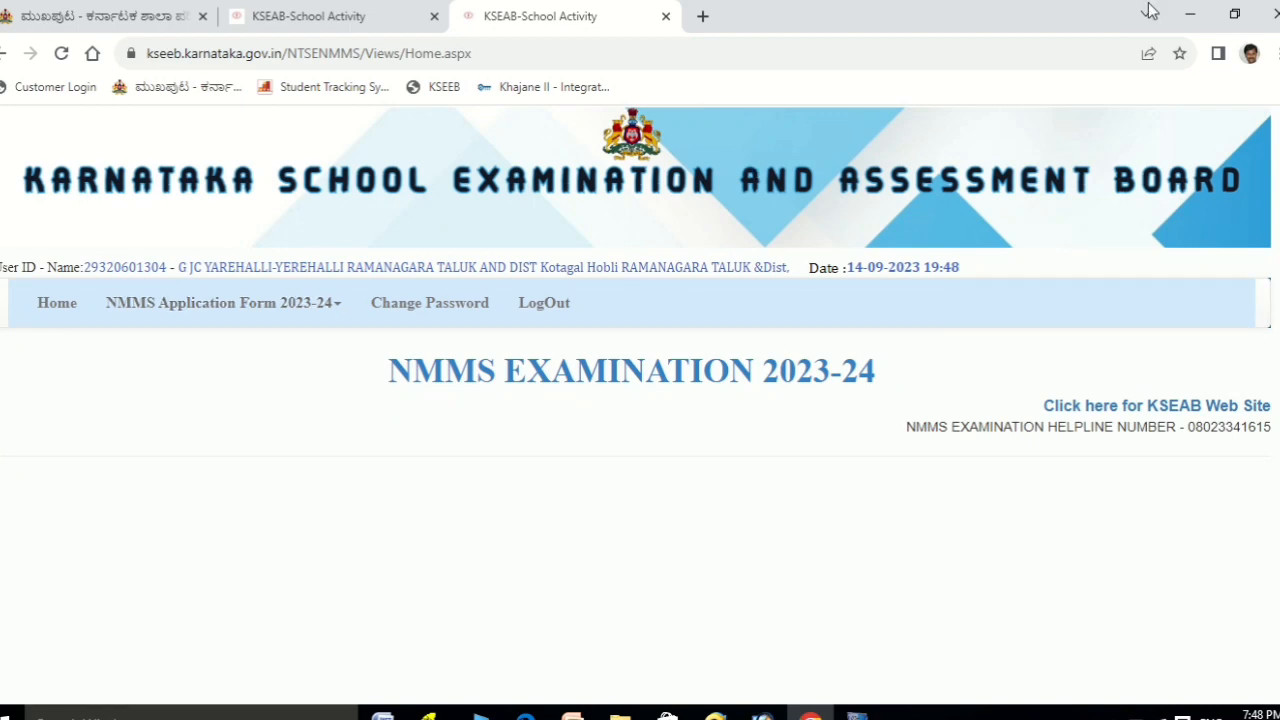
pyautogui.click(1190, 14)
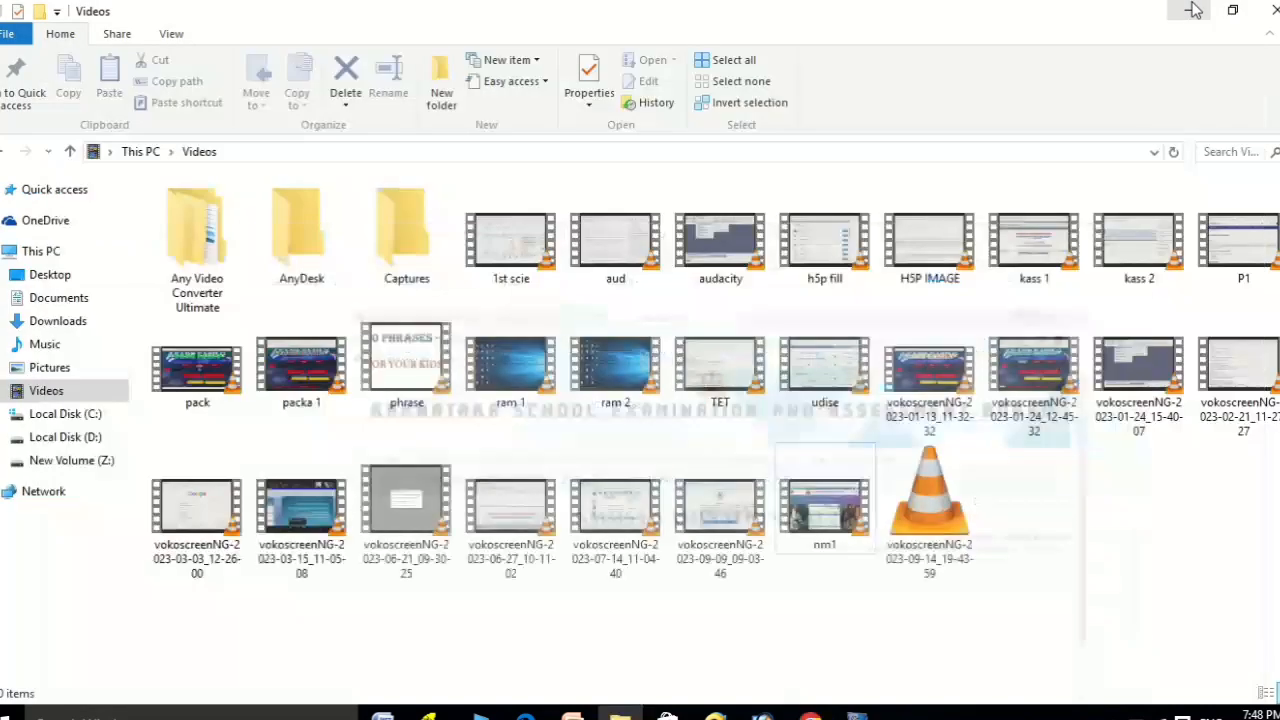
# Step: Close the Videos window and minimise the browser to reach the desktop
pyautogui.click(1272, 10)
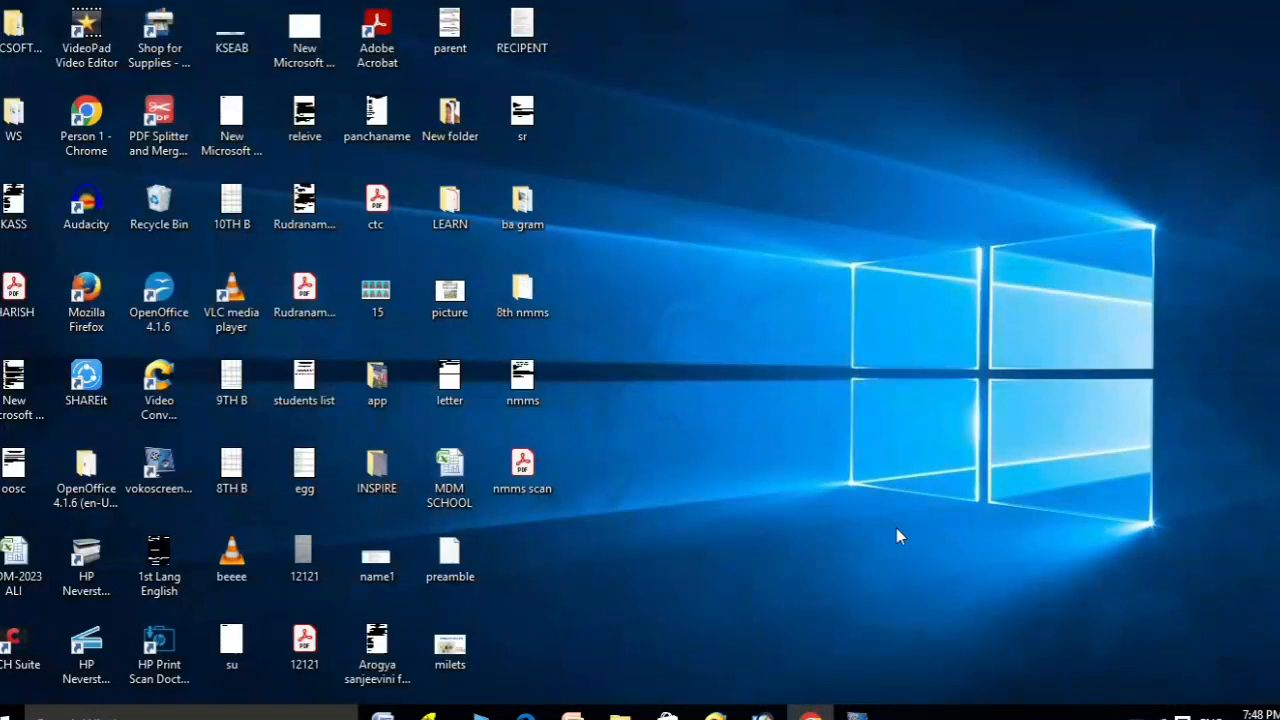
pyautogui.click(811, 715)
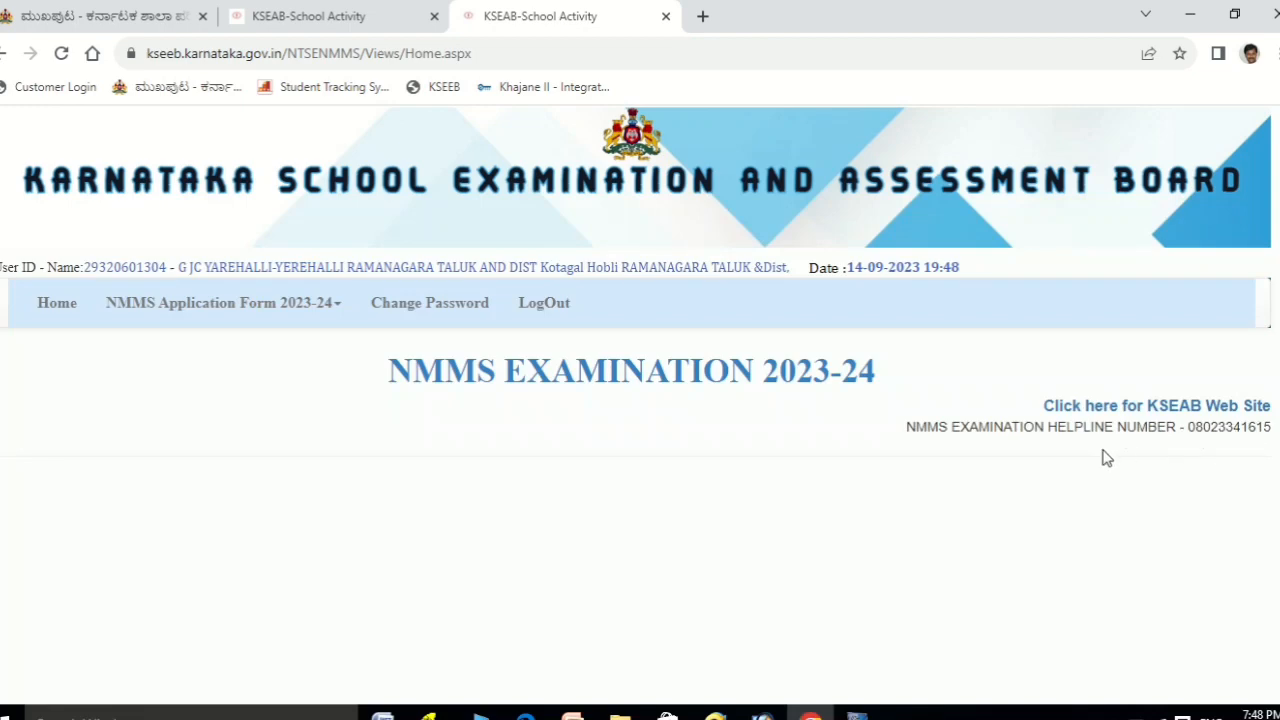
pyautogui.click(1199, 12)
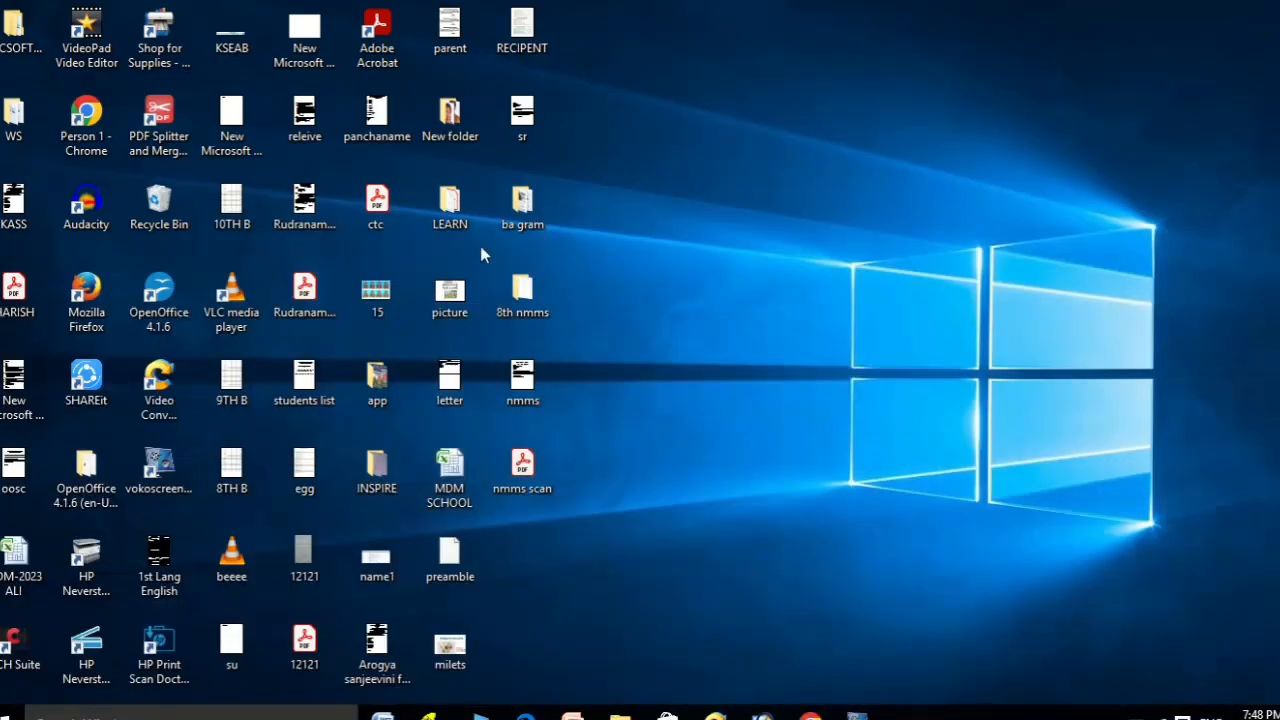
# Step: Browse the photo and sign subfolders of 8th nmms, then return to the NMMS portal
pyautogui.doubleClick(521, 313)
pyautogui.doubleClick(195, 235)
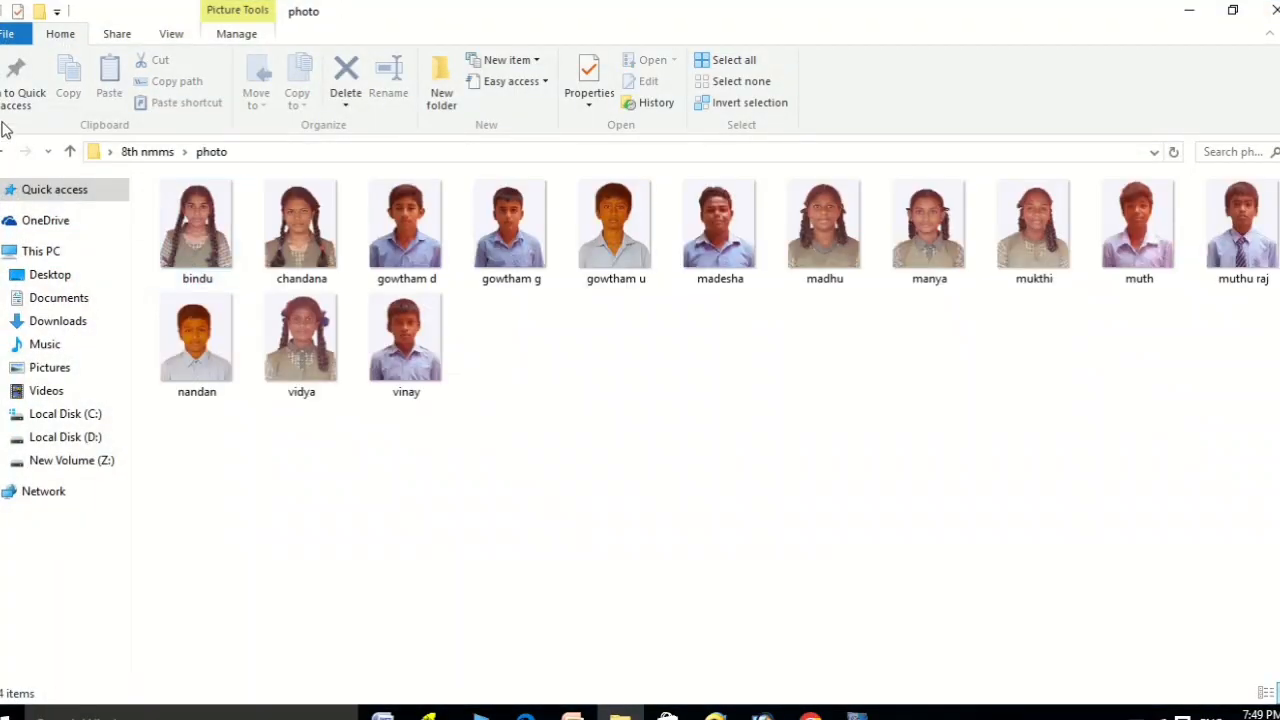
pyautogui.click(5, 151)
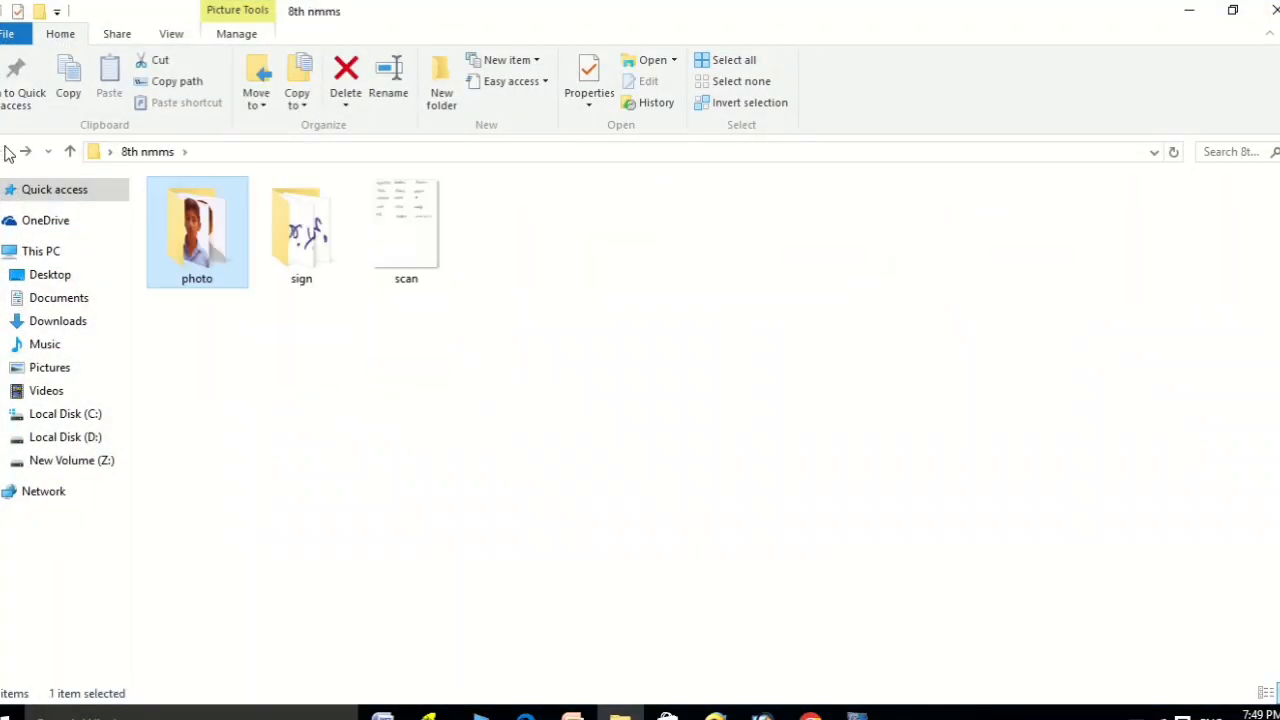
pyautogui.doubleClick(298, 232)
pyautogui.click(5, 152)
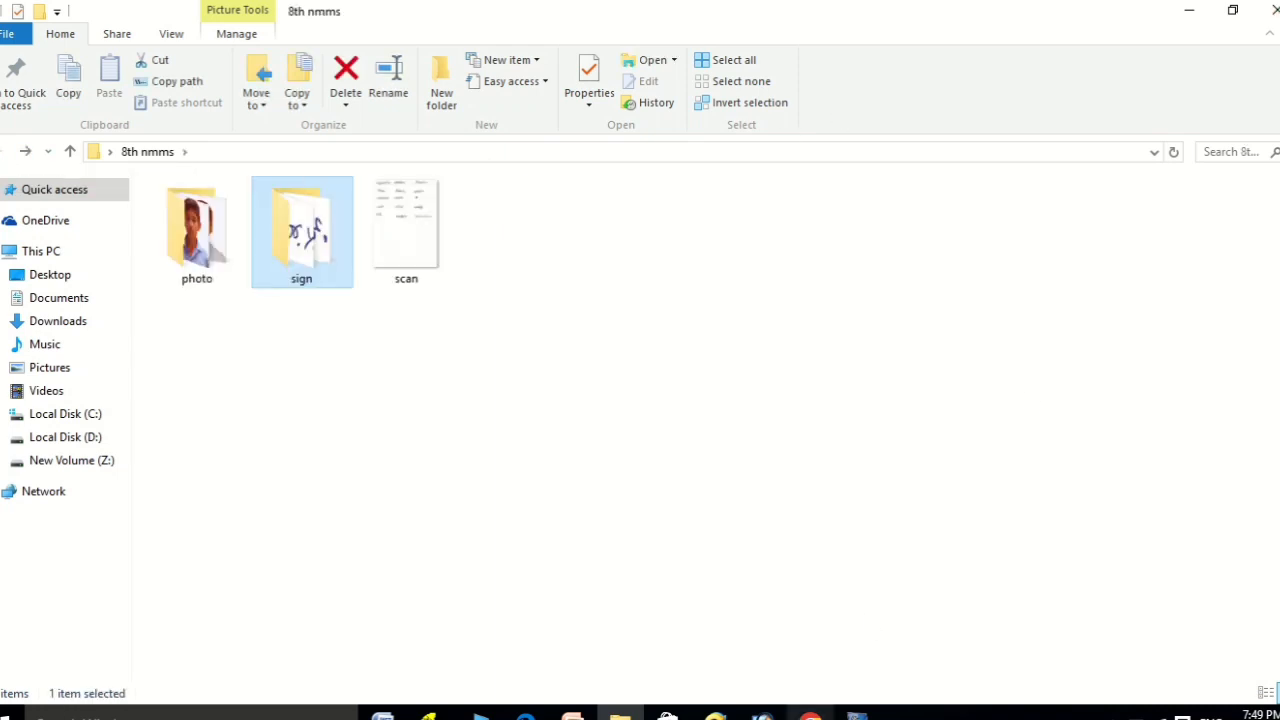
pyautogui.click(811, 714)
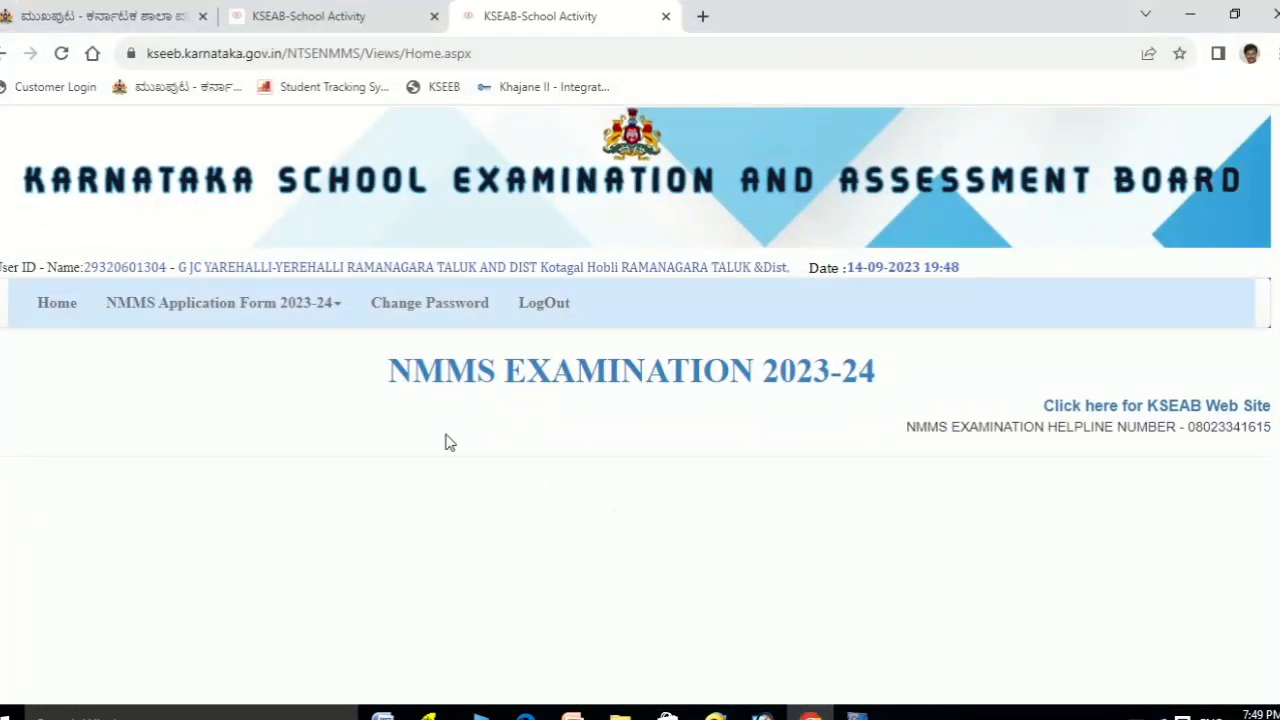
# Step: Open NMMS Application Form 2023-24 and load the student's details from their SATS ID
pyautogui.click(204, 311)
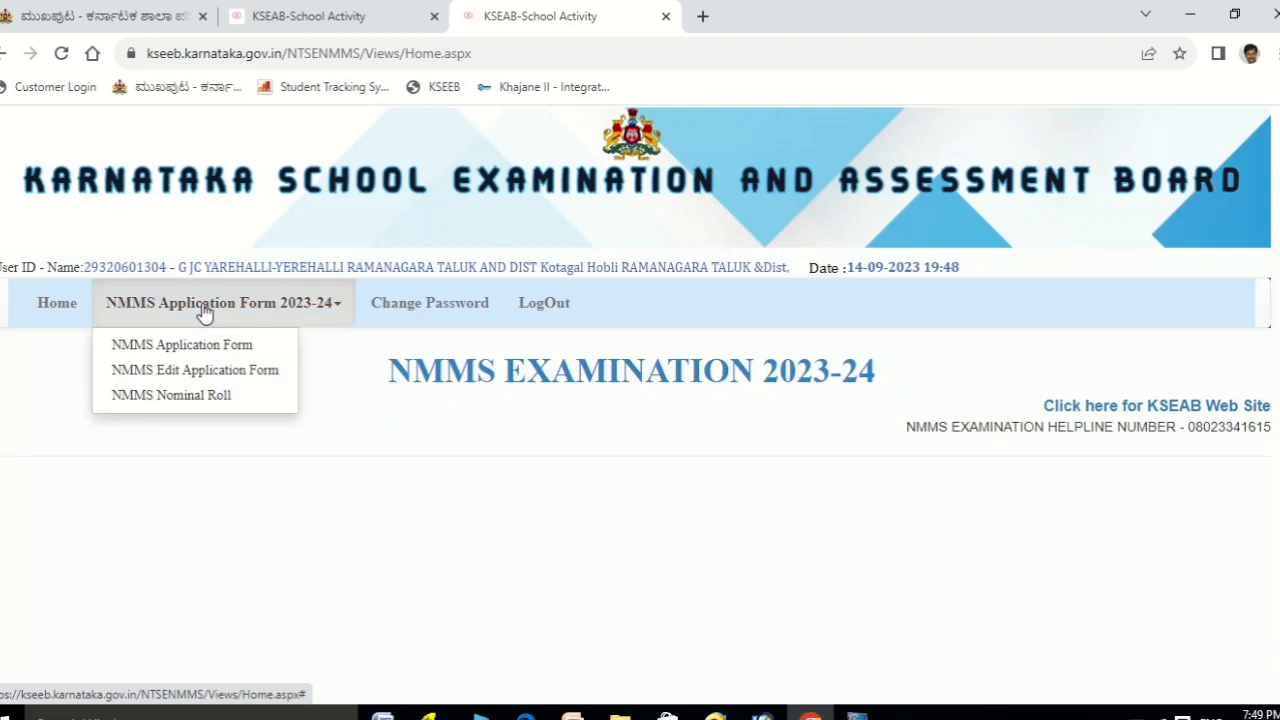
pyautogui.click(203, 346)
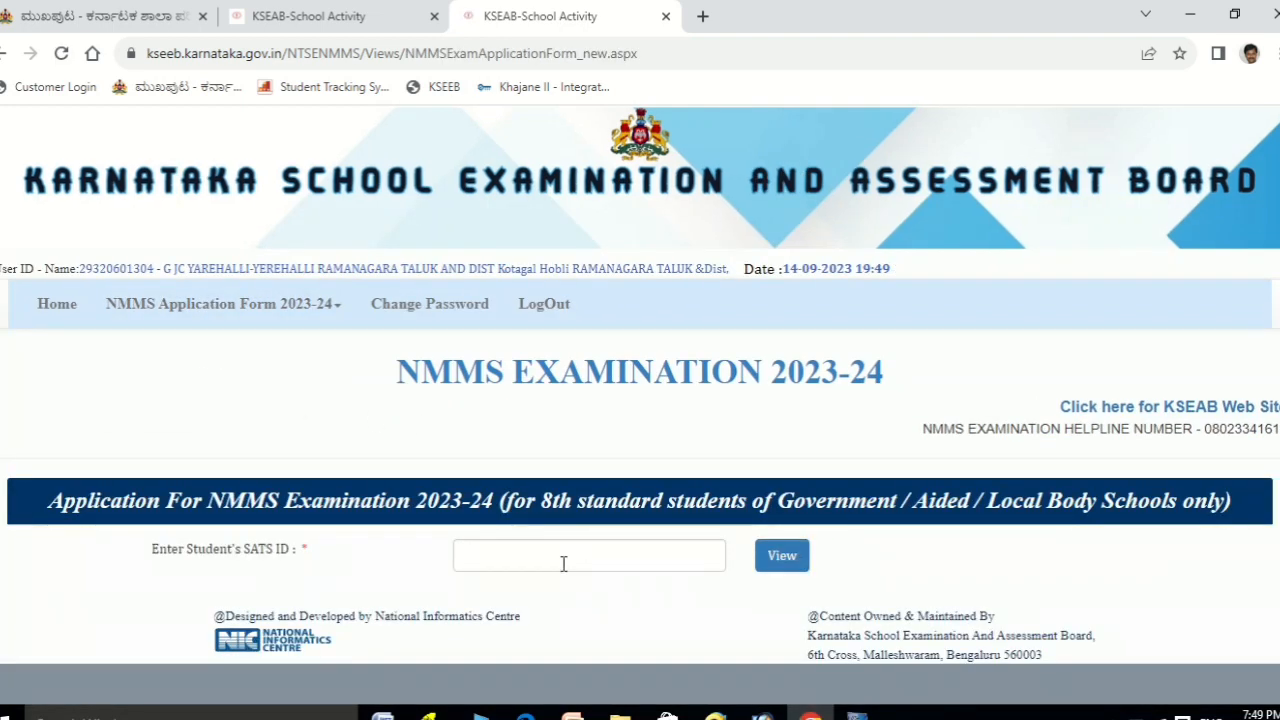
pyautogui.click(564, 564)
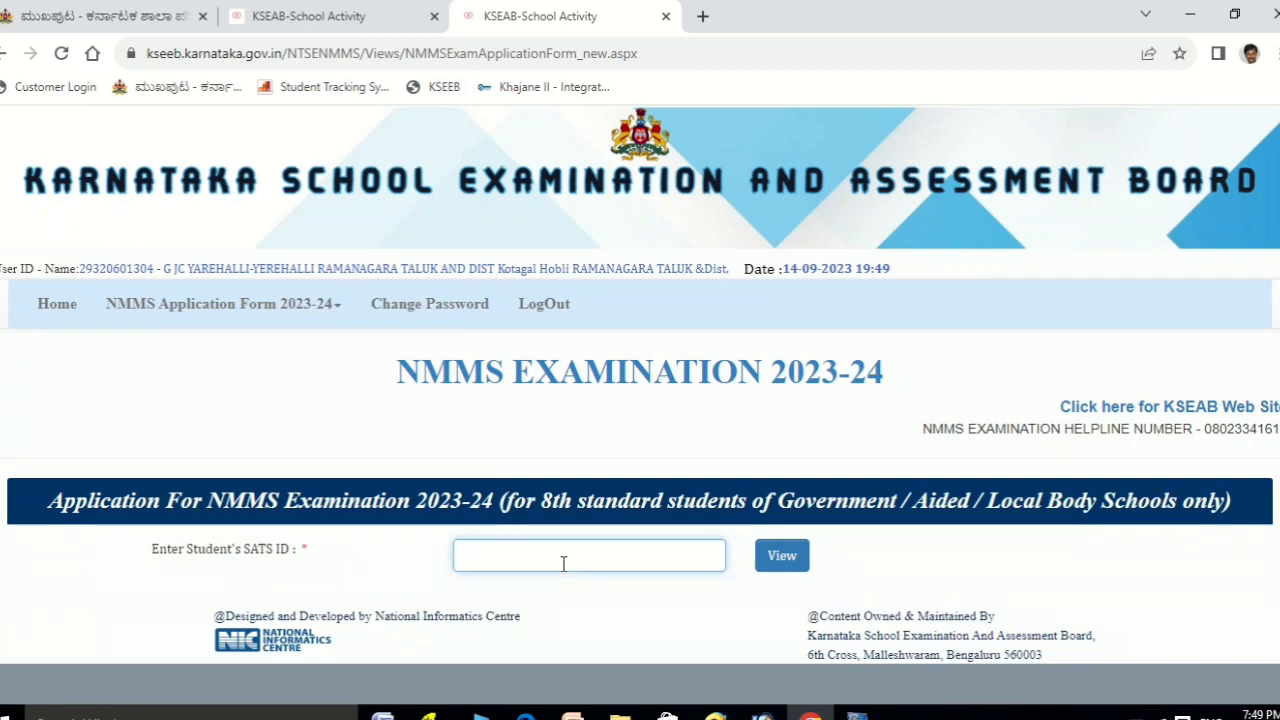
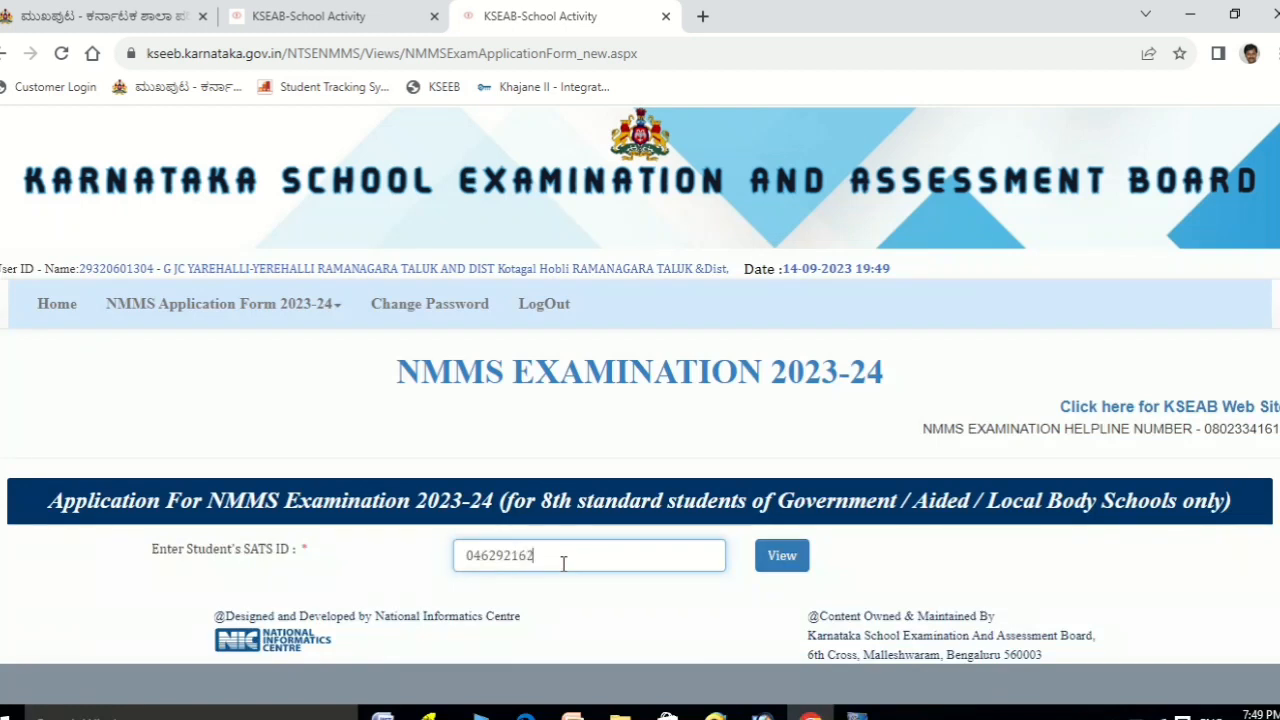
pyautogui.click(800, 566)
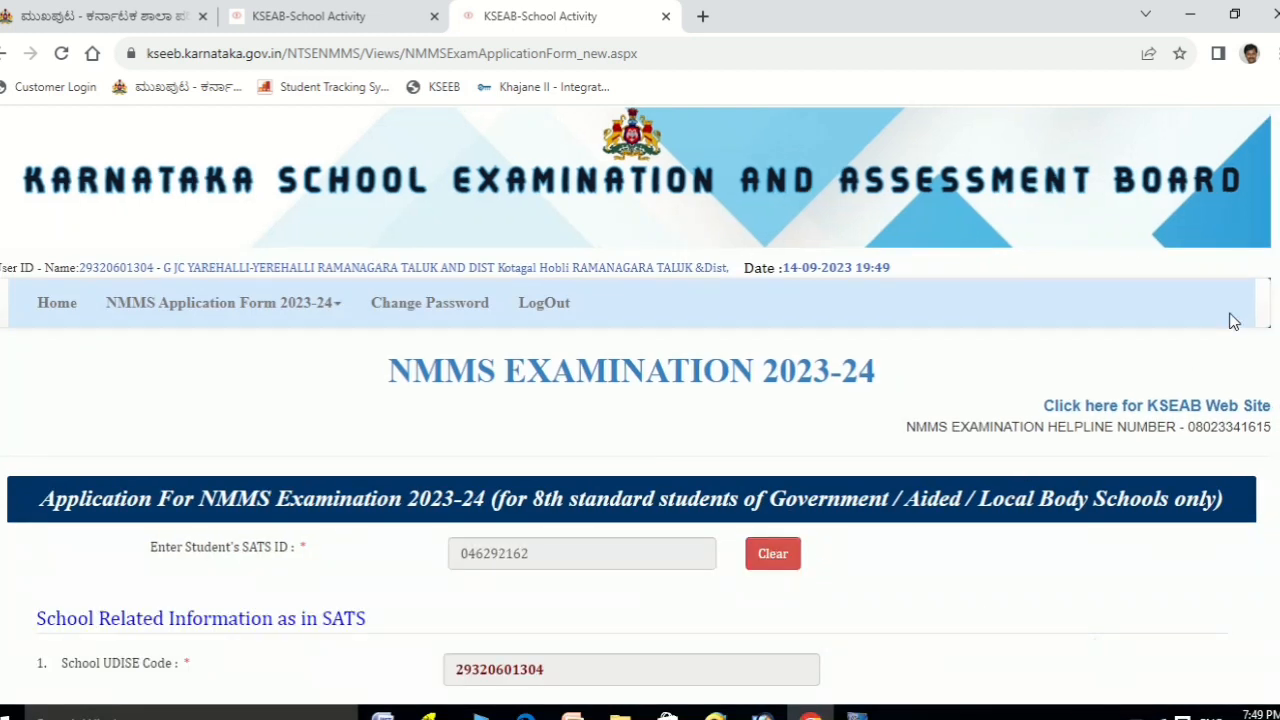
pyautogui.scroll(-5, 640, 400)
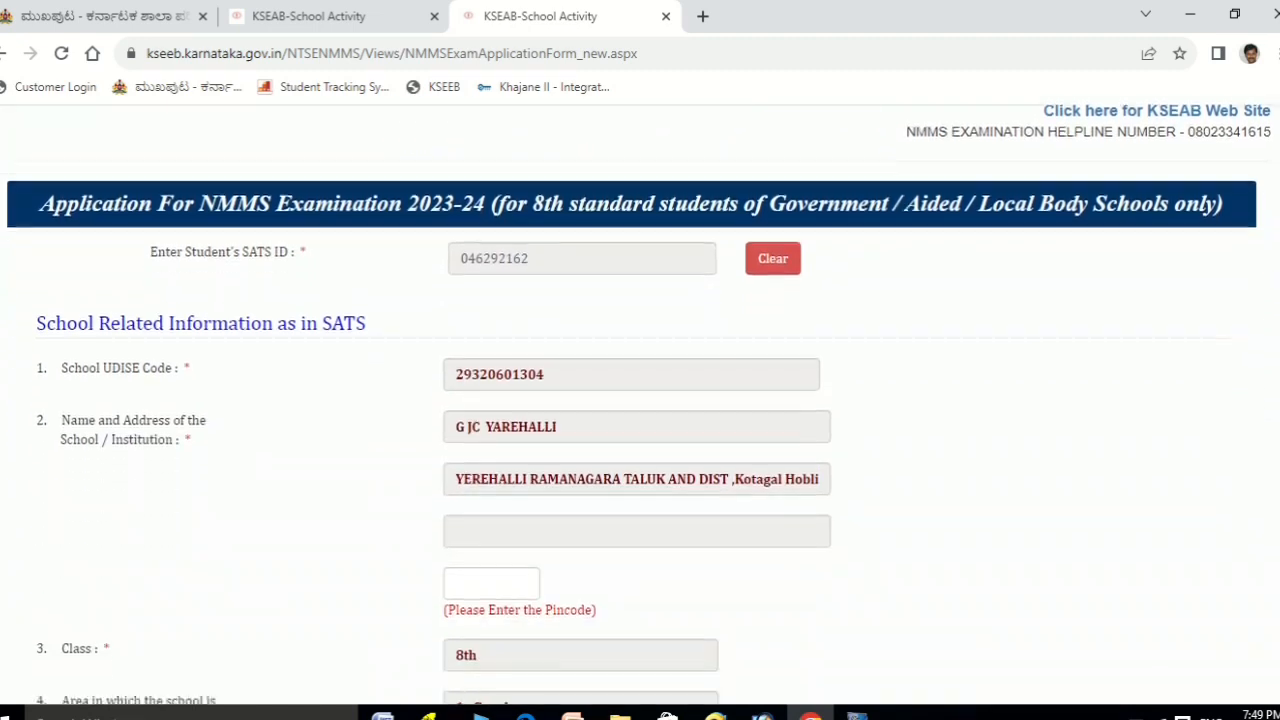
pyautogui.scroll(-2, 640, 400)
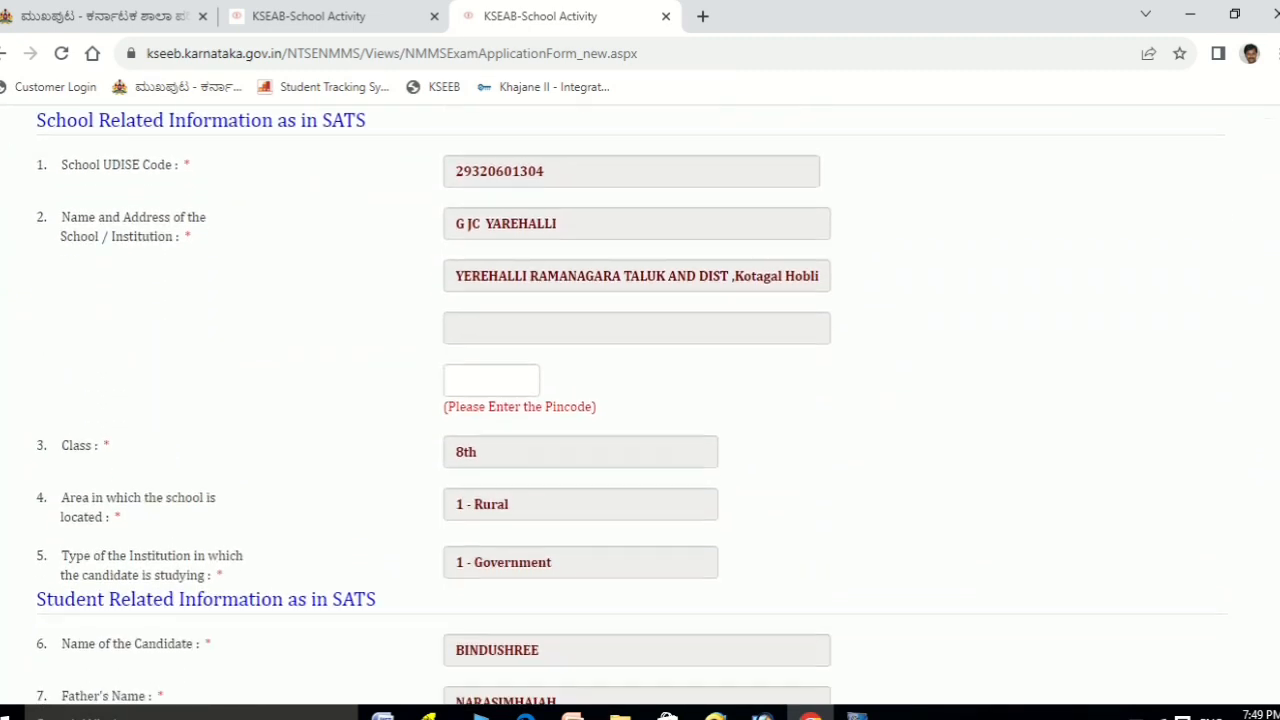
pyautogui.scroll(-5, 640, 400)
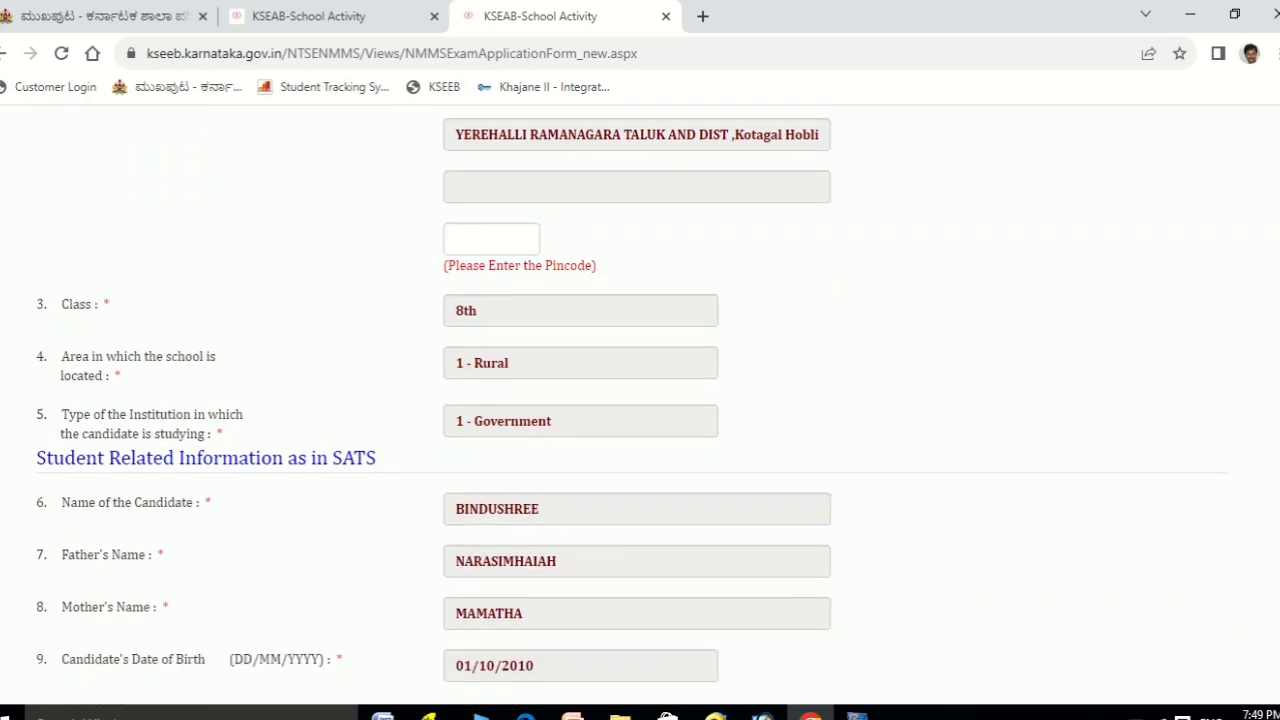
# Step: Enter 562159 as the pincode in the school address section
pyautogui.scroll(5, 640, 400)
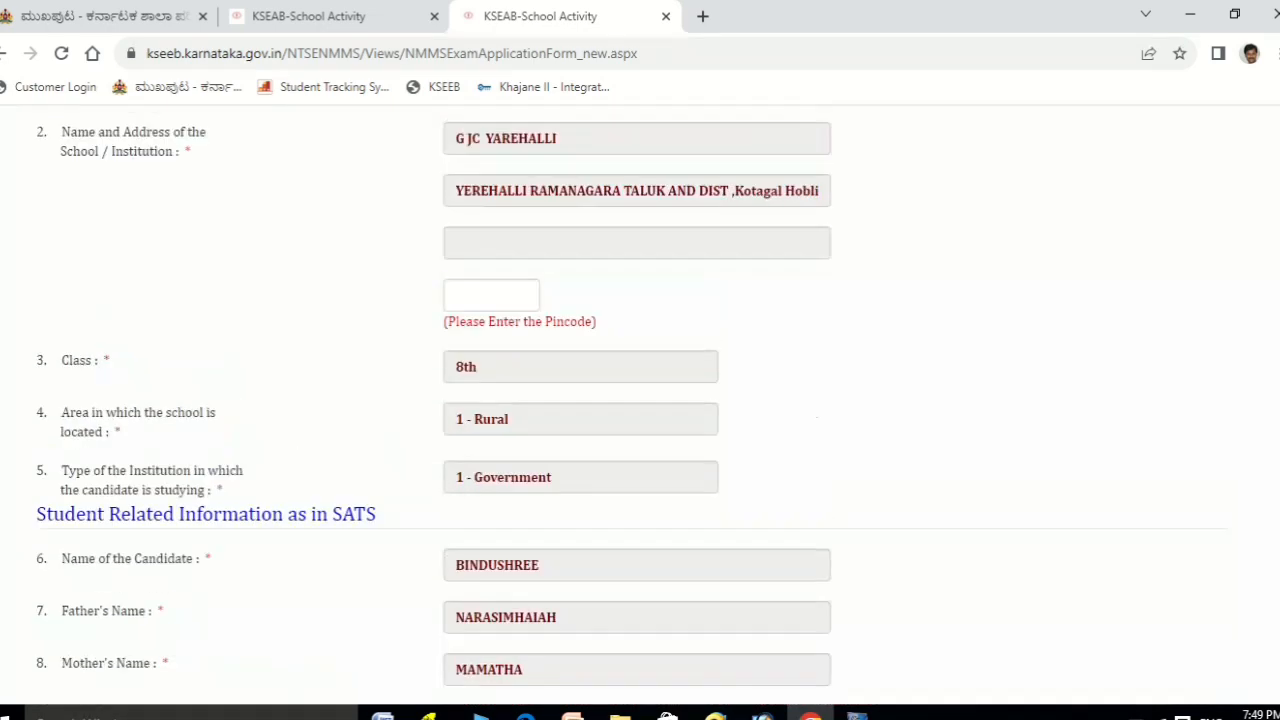
pyautogui.click(503, 295)
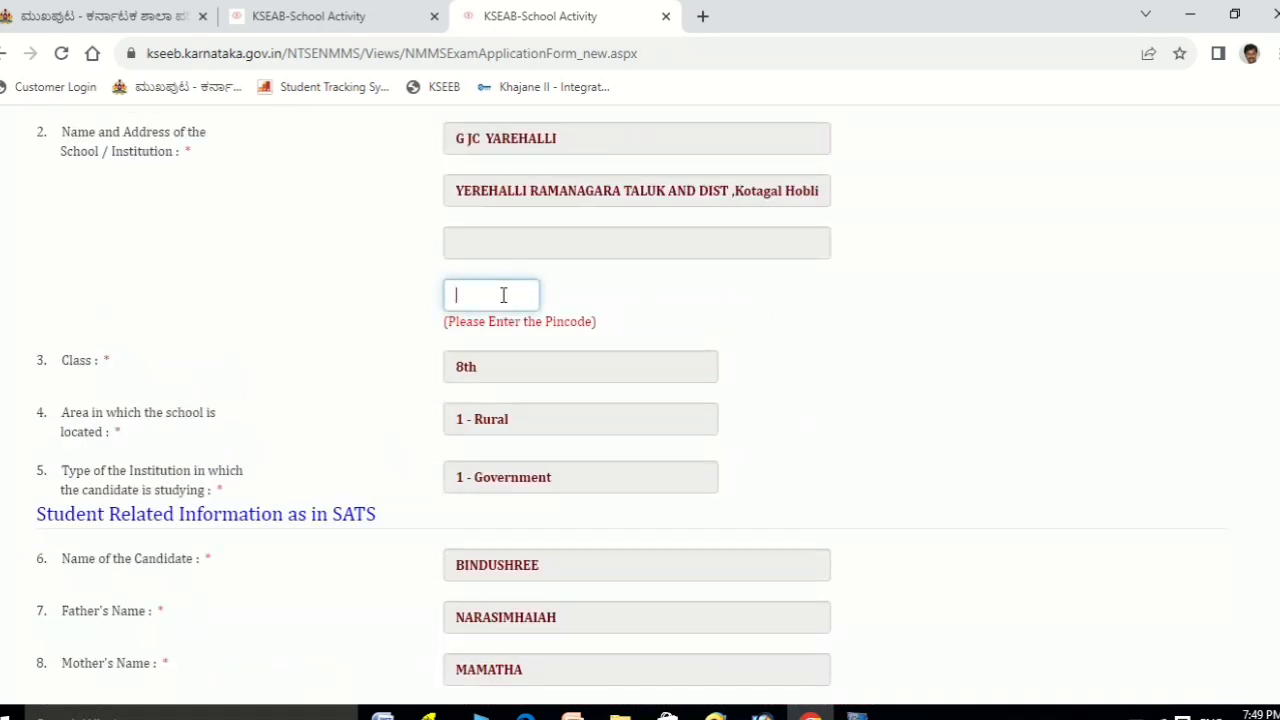
pyautogui.write('562159')
pyautogui.click(709, 318)
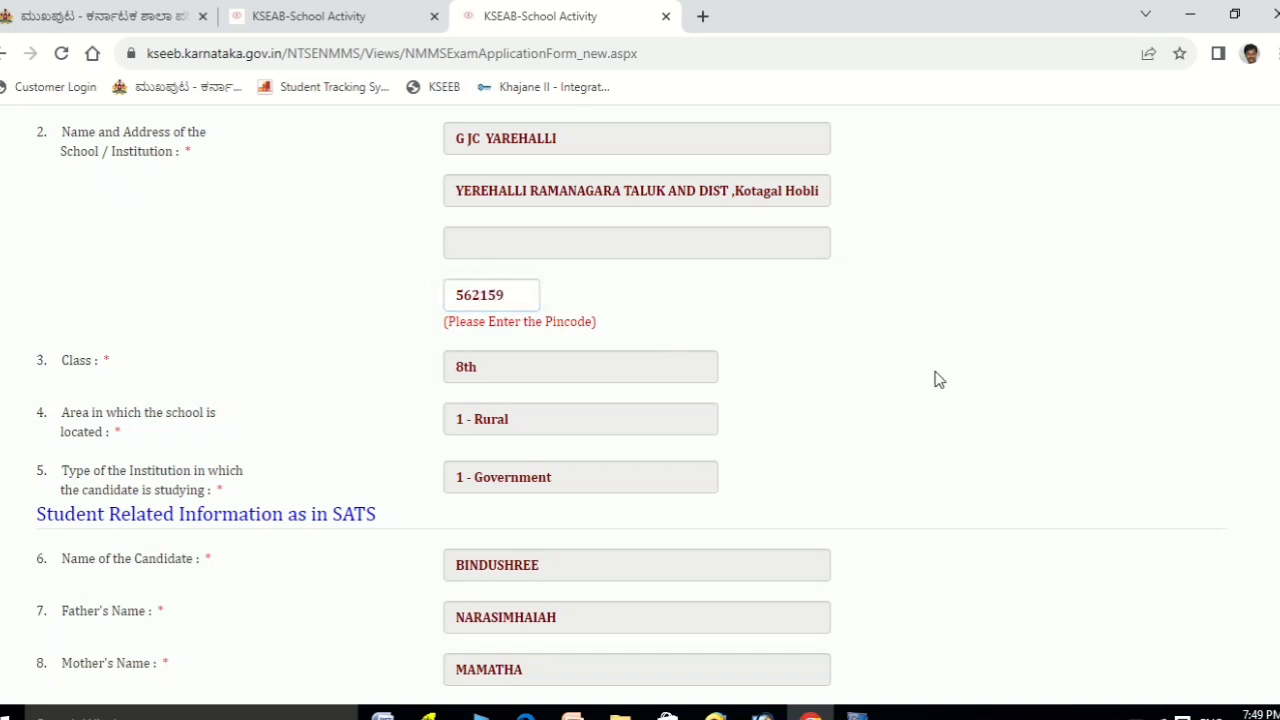
pyautogui.scroll(-1, 640, 400)
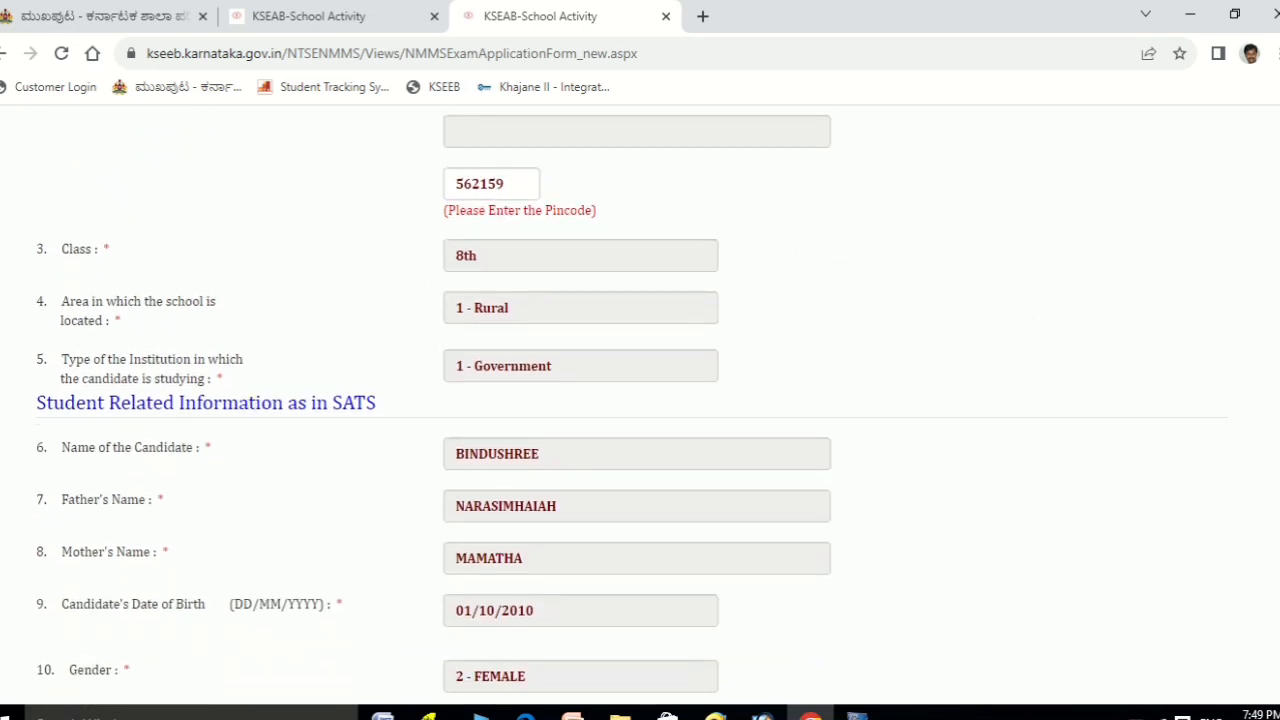
pyautogui.scroll(2, 640, 400)
pyautogui.scroll(-5, 640, 400)
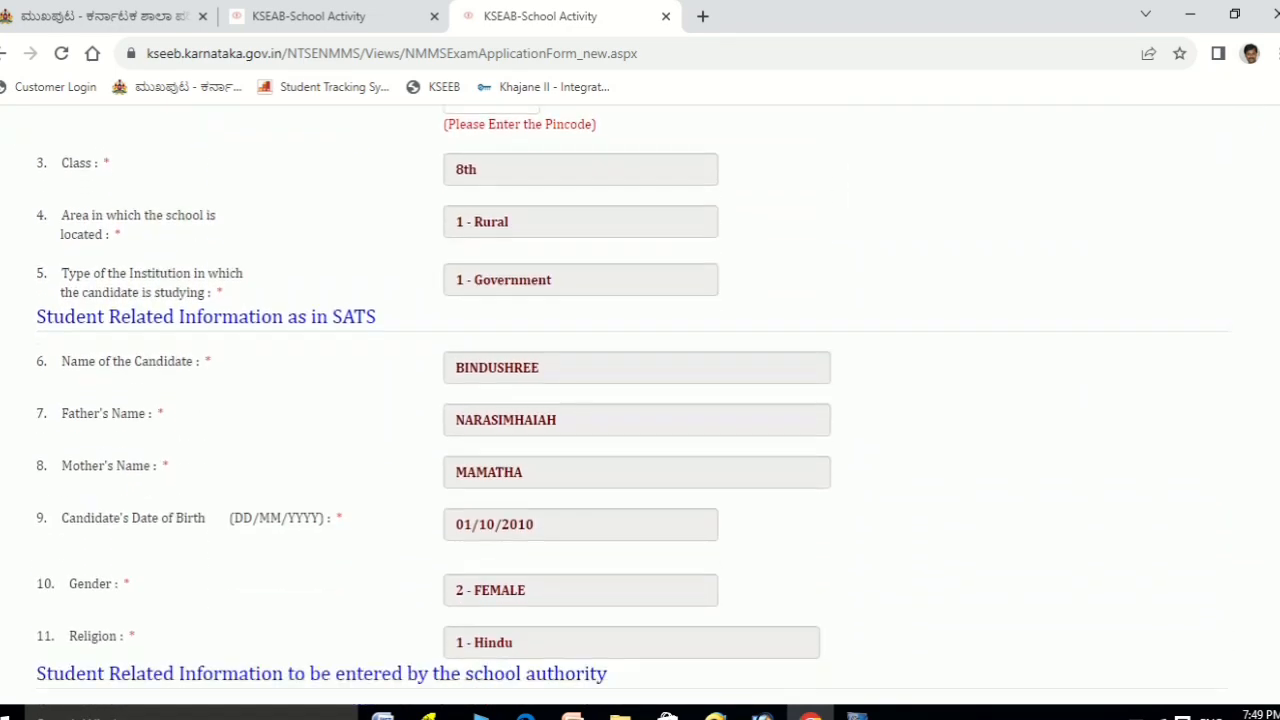
pyautogui.scroll(-3, 1143, 320)
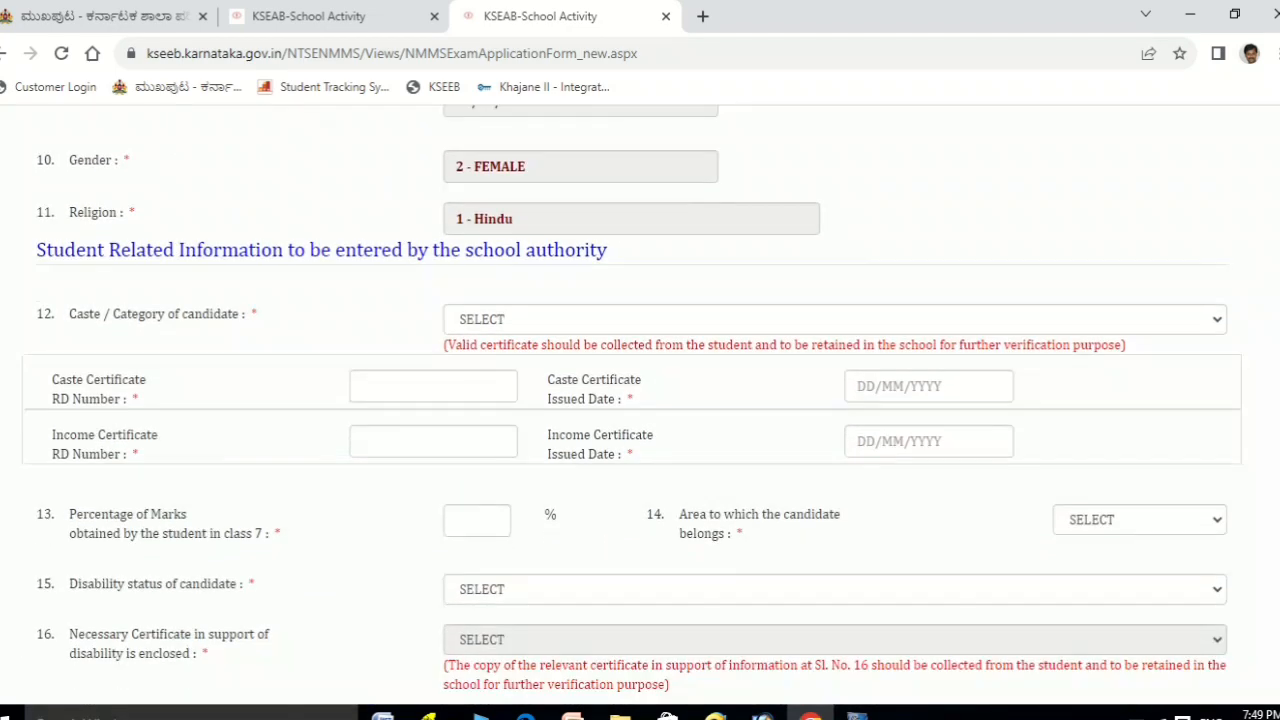
# Step: Set category 7 - CAT 3A and enter the caste certificate RD number and issue date 07/08/2023
pyautogui.click(1144, 320)
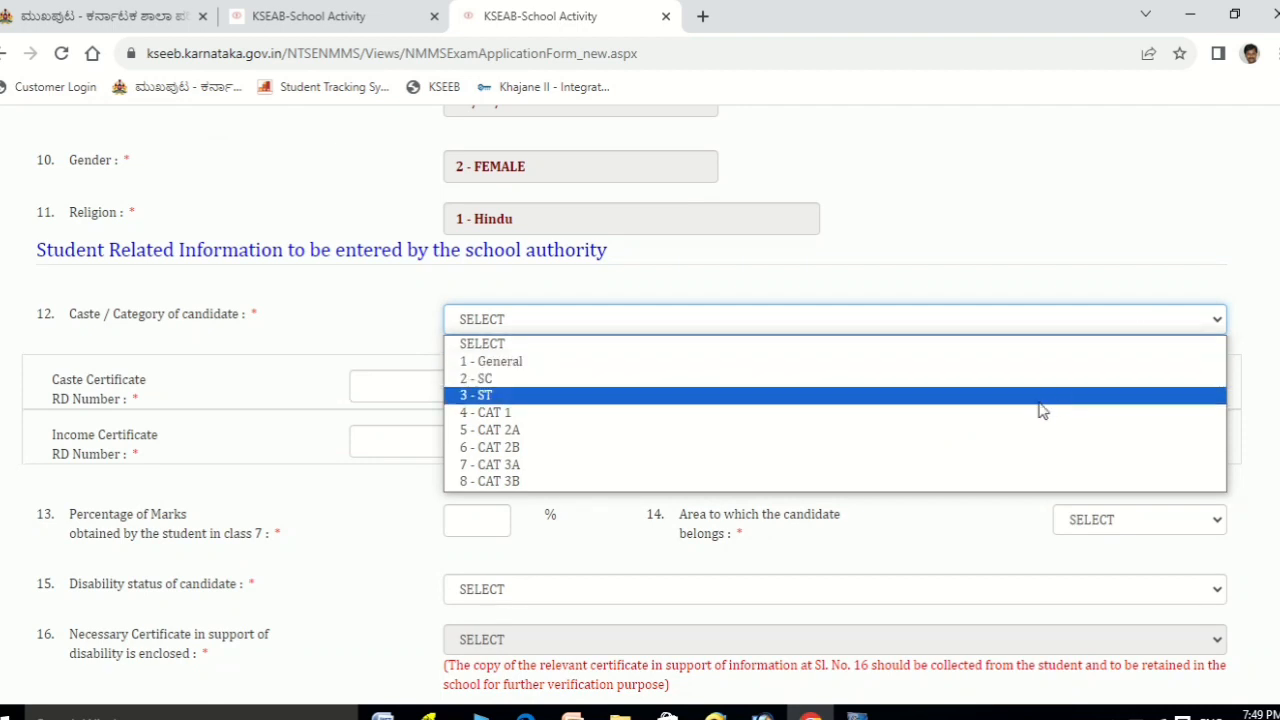
pyautogui.click(940, 466)
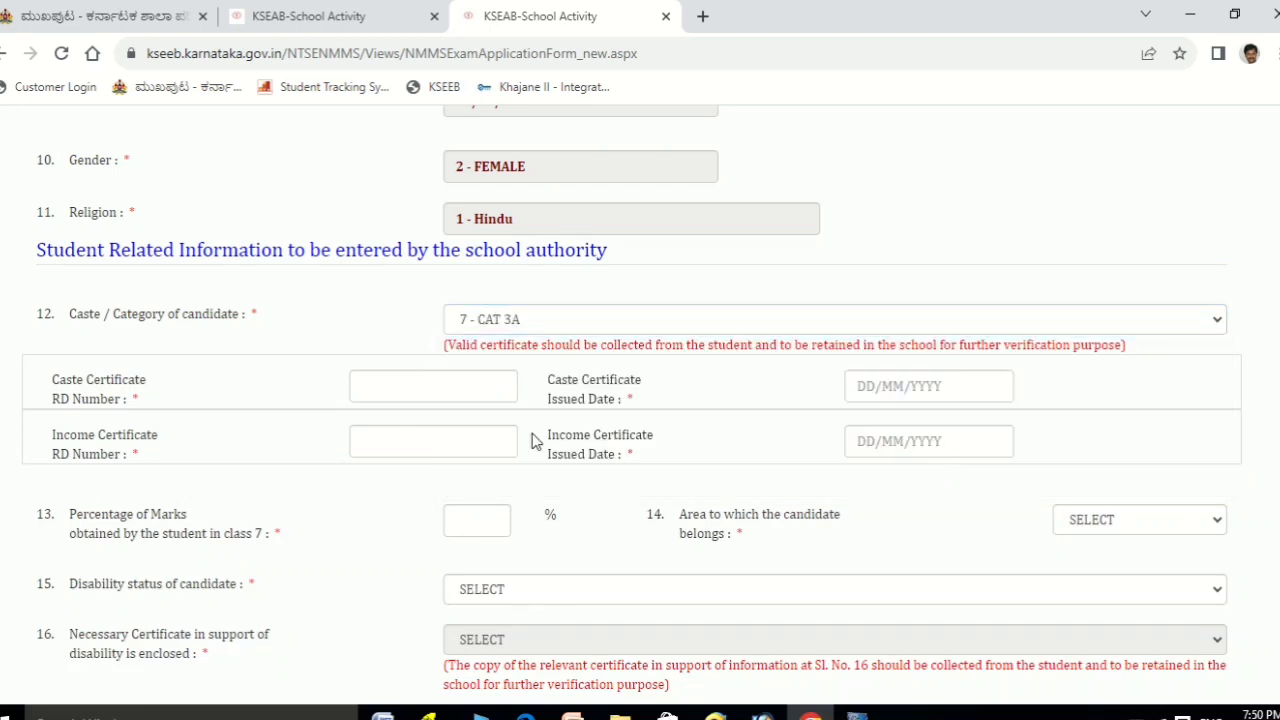
pyautogui.click(423, 391)
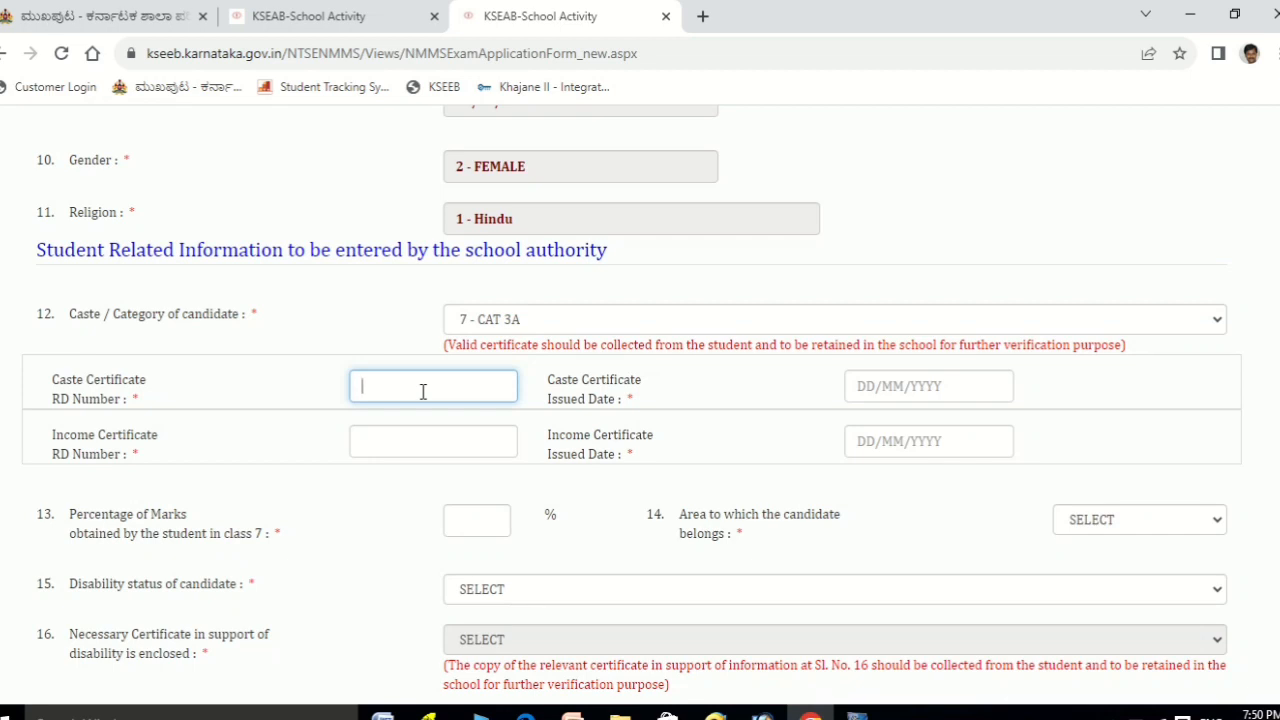
pyautogui.doubleClick(422, 393)
pyautogui.hotkey('ctrl', 'c')
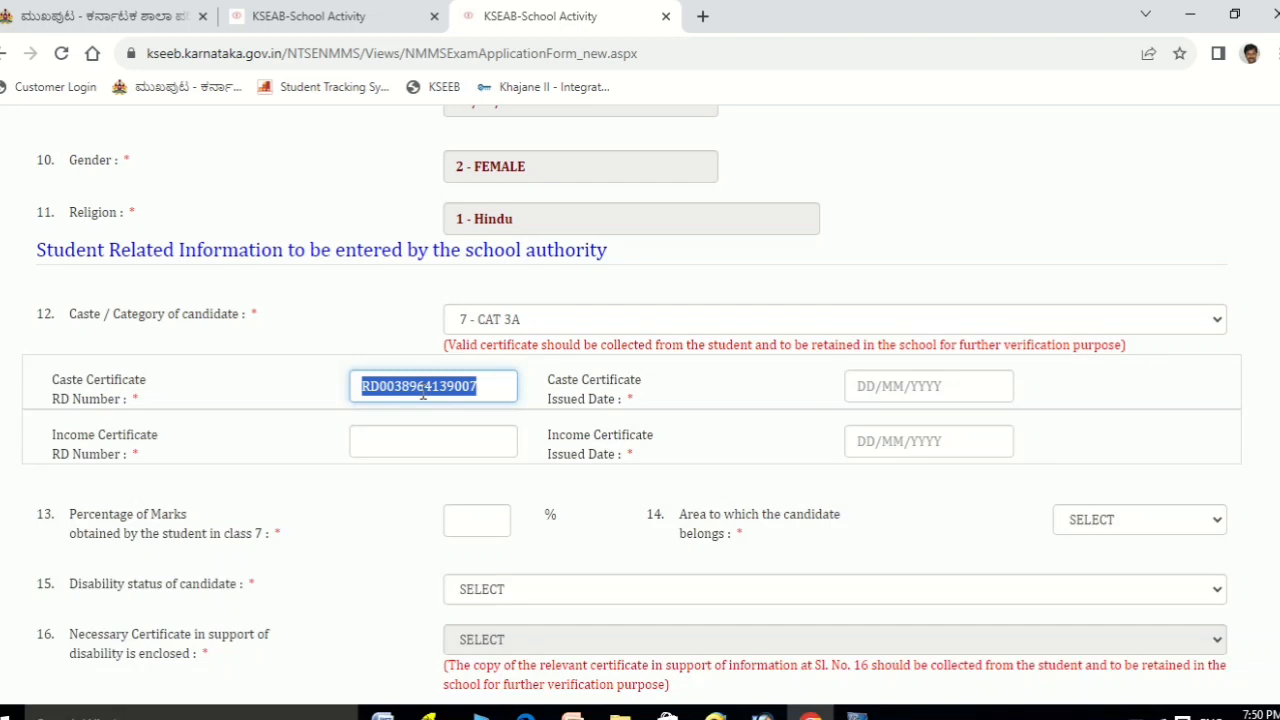
pyautogui.click(891, 382)
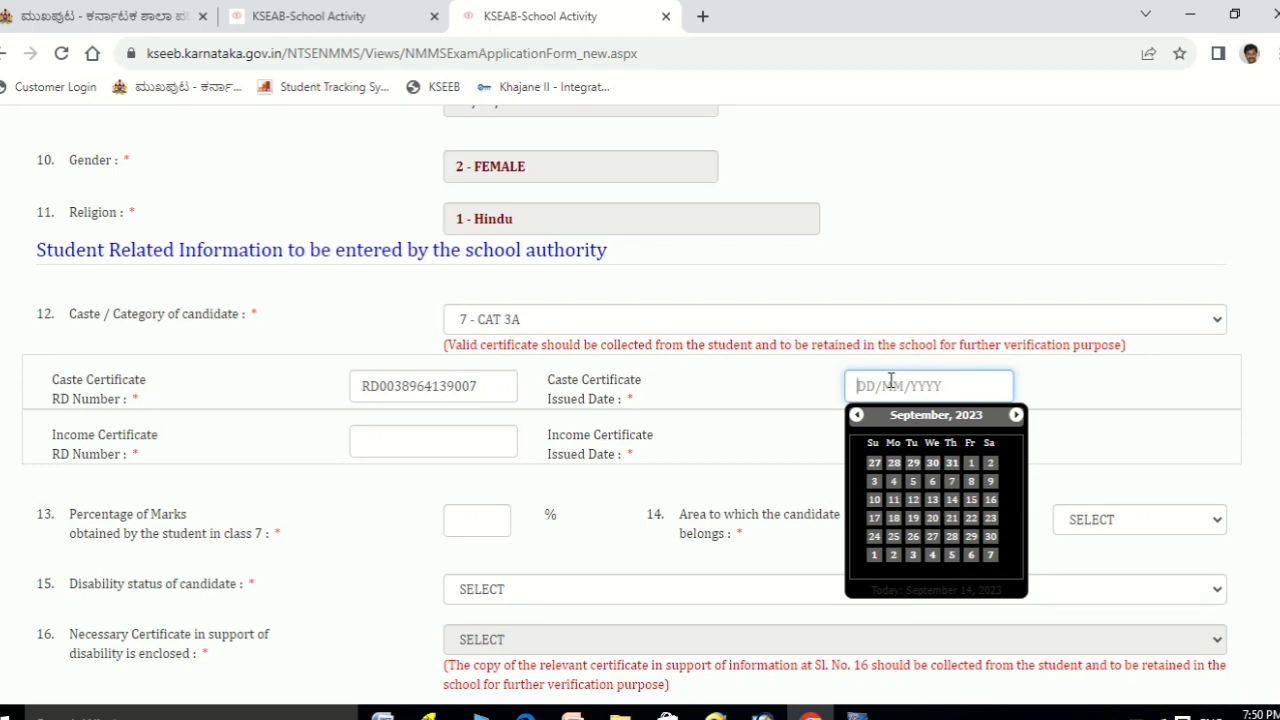
pyautogui.write('07/08/2023')
# Step: Reuse the same RD number for the income certificate, with issue date 07/06/2023
pyautogui.click(469, 438)
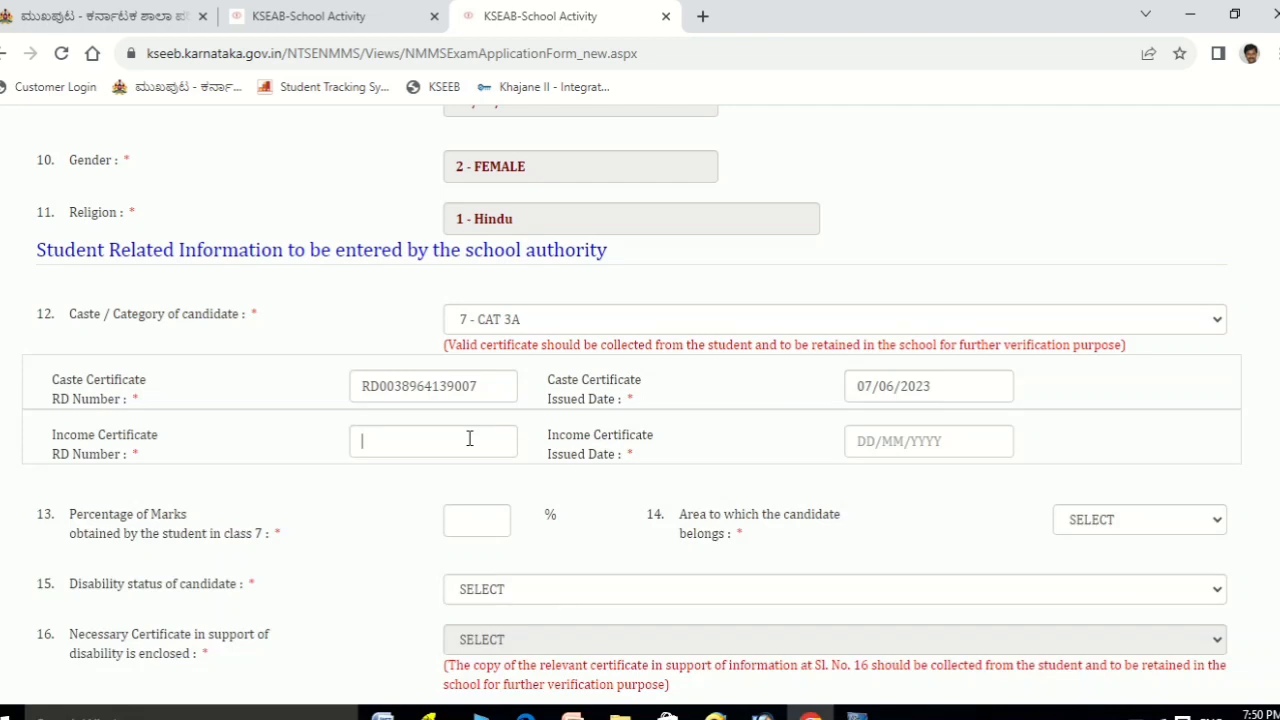
pyautogui.hotkey('ctrl', 'v')
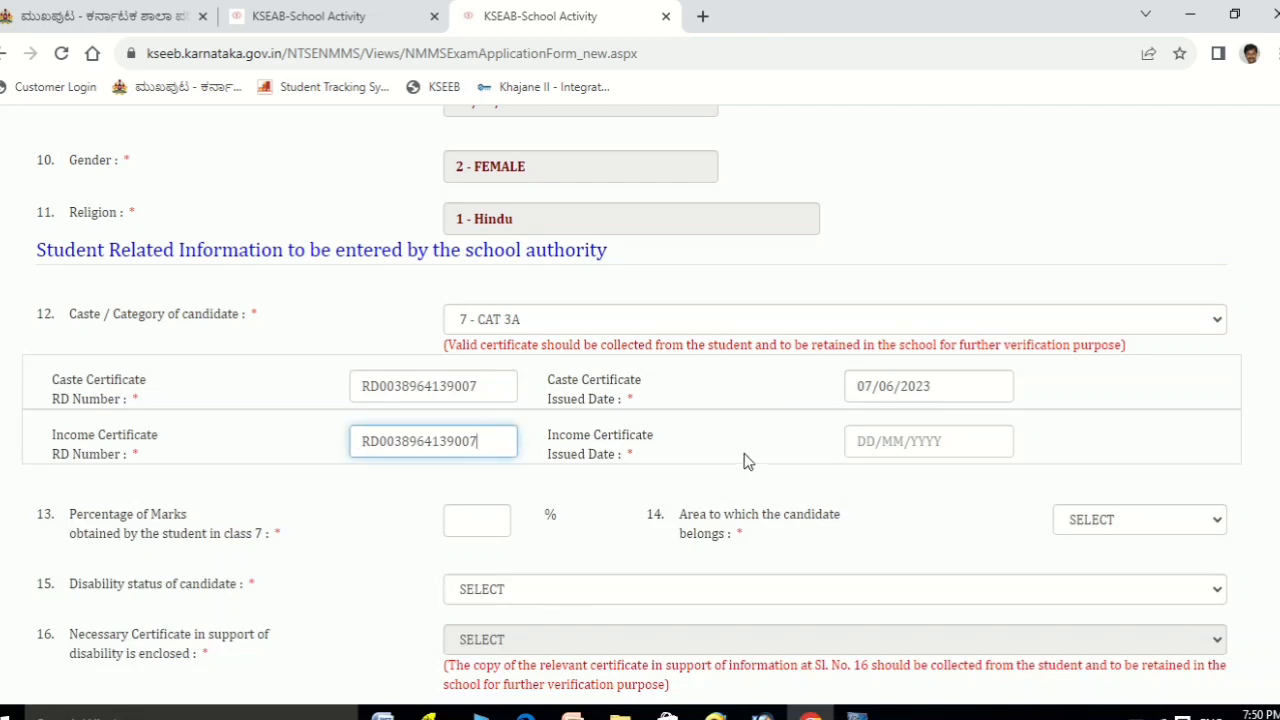
pyautogui.click(858, 438)
pyautogui.write('0')
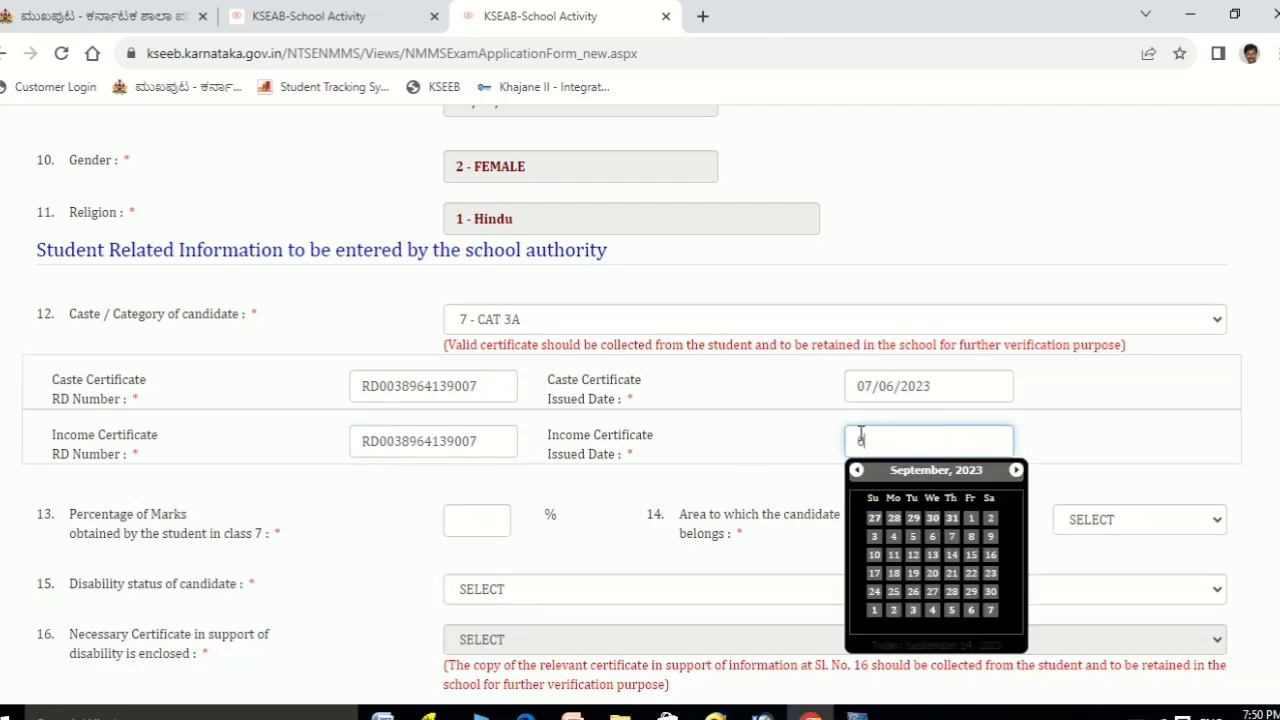
pyautogui.write('7/06/2023')
pyautogui.click(736, 459)
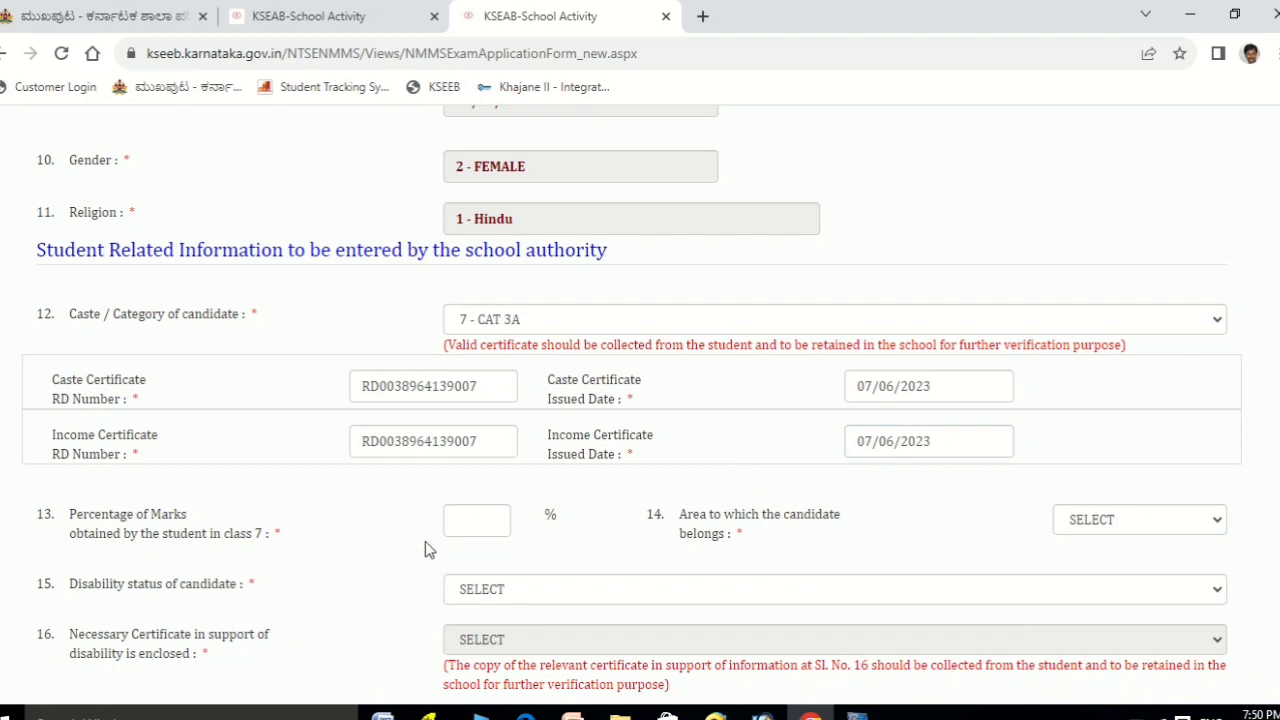
pyautogui.click(469, 521)
pyautogui.write('80')
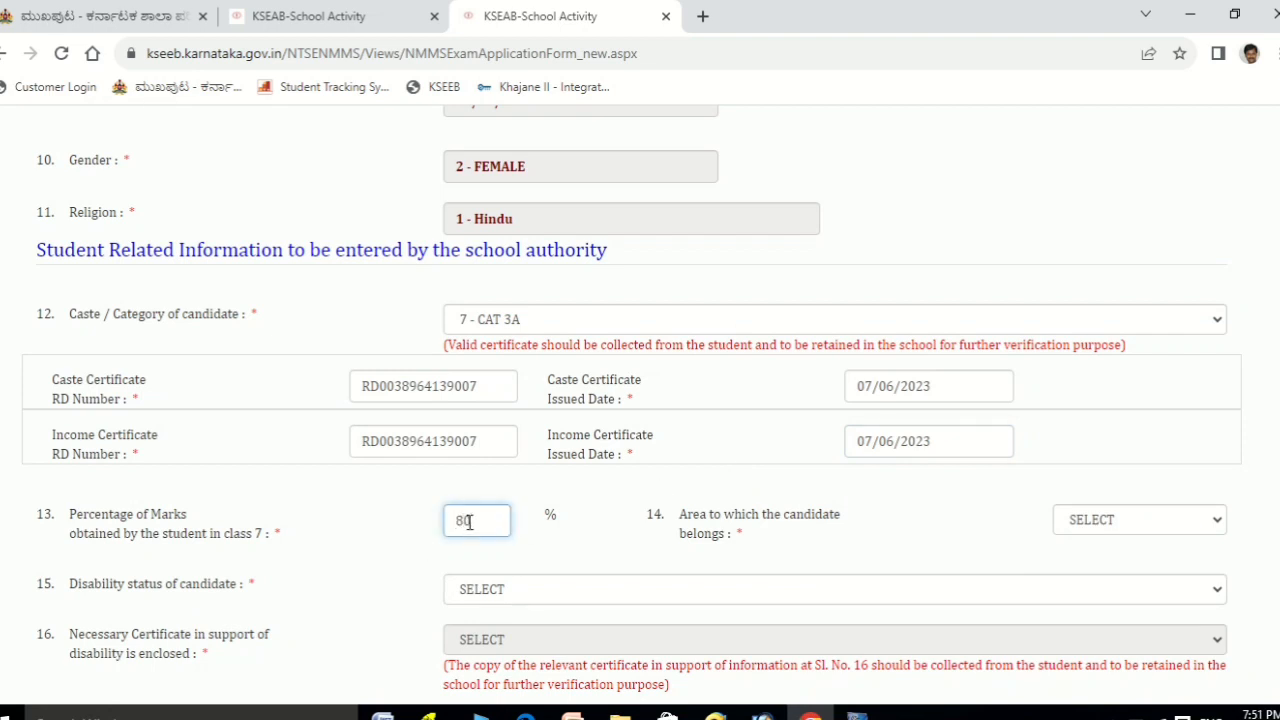
pyautogui.press('Tab')
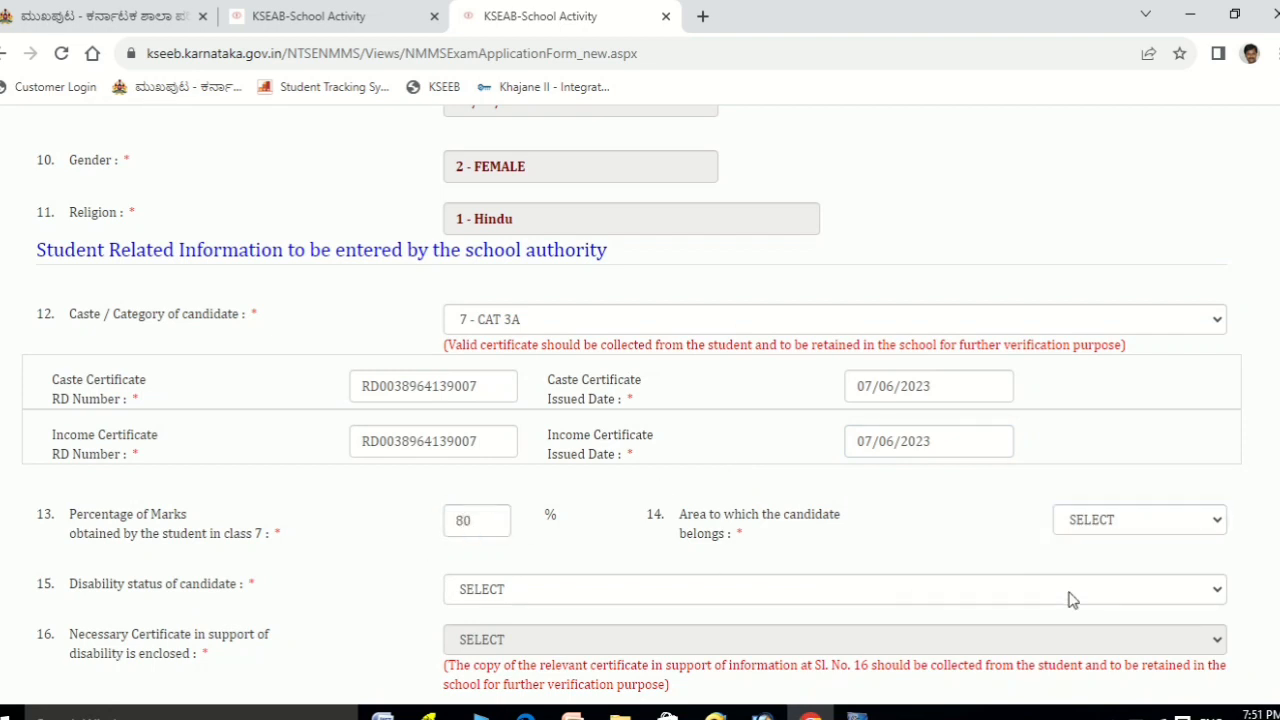
pyautogui.click(1136, 522)
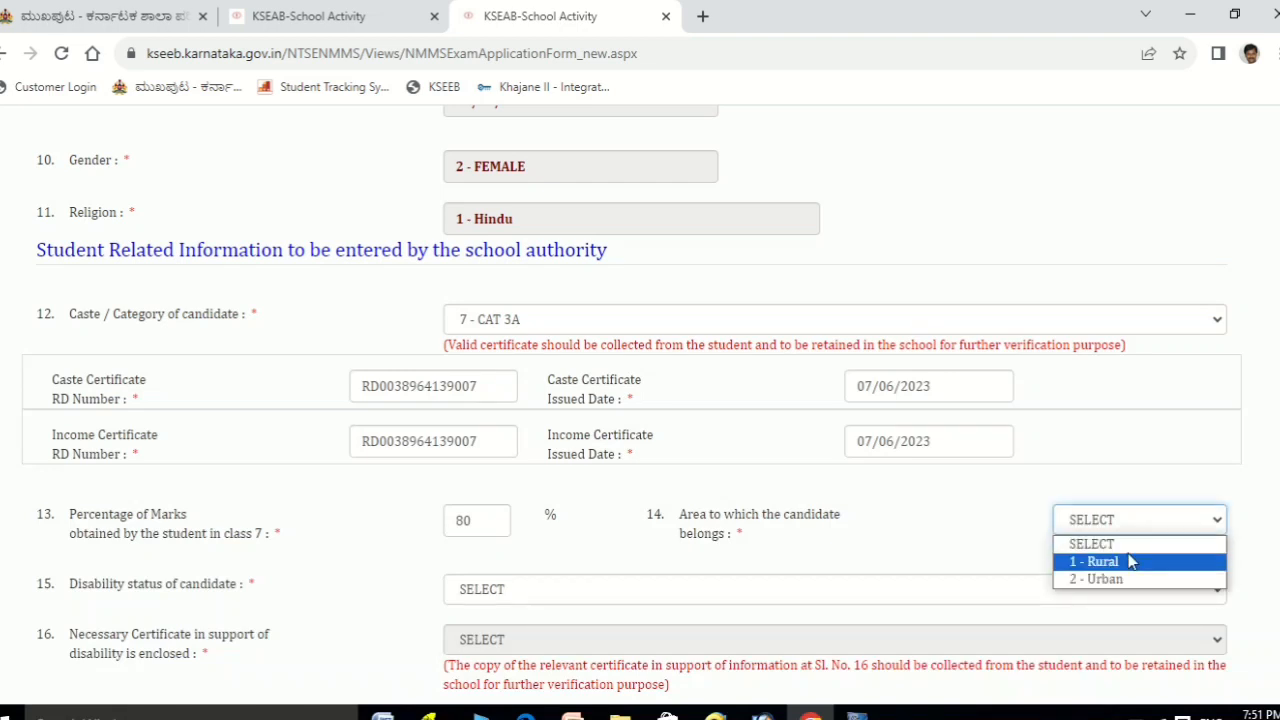
pyautogui.click(1128, 556)
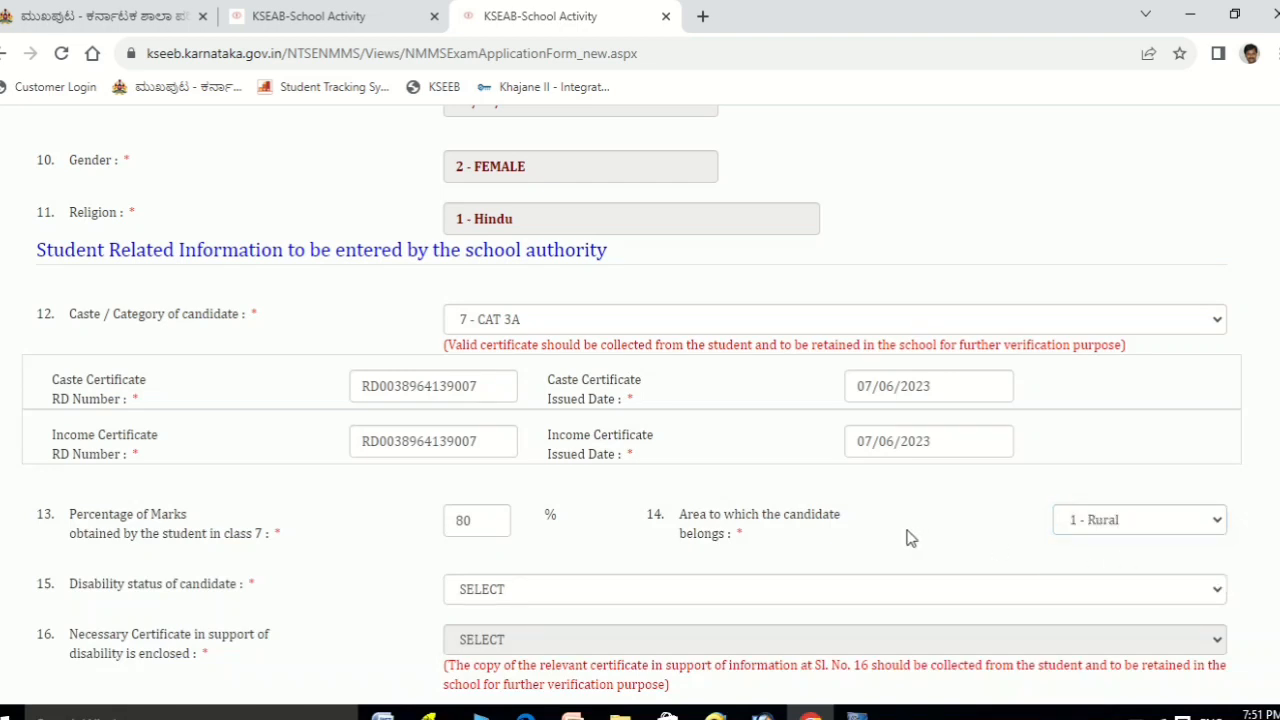
pyautogui.click(765, 599)
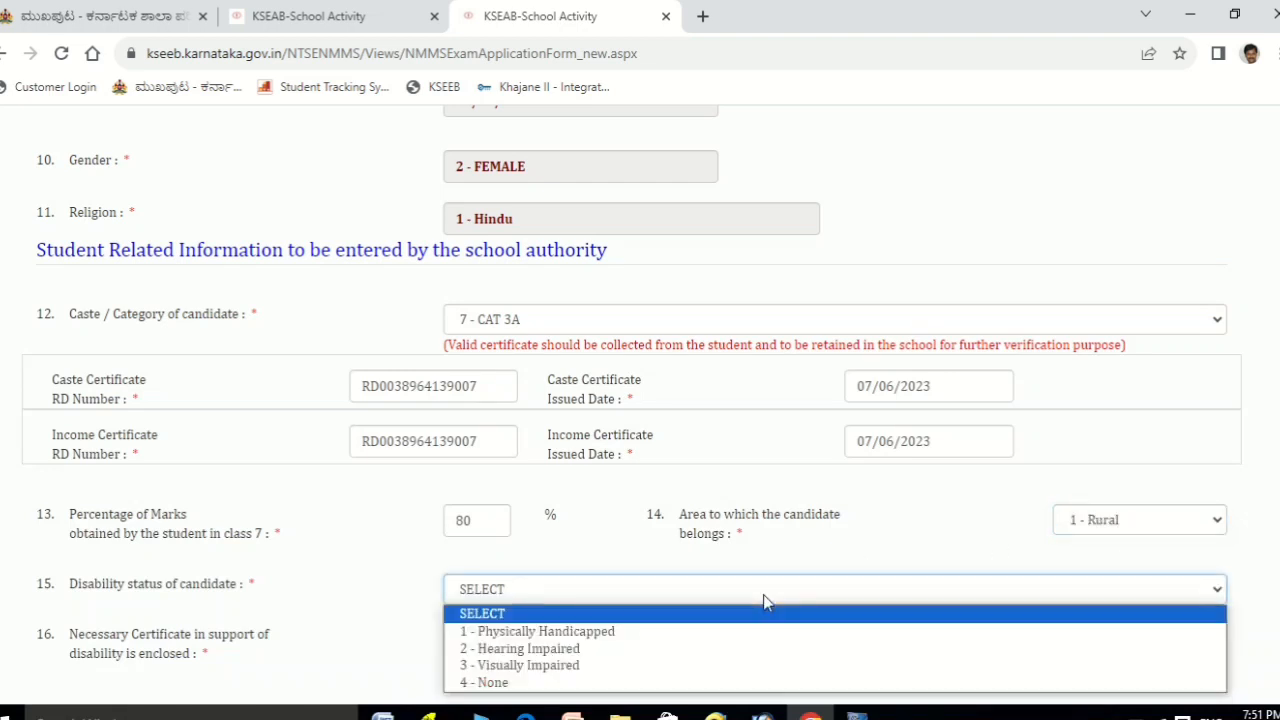
pyautogui.click(667, 681)
pyautogui.click(325, 578)
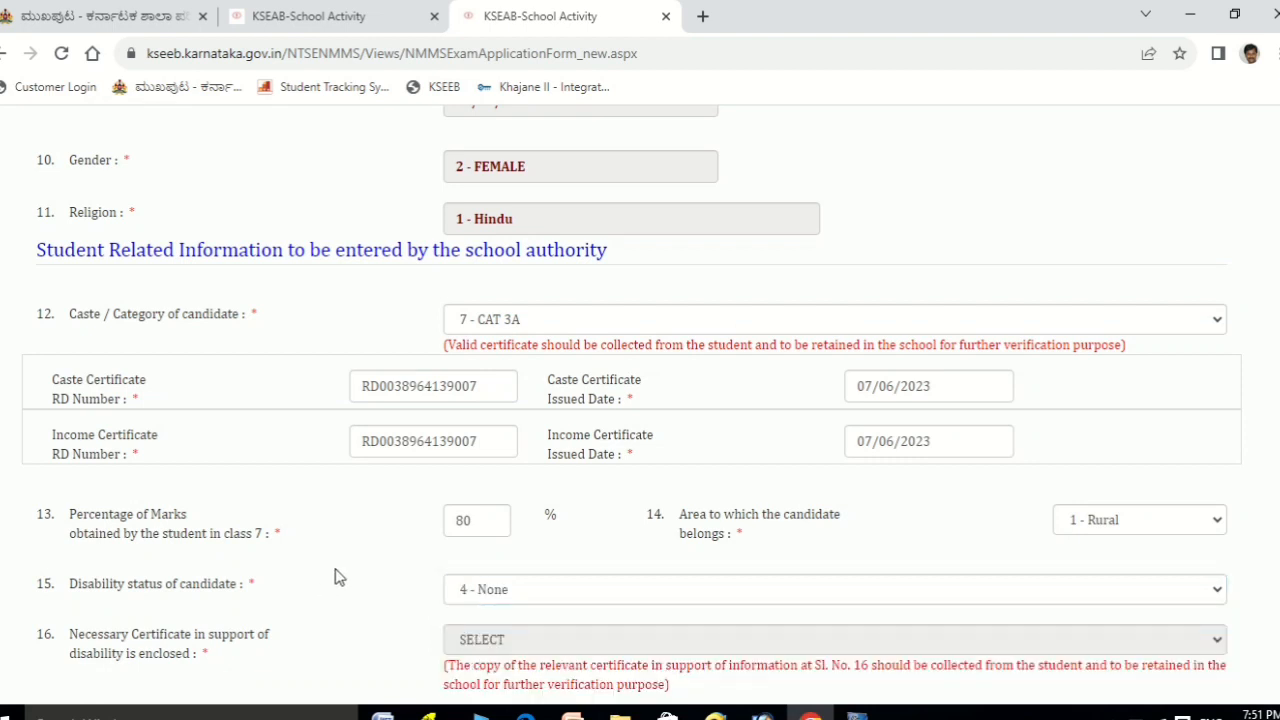
pyautogui.scroll(-2, 337, 577)
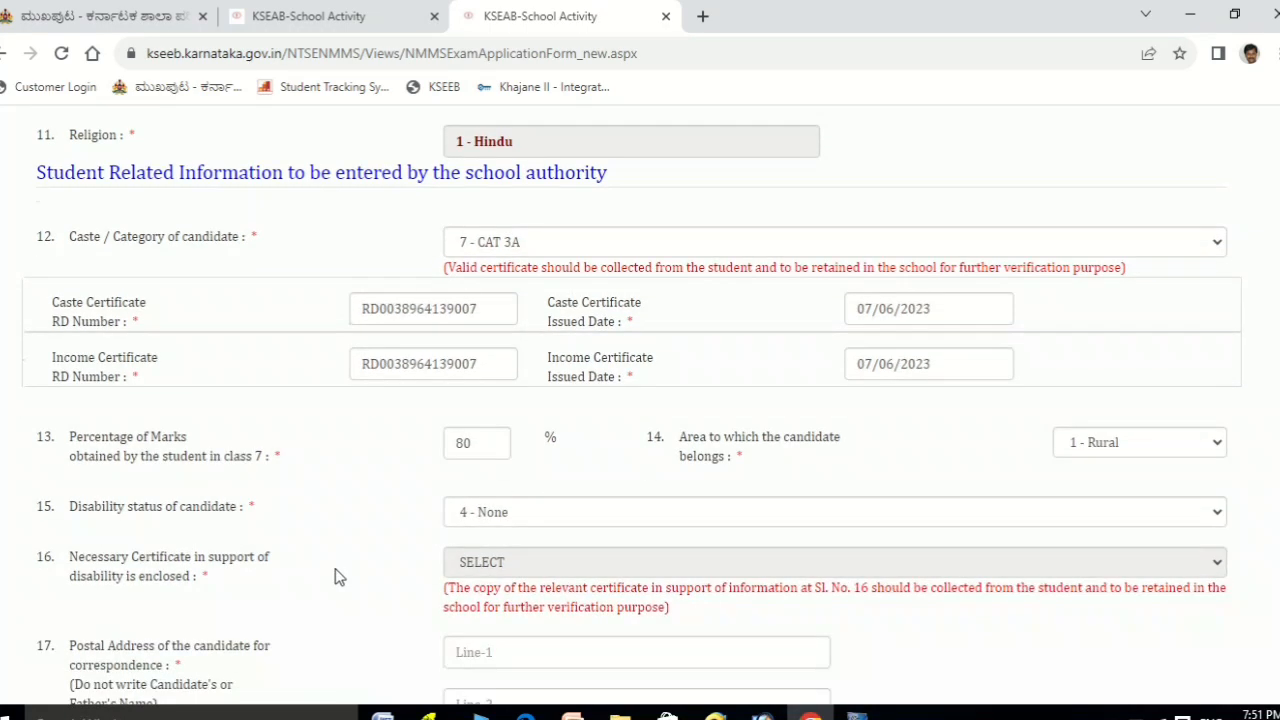
pyautogui.scroll(-4, 337, 577)
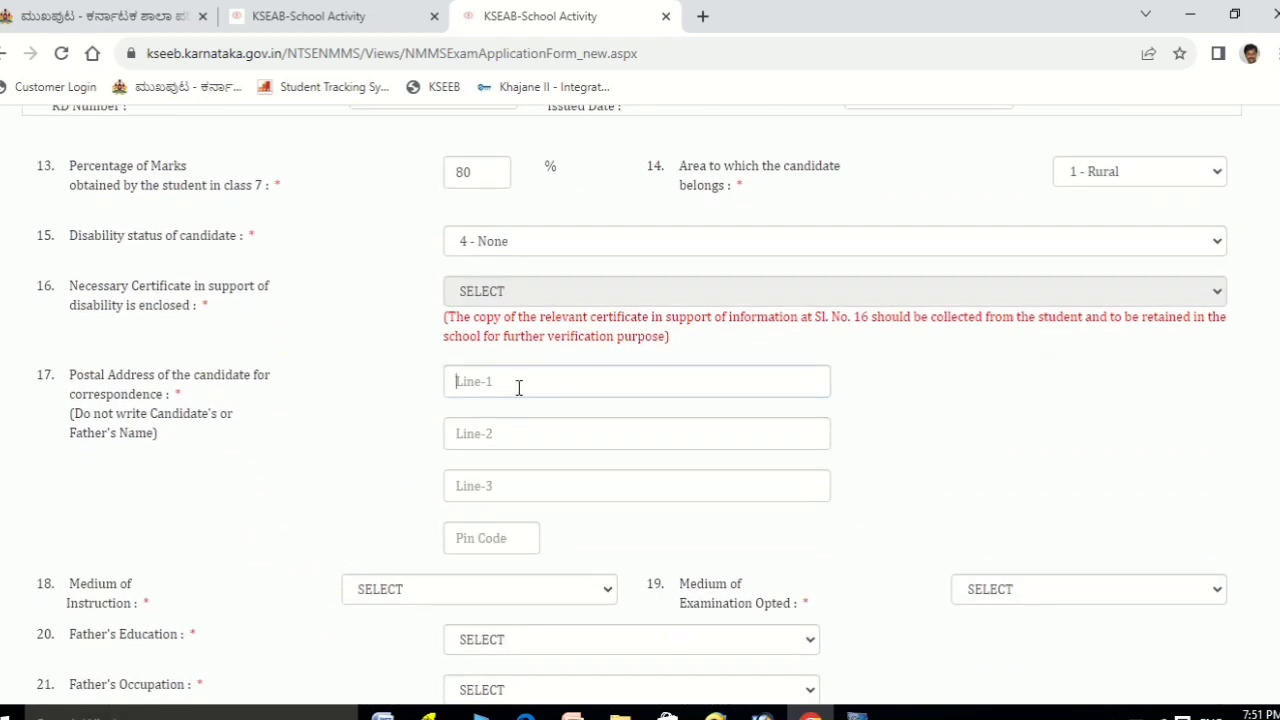
# Step: Enter the candidate's three-line postal address and pin code
pyautogui.click(519, 388)
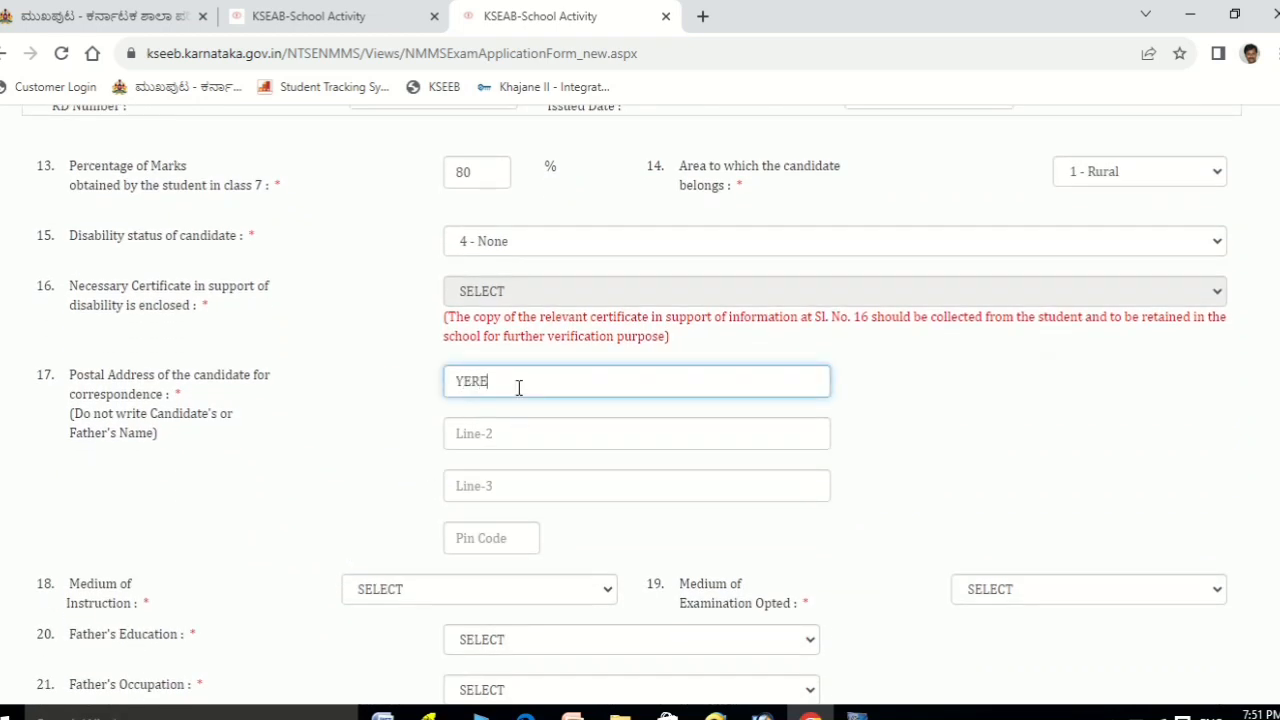
pyautogui.click(537, 434)
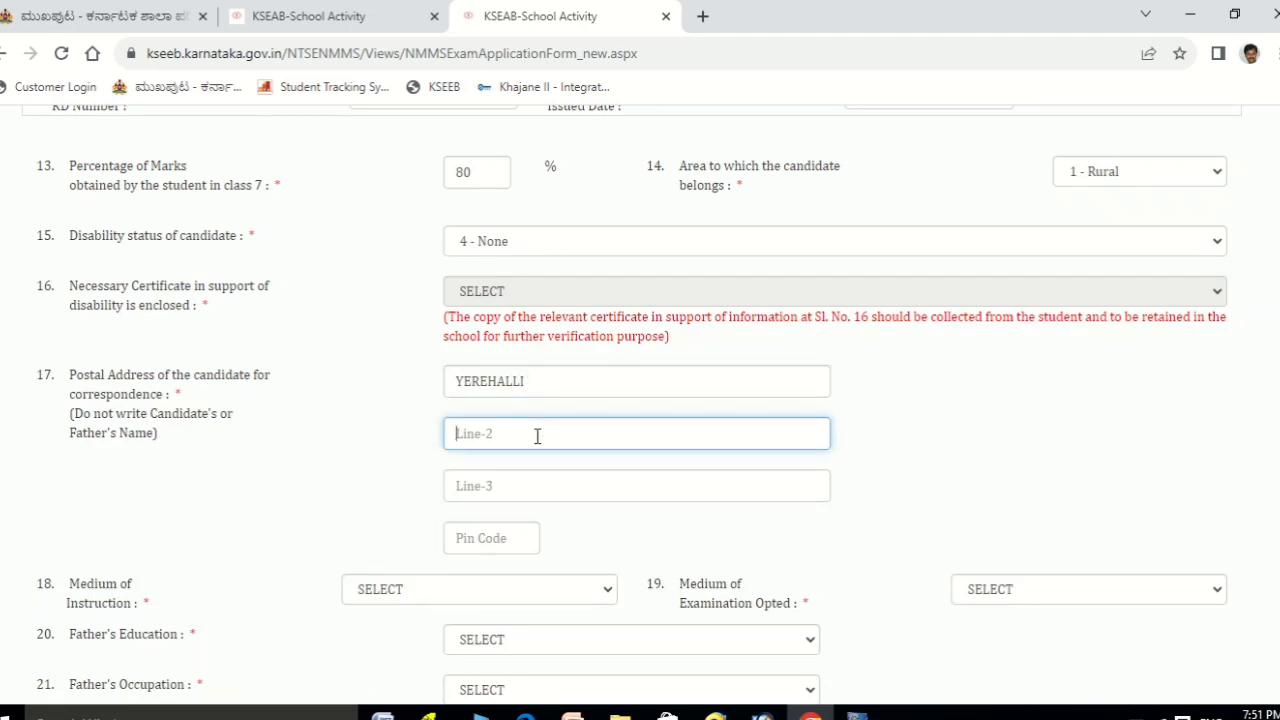
pyautogui.press('Tab')
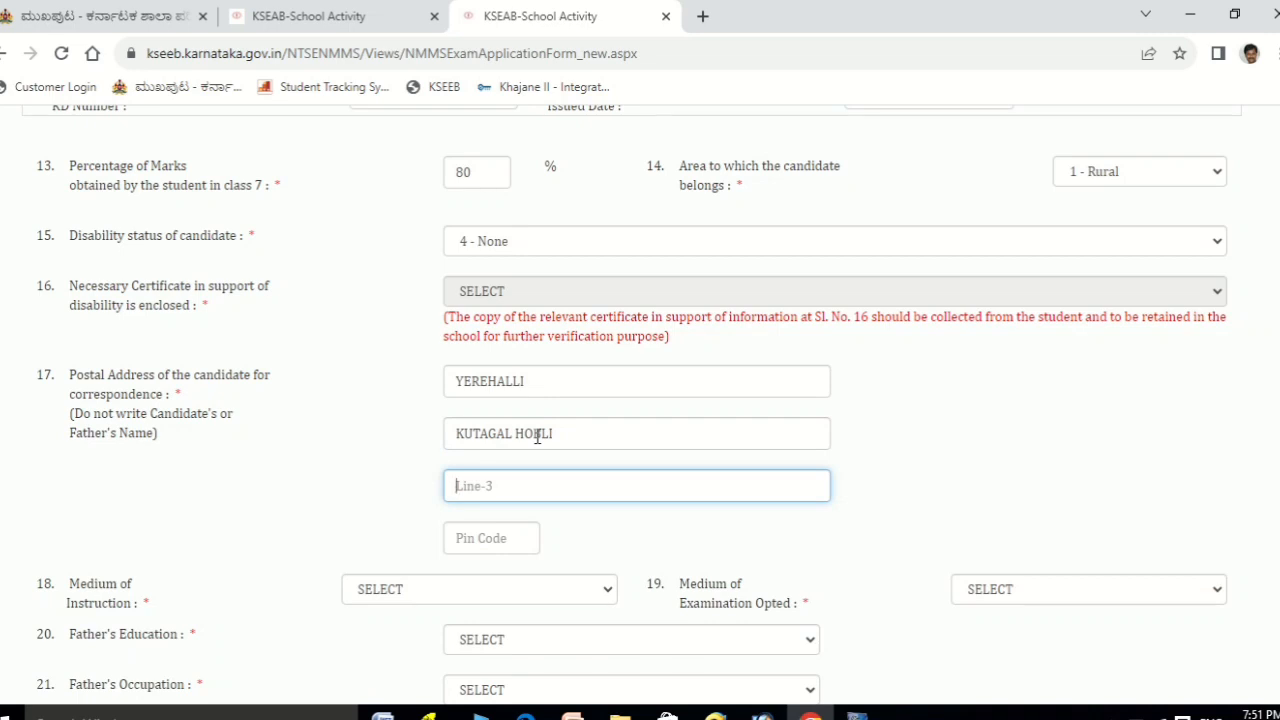
pyautogui.click(501, 537)
pyautogui.write('562159')
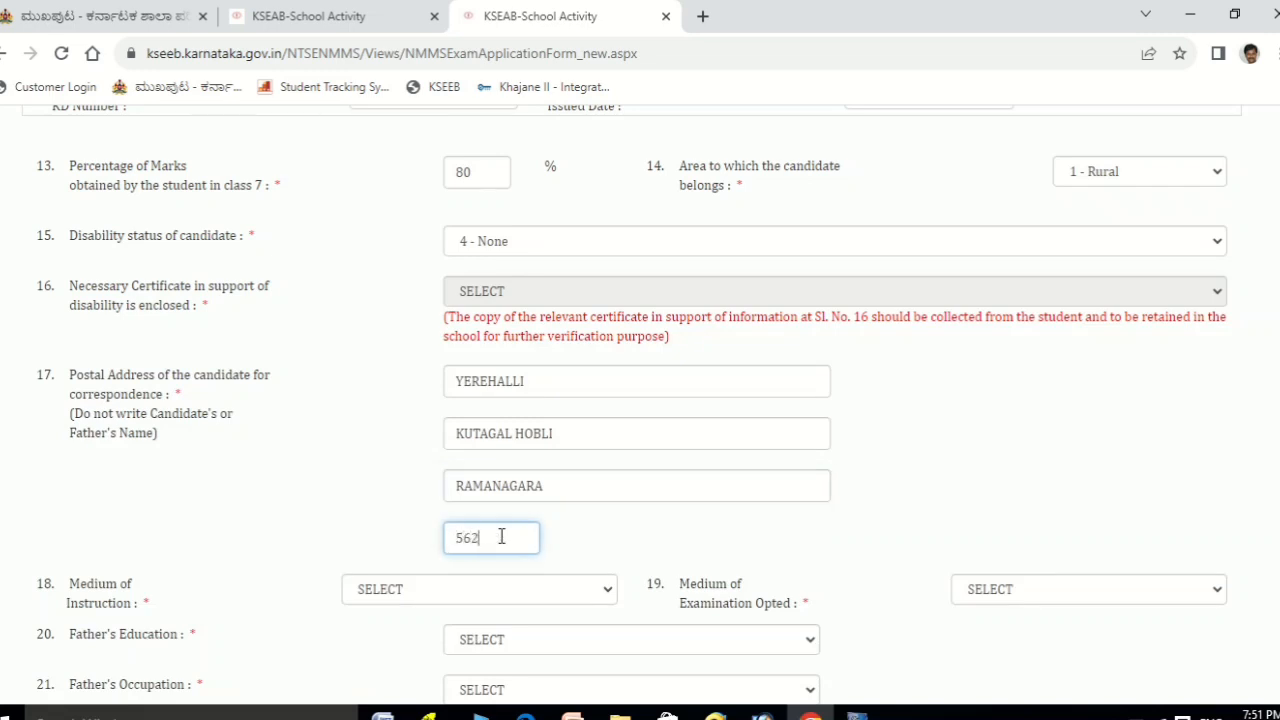
# Step: Set both the medium of instruction and the examination medium to 1 - Kannada
pyautogui.click(477, 588)
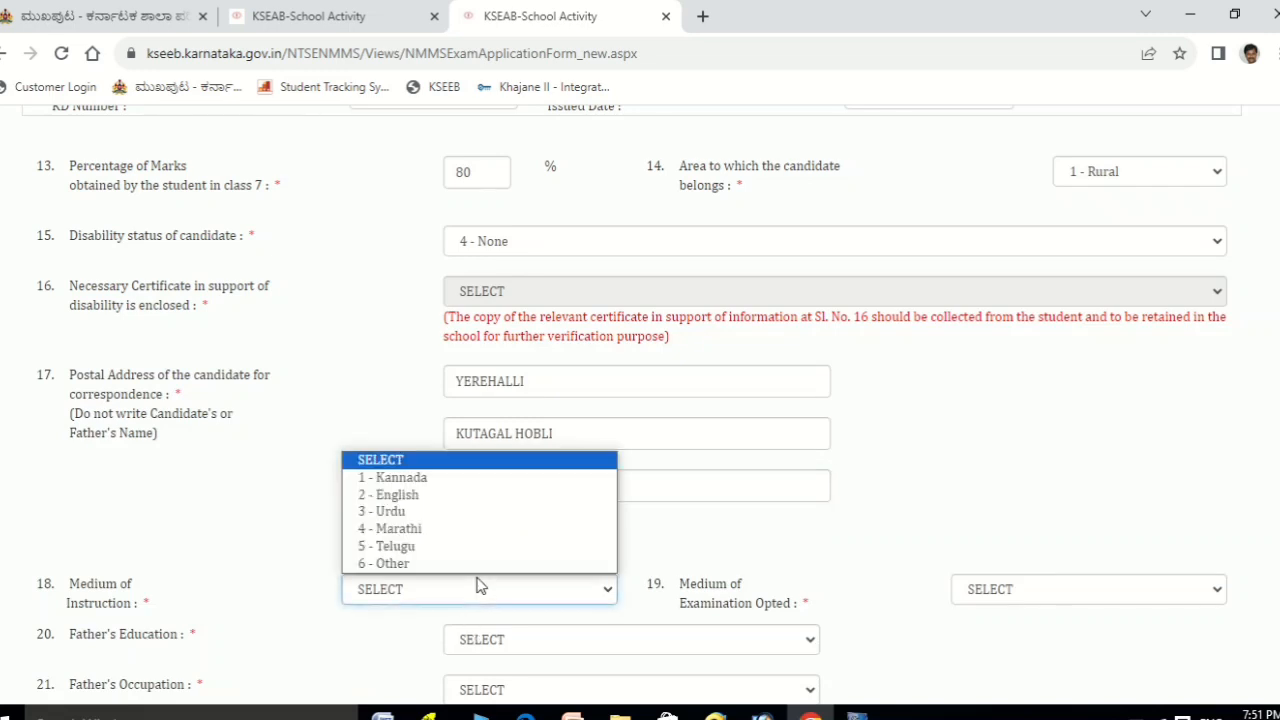
pyautogui.click(479, 478)
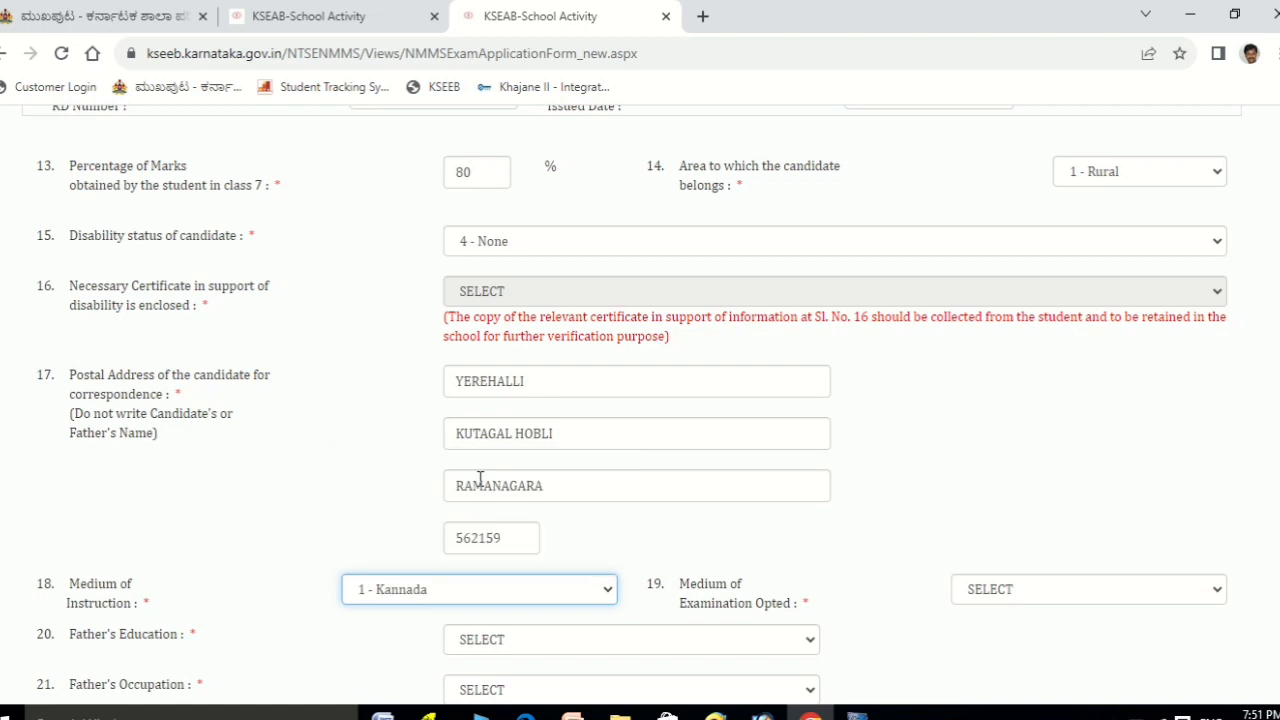
pyautogui.click(1120, 588)
pyautogui.click(1082, 500)
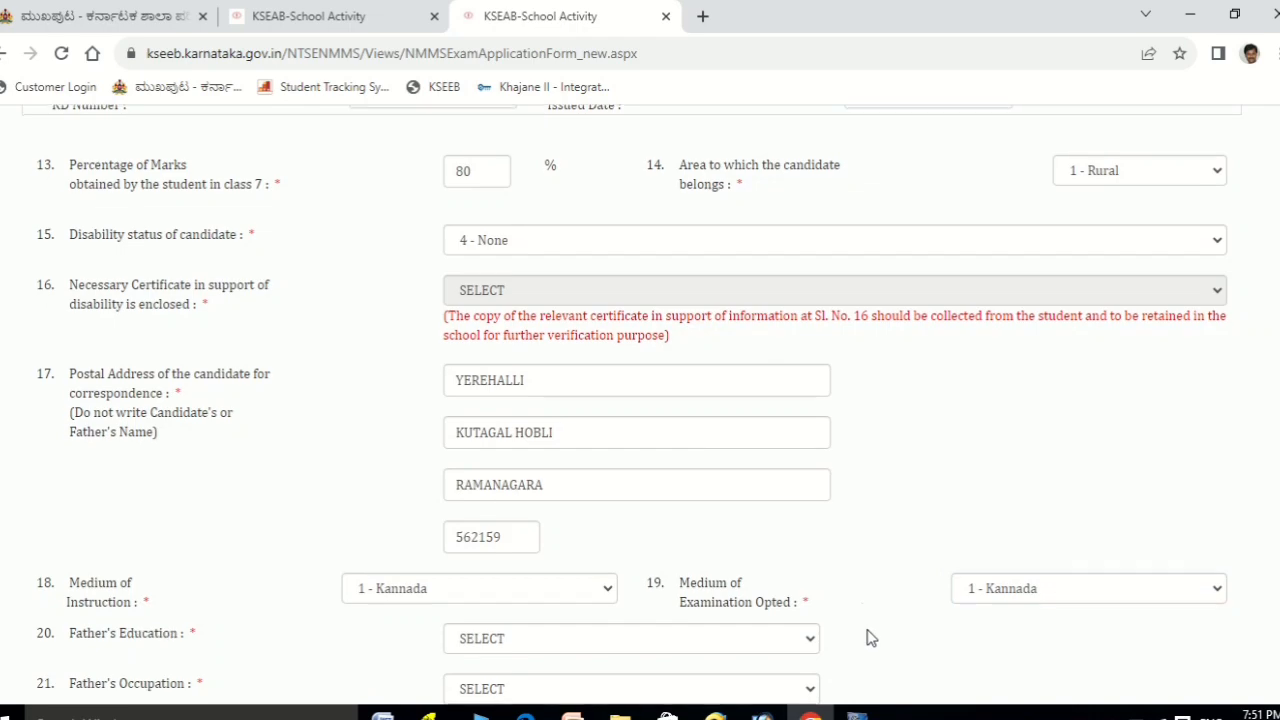
# Step: Set the father's education to 3 - Upper Primary and occupation to 5 - Agriculture, Fishery
pyautogui.scroll(-5, 868, 637)
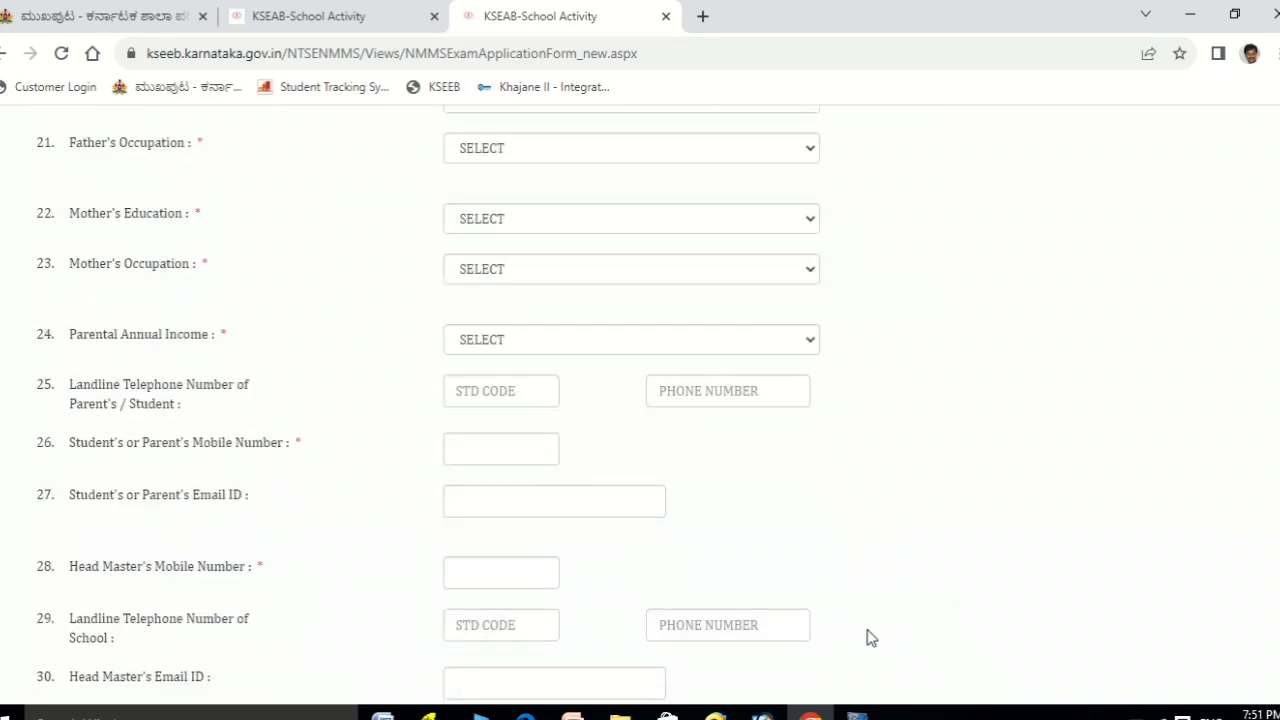
pyautogui.scroll(1, 857, 451)
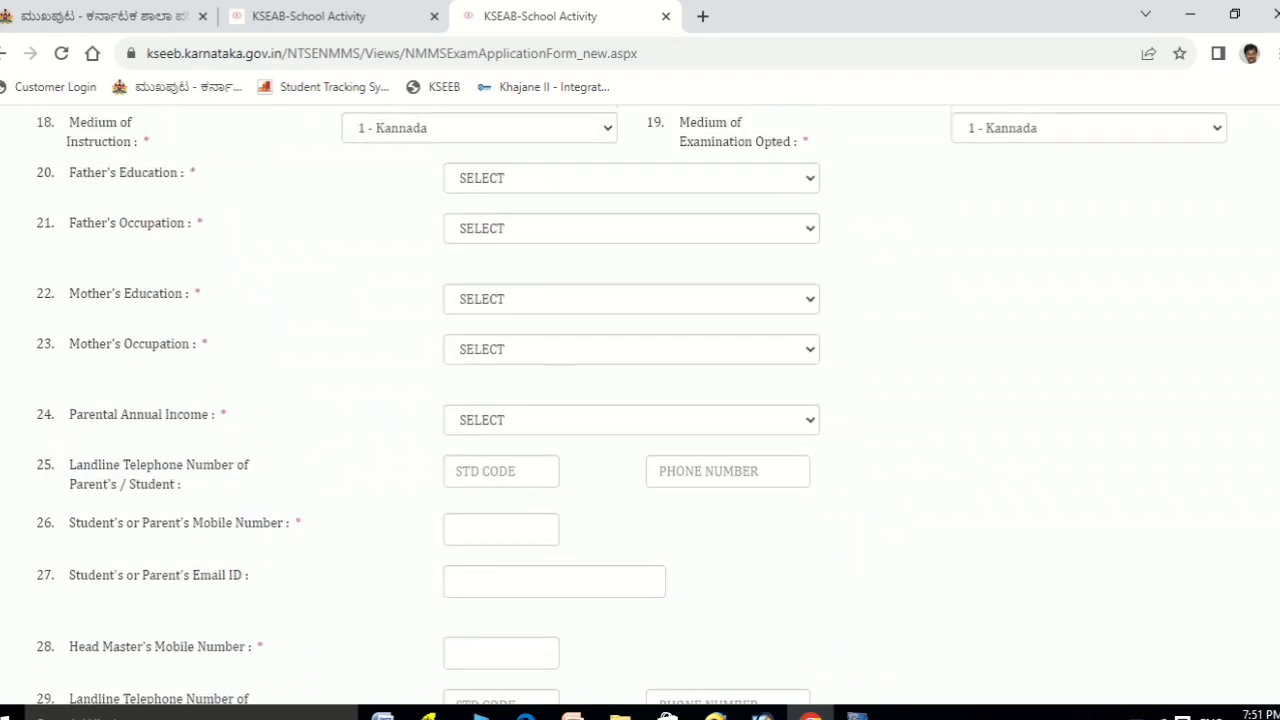
pyautogui.click(793, 187)
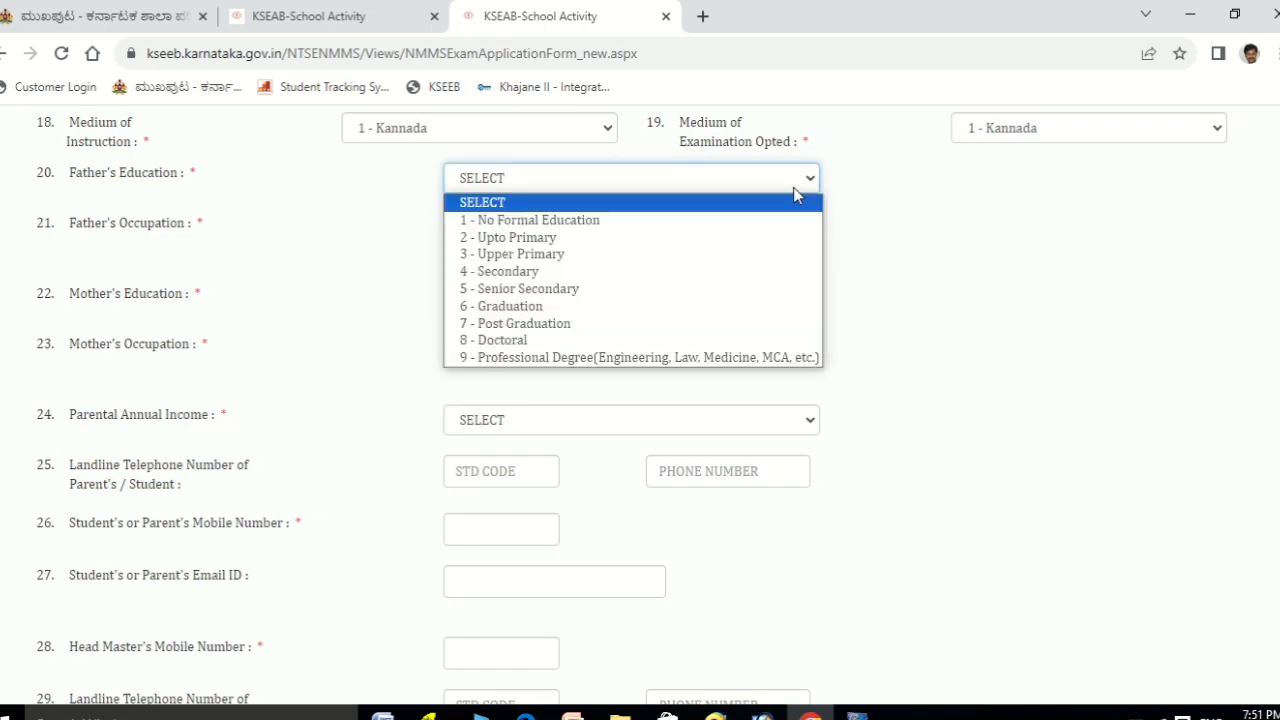
pyautogui.click(750, 254)
pyautogui.click(572, 238)
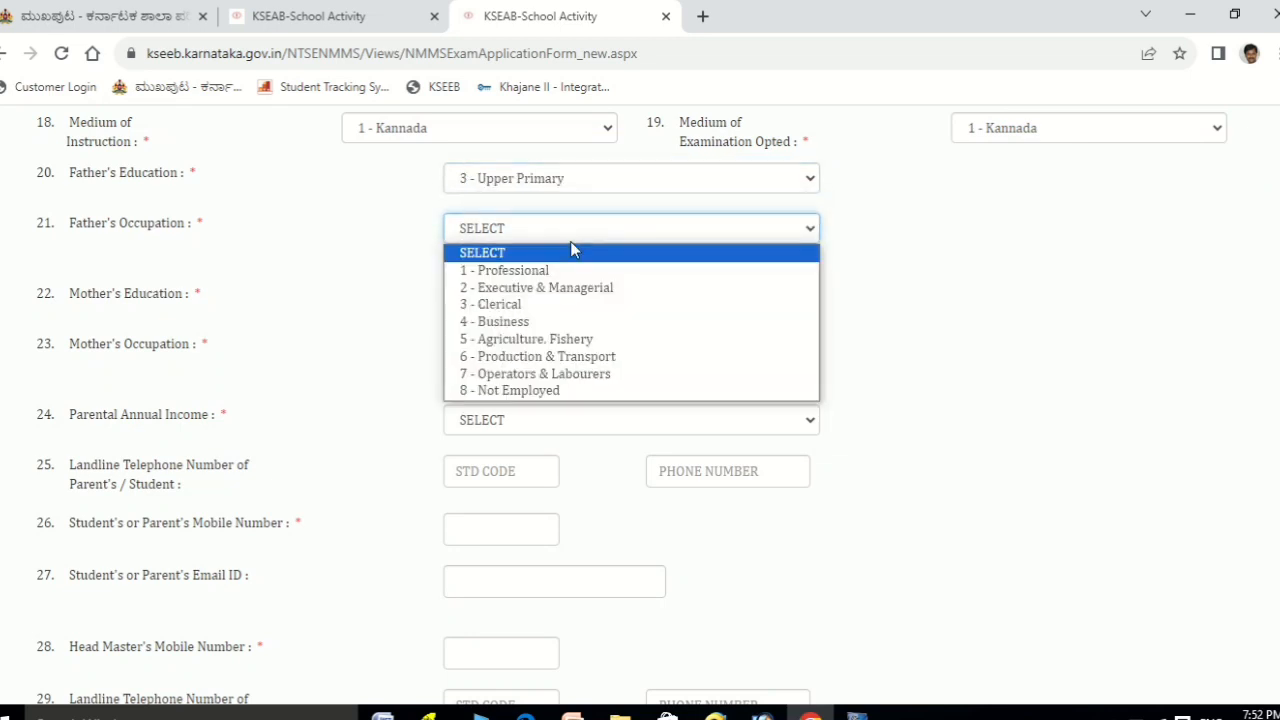
pyautogui.click(572, 342)
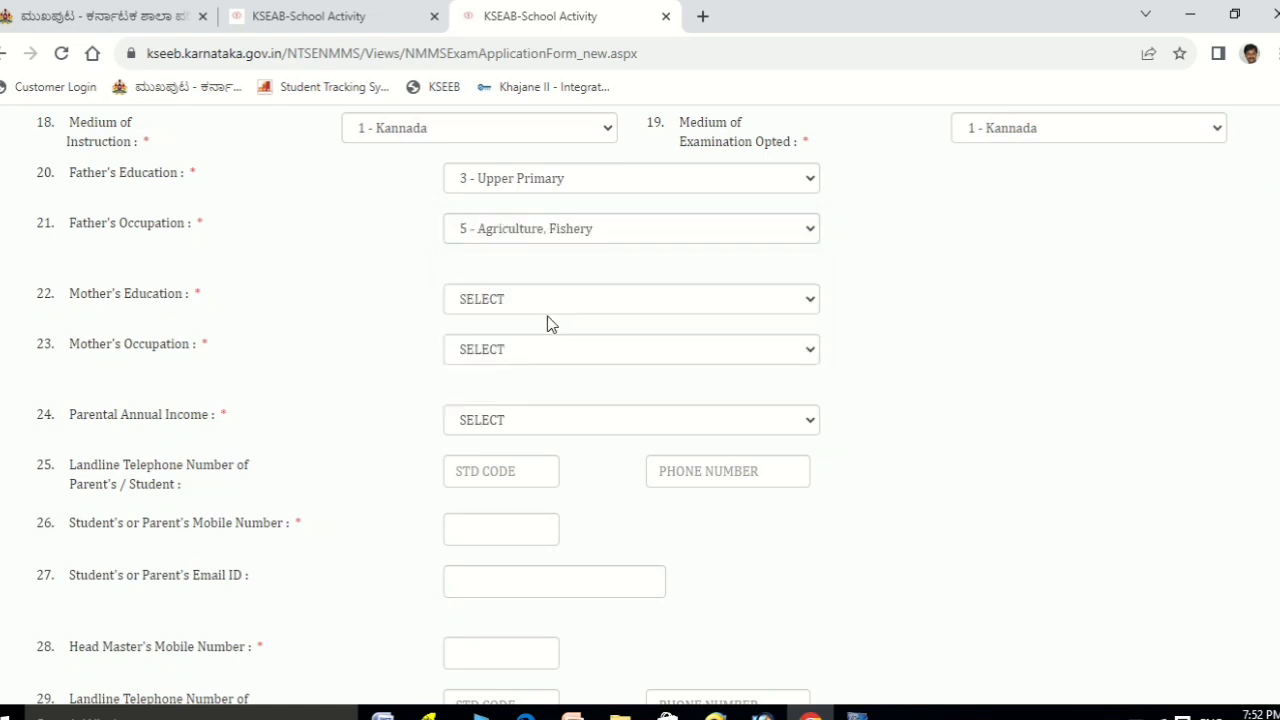
# Step: Set the mother's education to 3 - Upper Primary and occupation to 8 - Not Employed
pyautogui.click(546, 312)
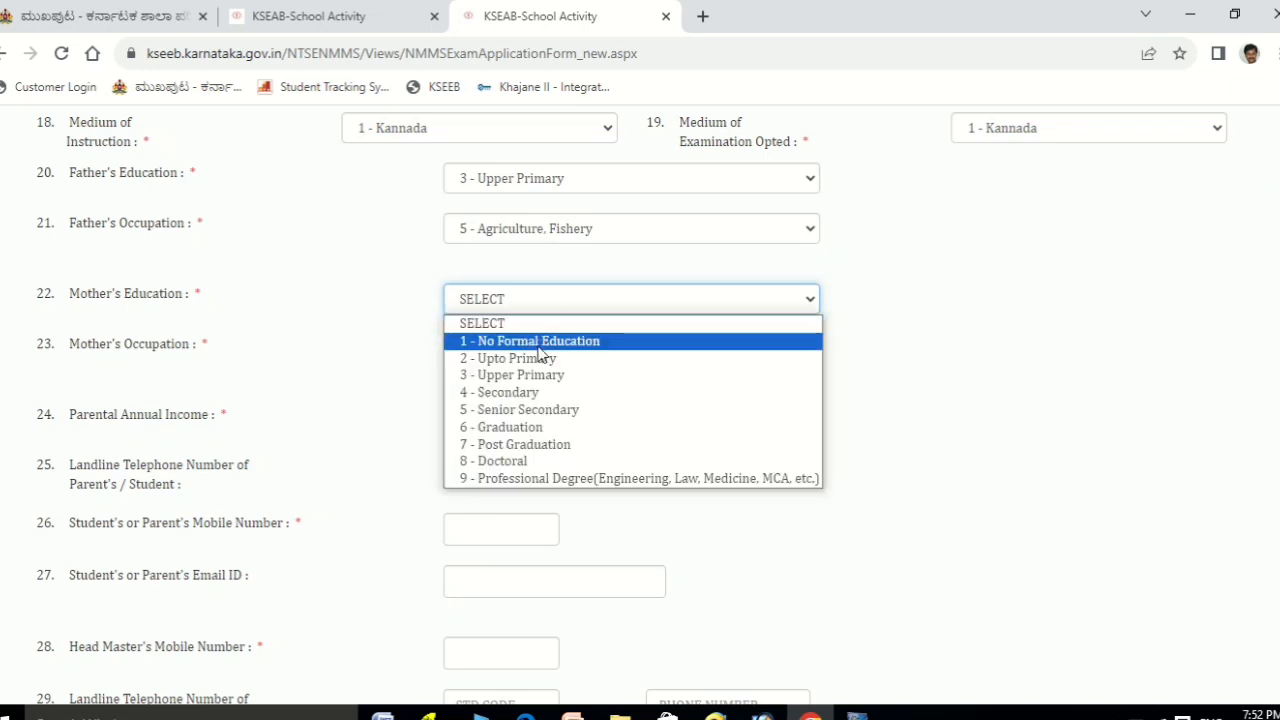
pyautogui.click(540, 375)
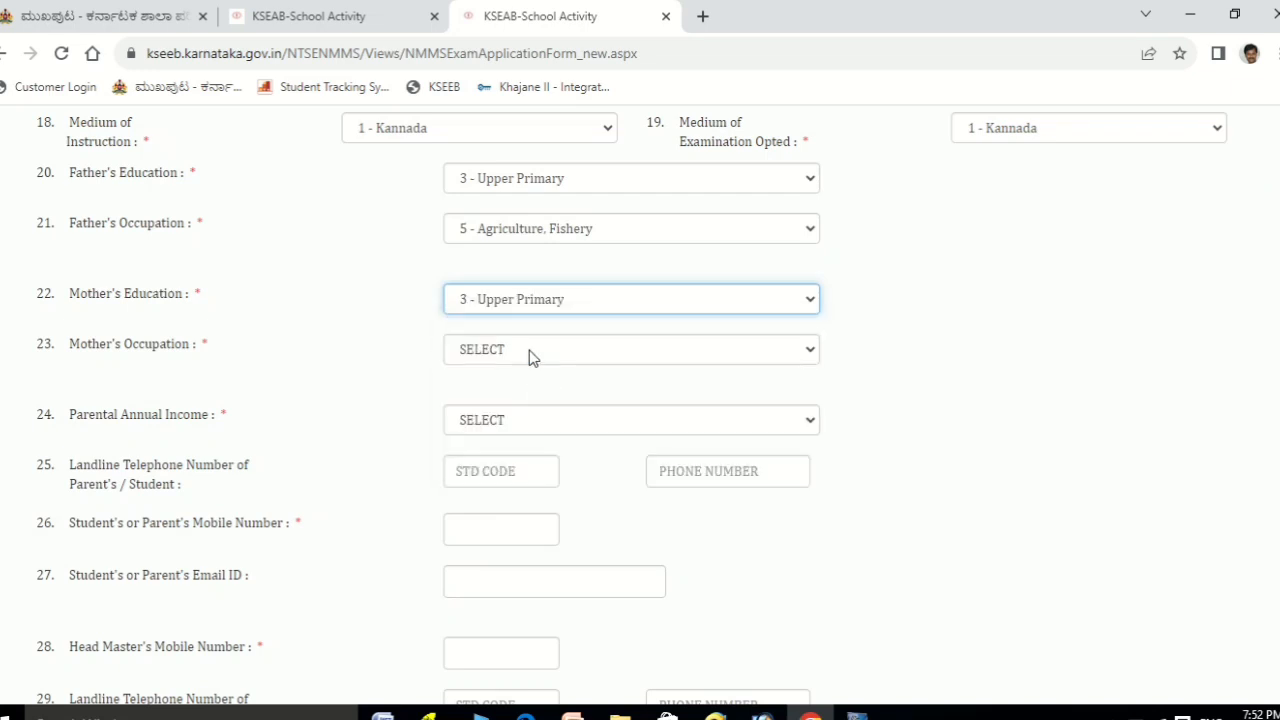
pyautogui.click(528, 350)
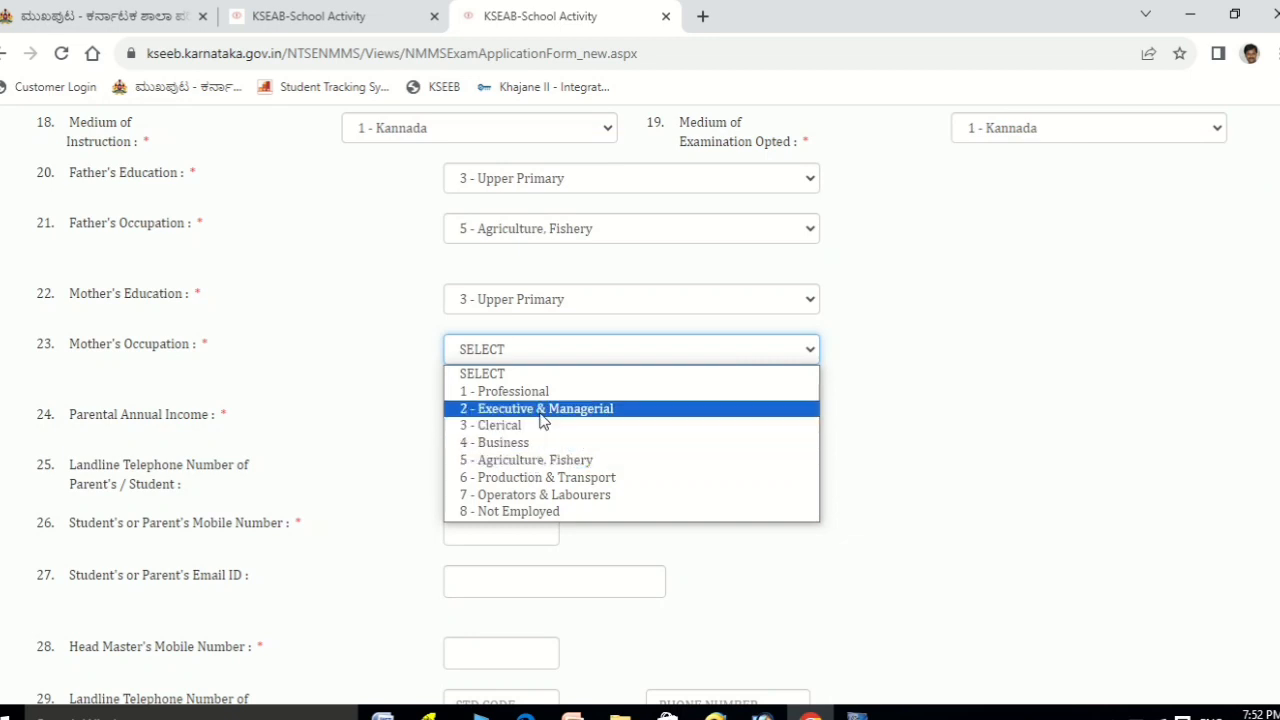
pyautogui.click(541, 512)
pyautogui.click(515, 421)
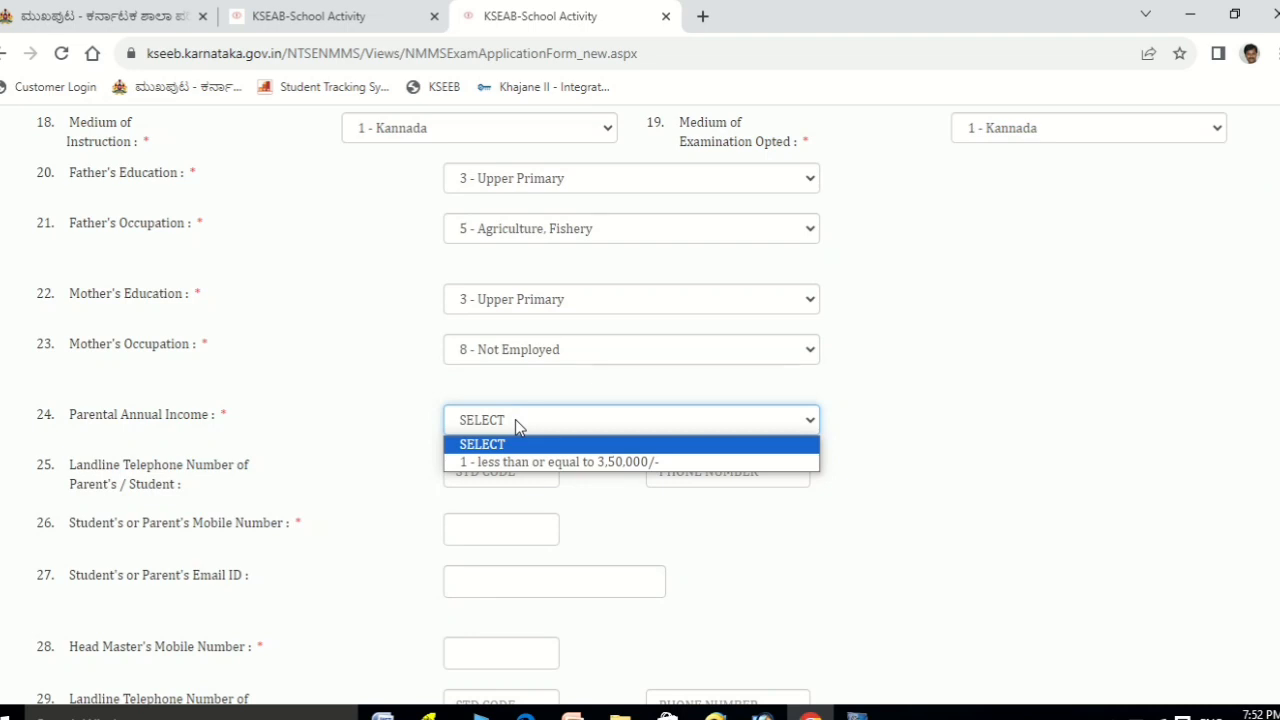
# Step: Choose parental income up to 3,50,000/- and enter the student's and head master's mobile numbers
pyautogui.click(517, 461)
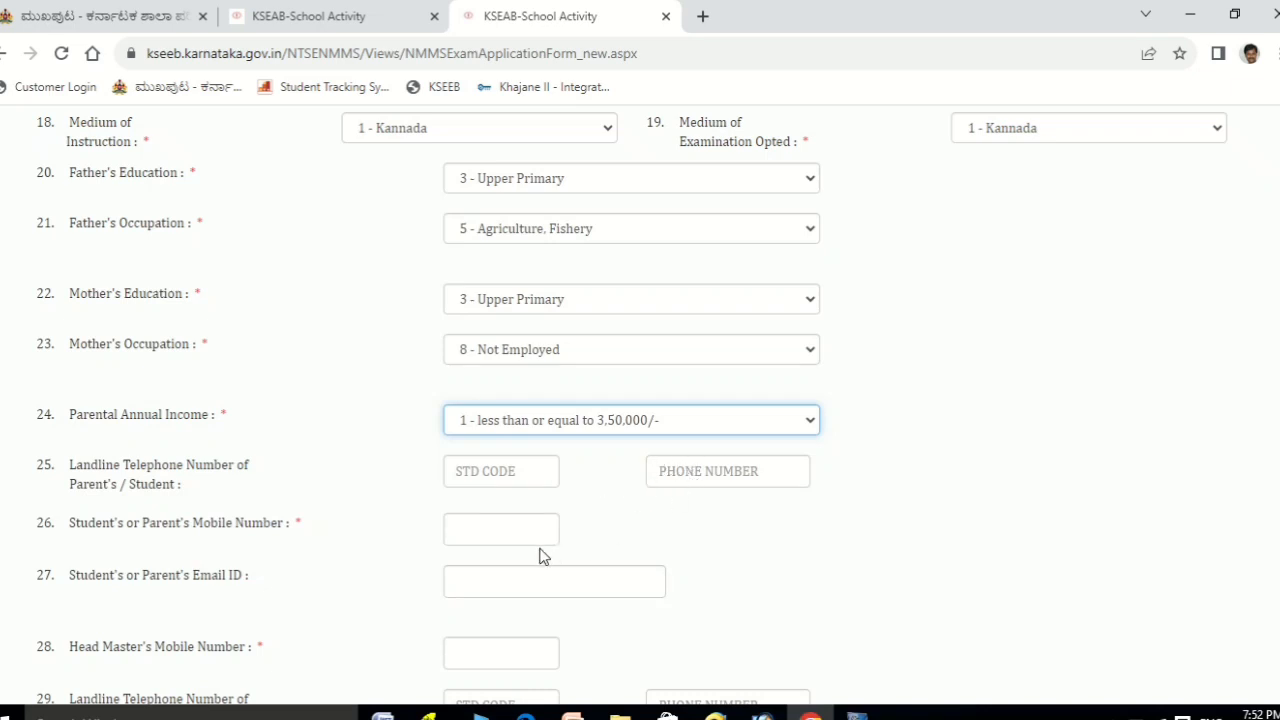
pyautogui.click(498, 527)
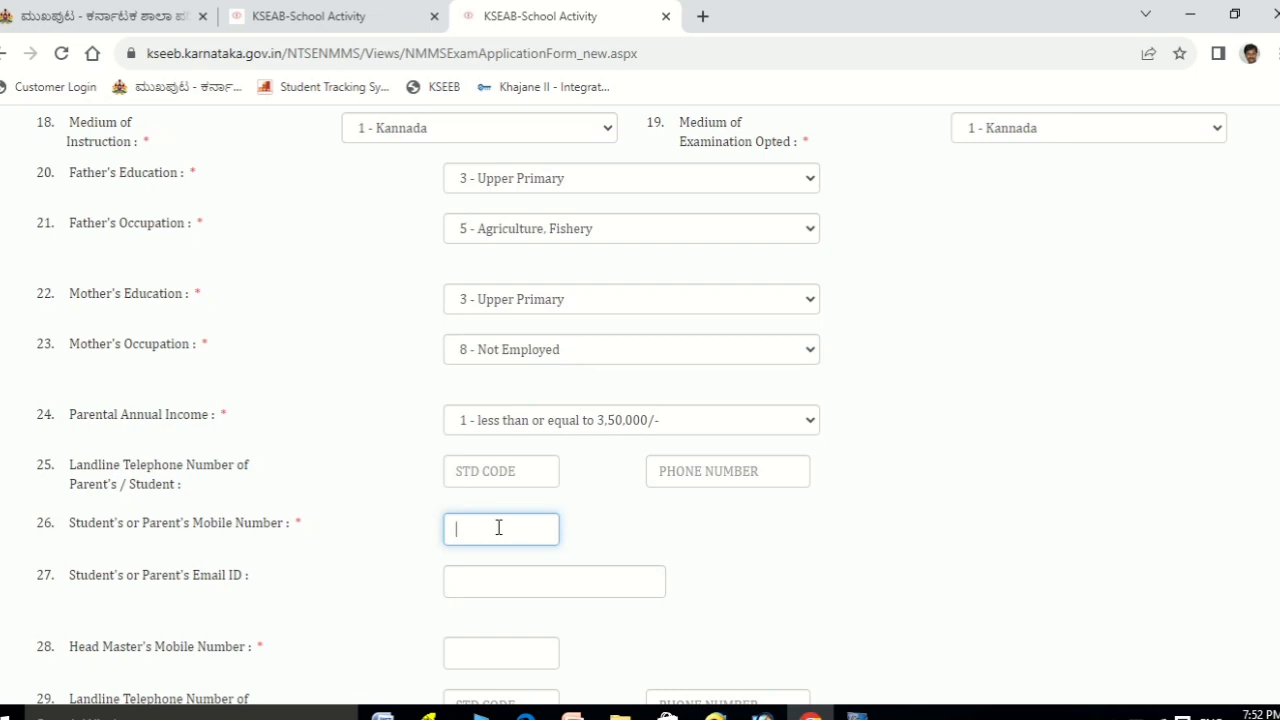
pyautogui.click(512, 651)
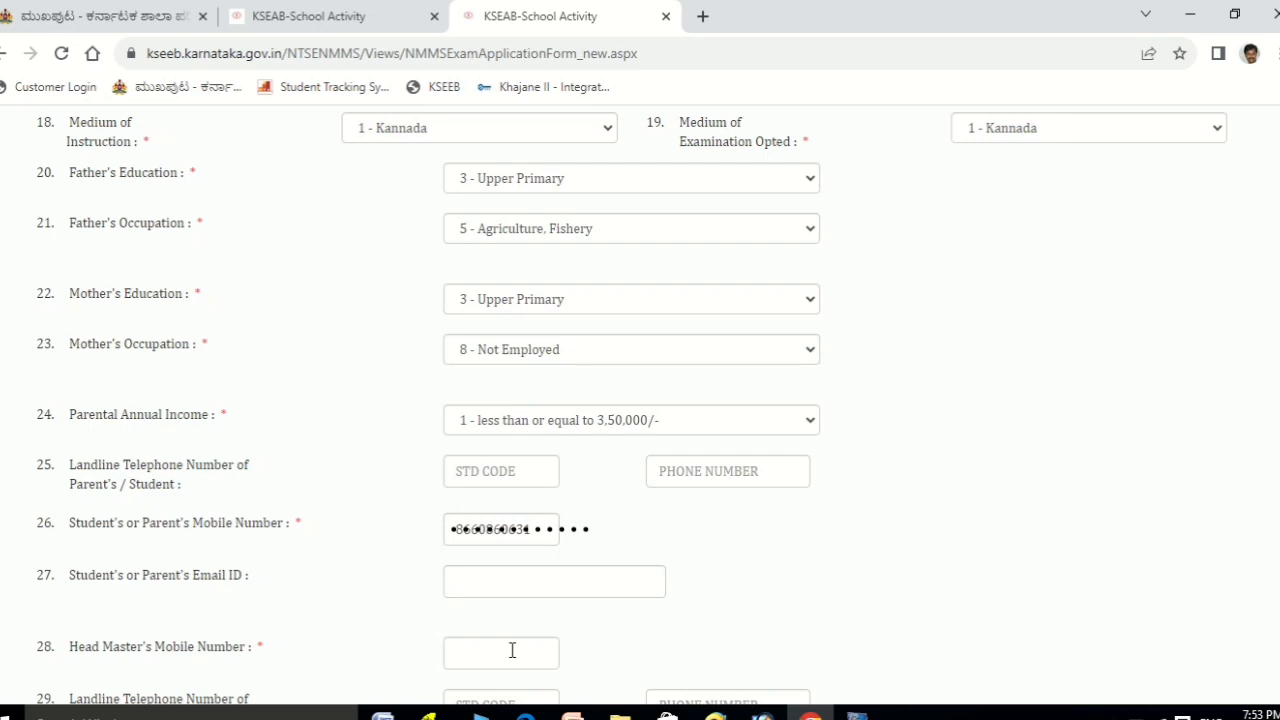
pyautogui.click(512, 651)
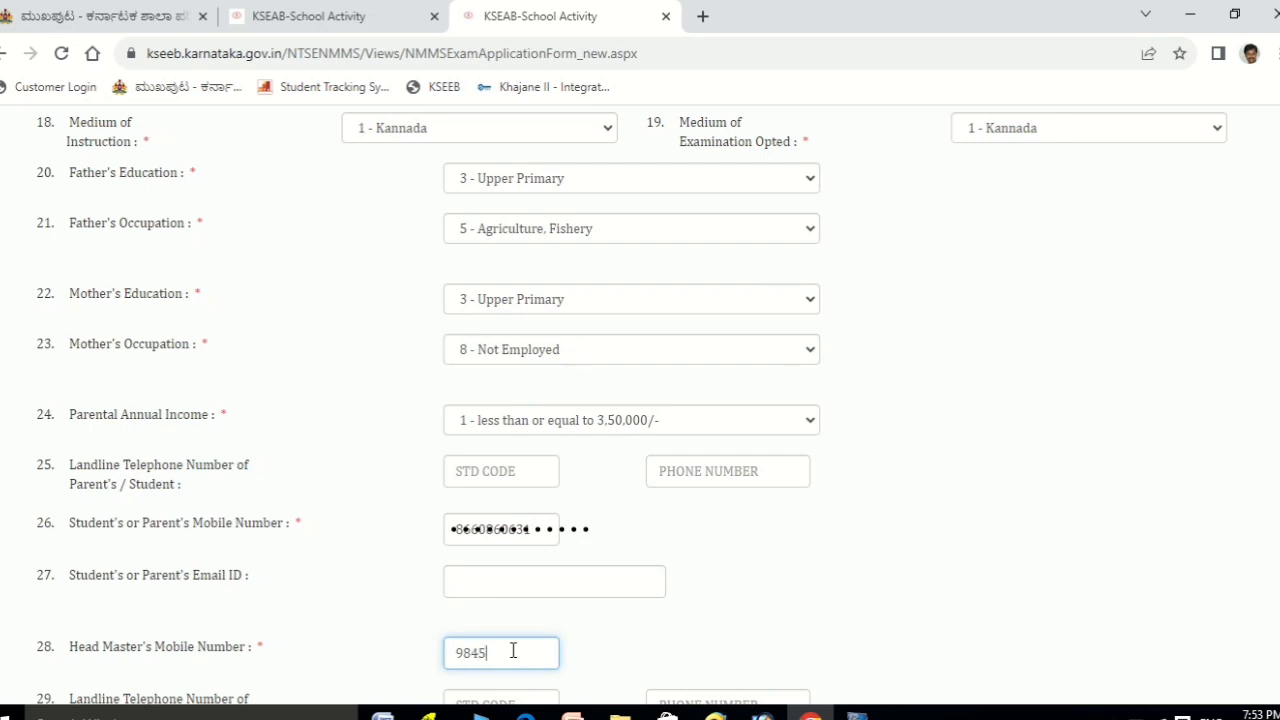
pyautogui.click(670, 654)
# Step: Mark that the student has a bank account (Yes) and enter the account number
pyautogui.scroll(-3, 670, 654)
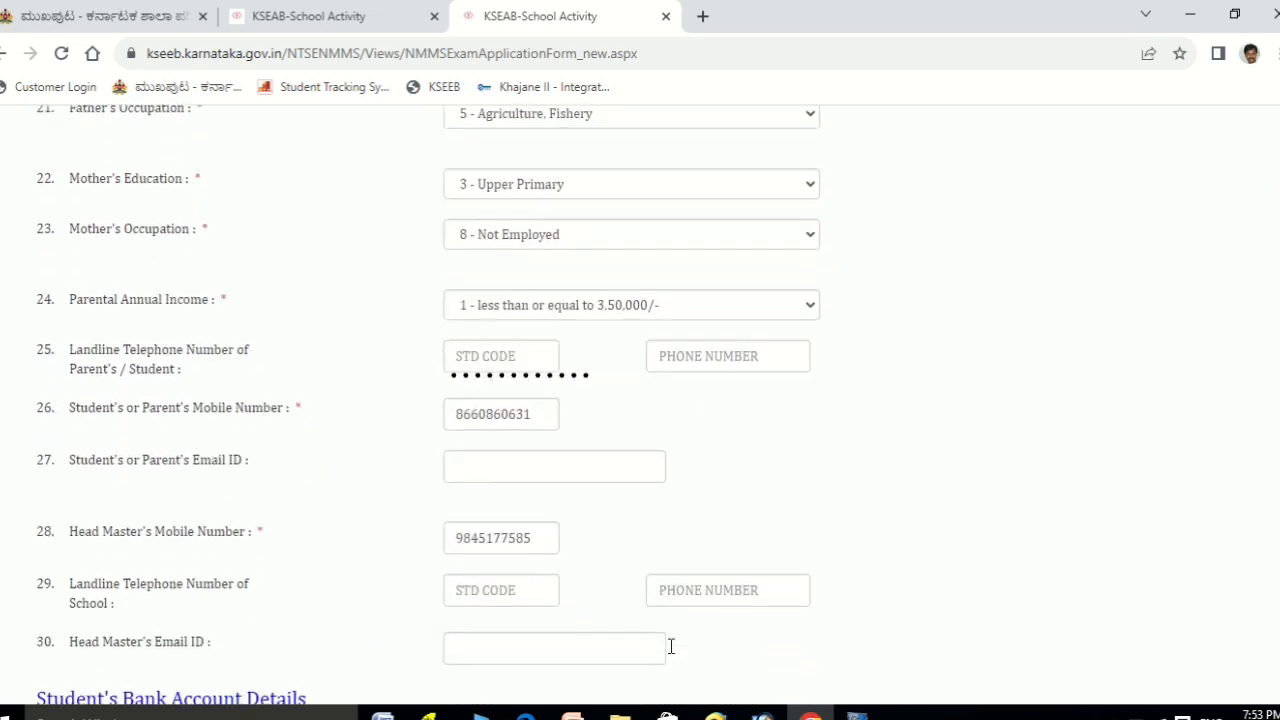
pyautogui.scroll(-2, 670, 654)
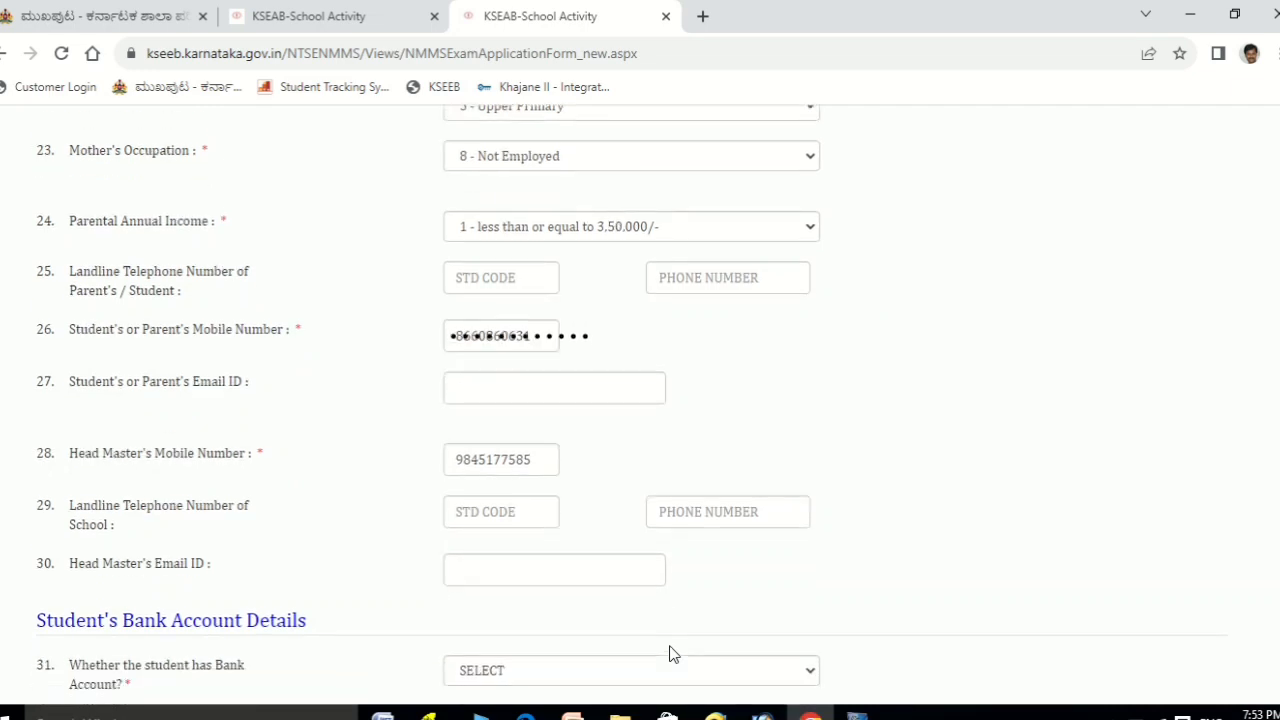
pyautogui.scroll(-3, 673, 654)
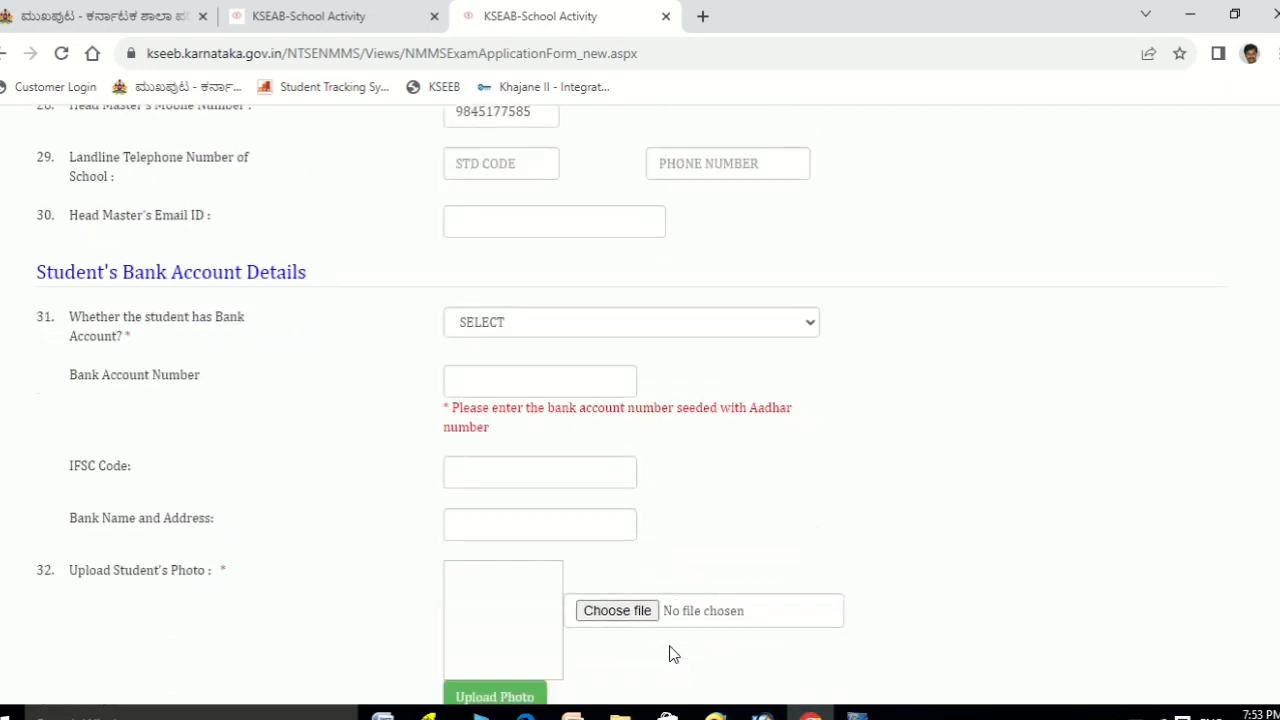
pyautogui.click(689, 336)
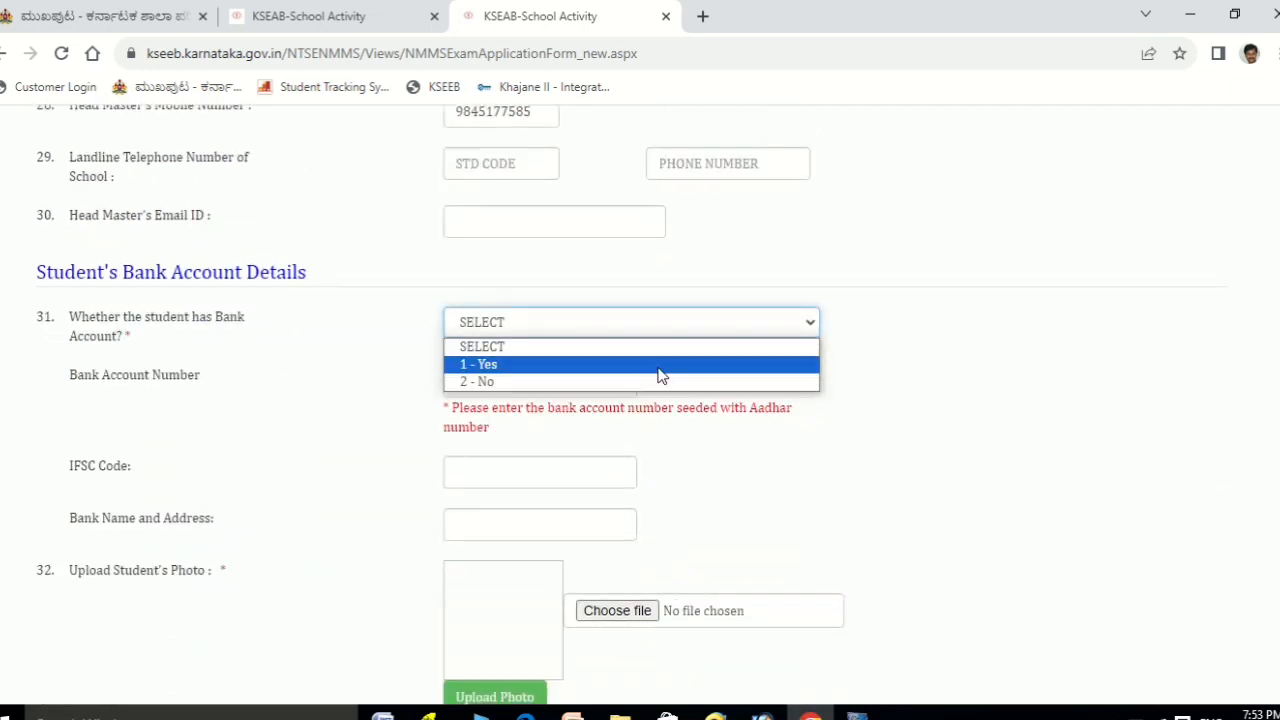
pyautogui.click(662, 366)
pyautogui.click(573, 389)
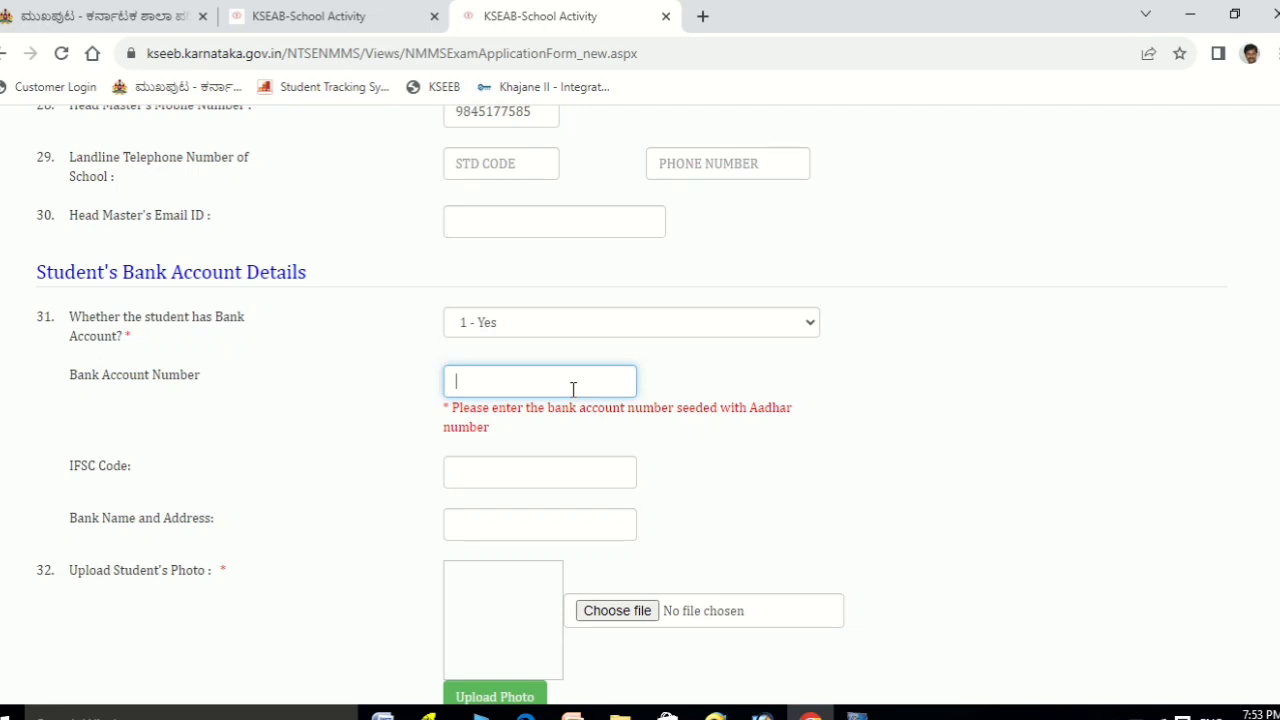
# Step: Enter the branch IFSC code and UNION BANK as the bank name and address
pyautogui.click(511, 476)
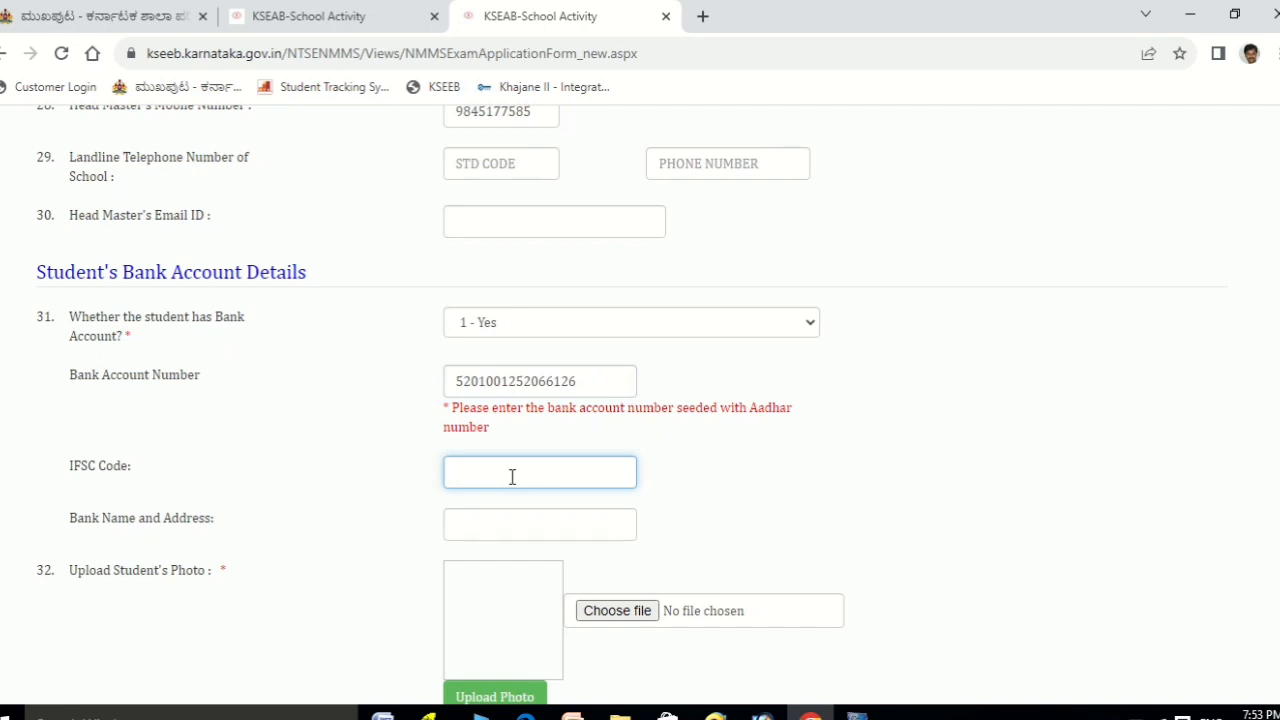
pyautogui.write('UBIN0916975')
pyautogui.click(498, 515)
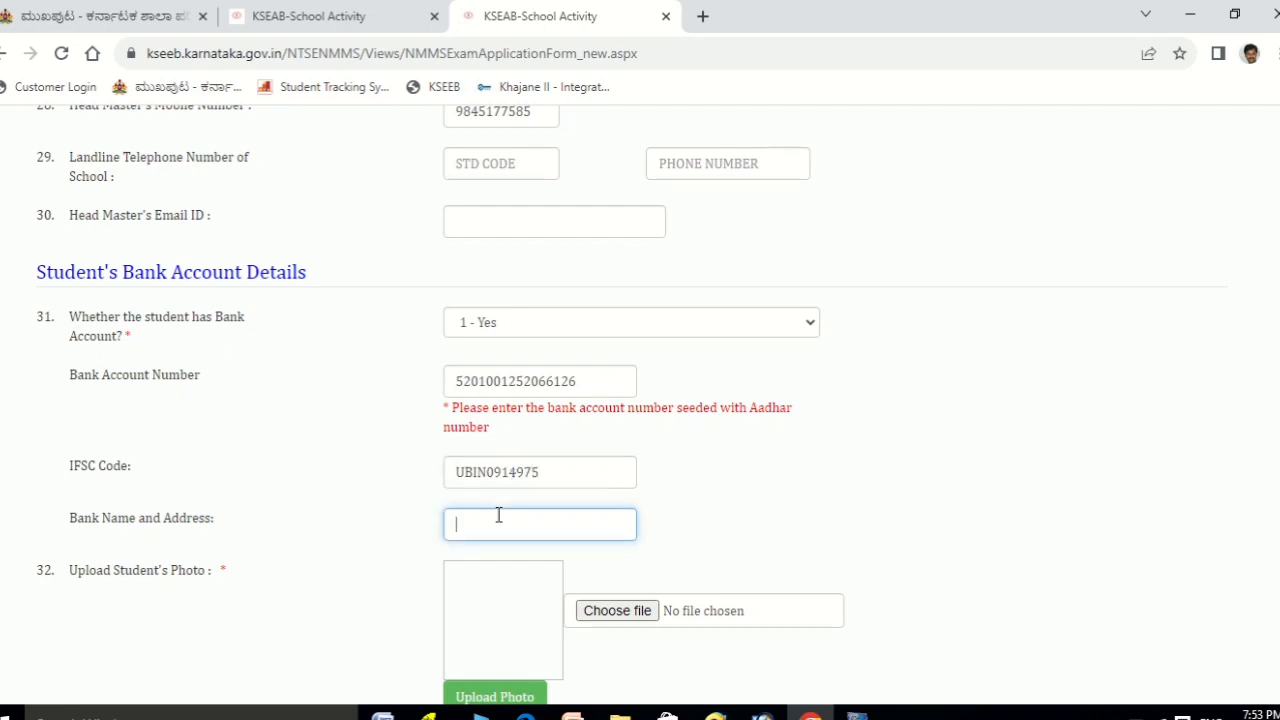
pyautogui.write('UNION BANK')
pyautogui.click(757, 562)
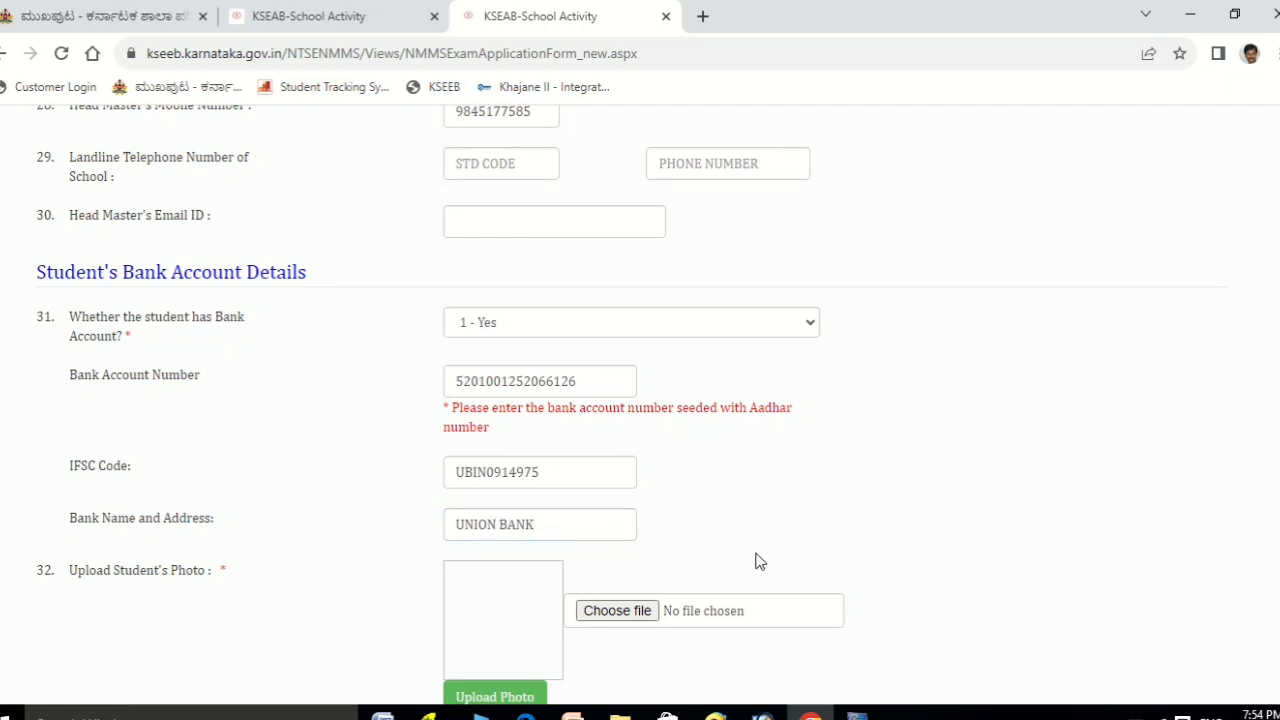
# Step: Choose the student's photo image for the photo upload
pyautogui.scroll(-4, 1241, 618)
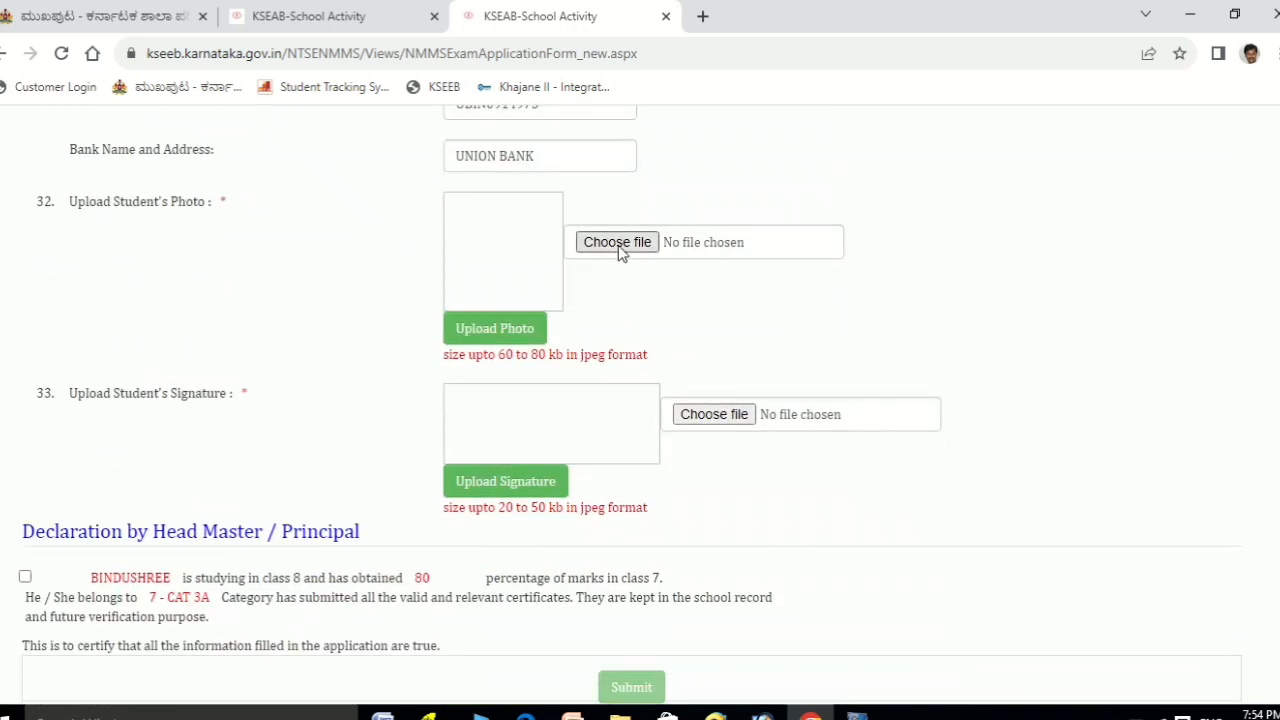
pyautogui.click(618, 245)
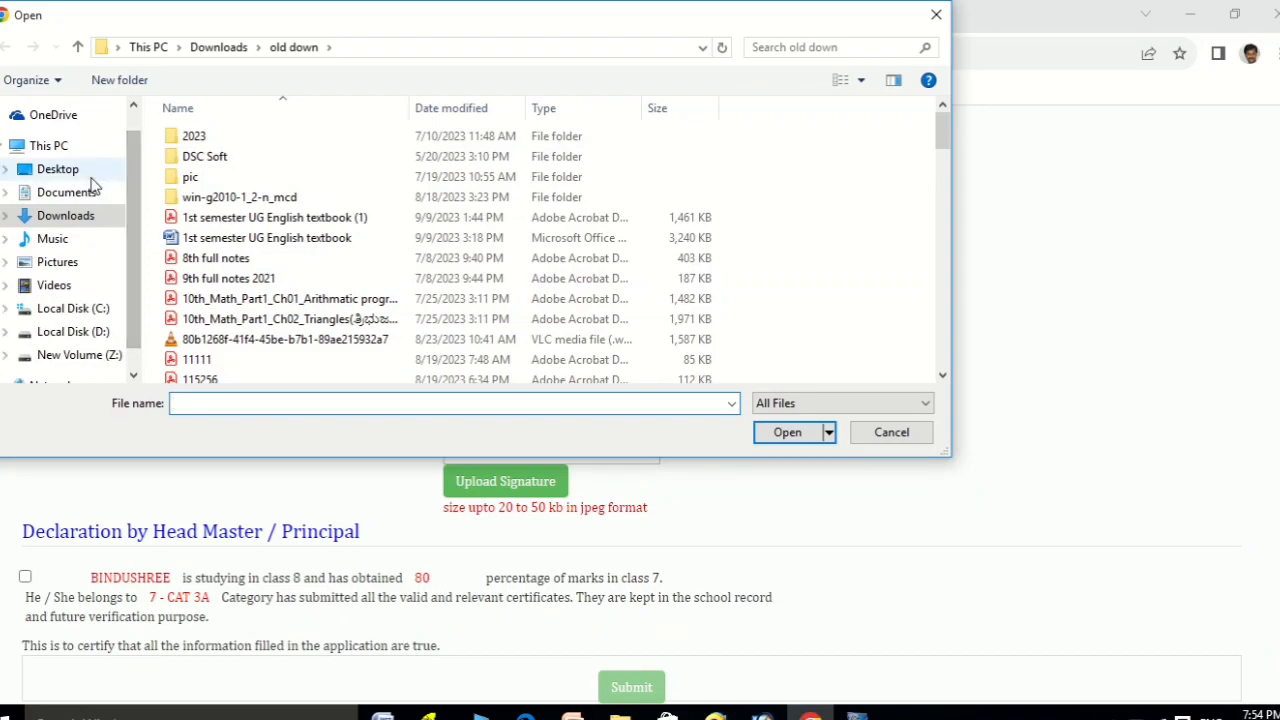
pyautogui.press('Escape')
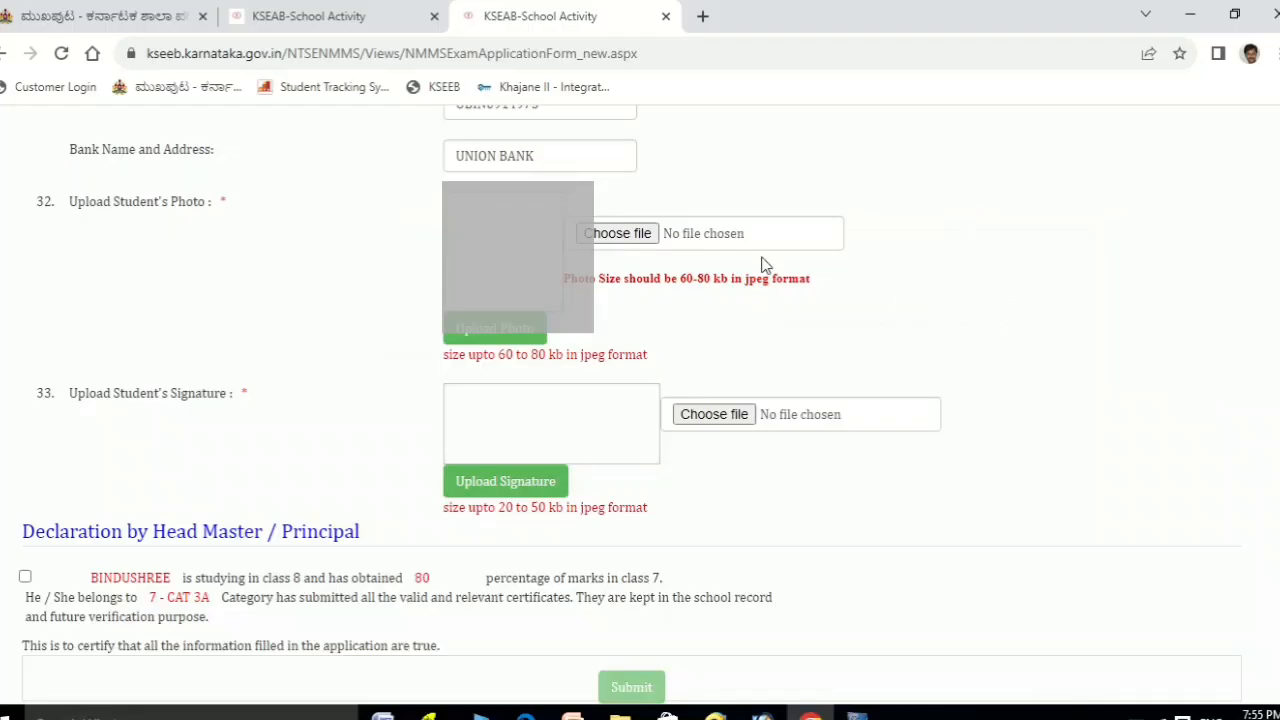
pyautogui.click(636, 238)
pyautogui.doubleClick(209, 150)
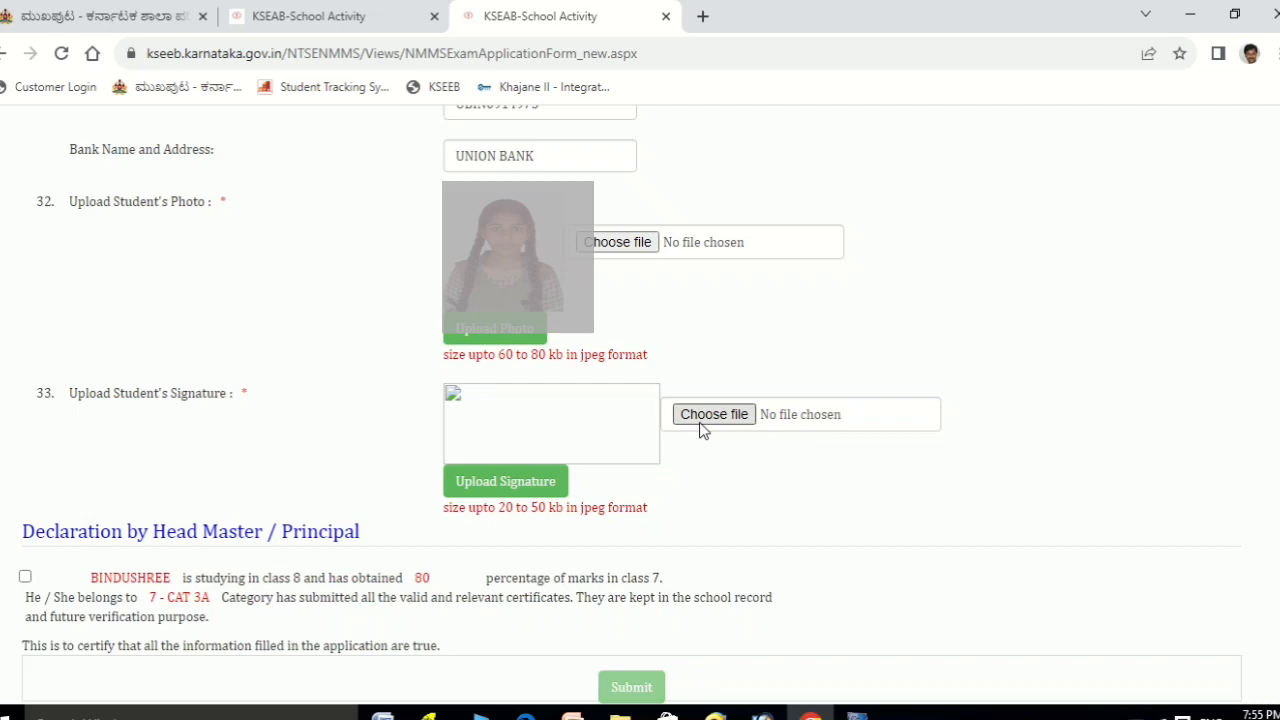
# Step: Pick the signature image from the sign folder and upload it
pyautogui.click(702, 418)
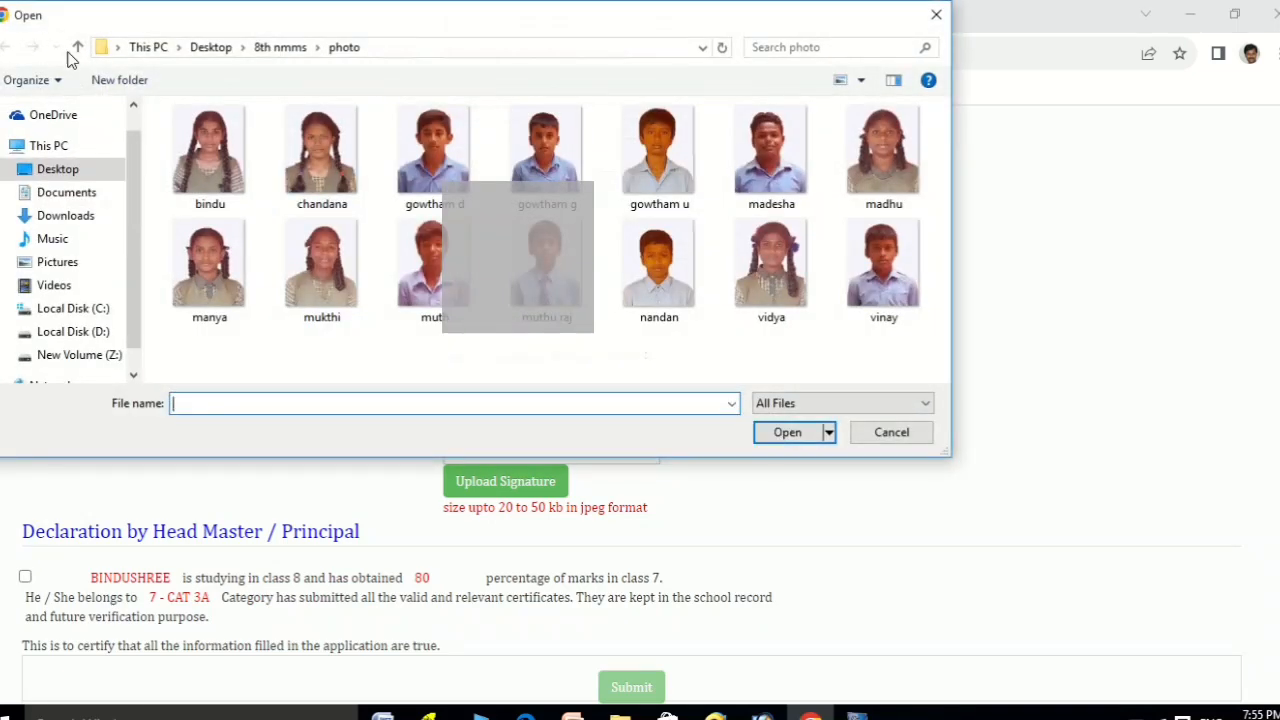
pyautogui.click(77, 47)
pyautogui.doubleClick(322, 148)
pyautogui.doubleClick(206, 125)
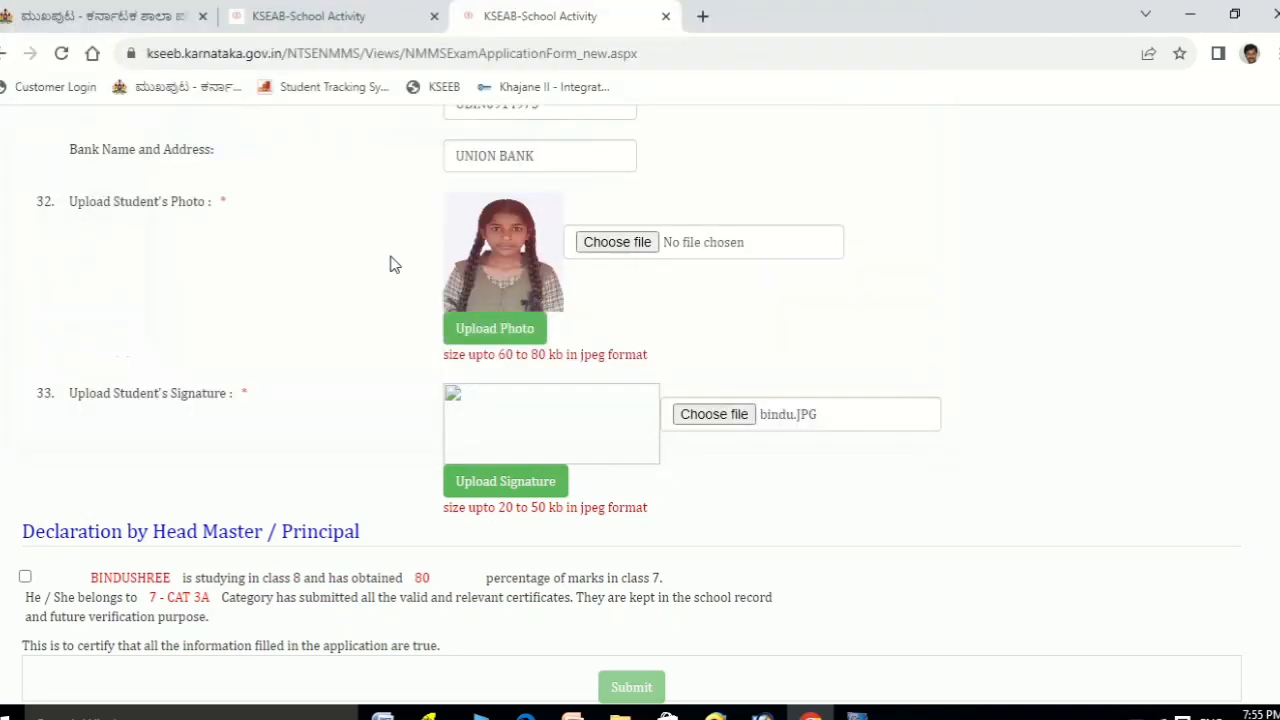
pyautogui.click(502, 484)
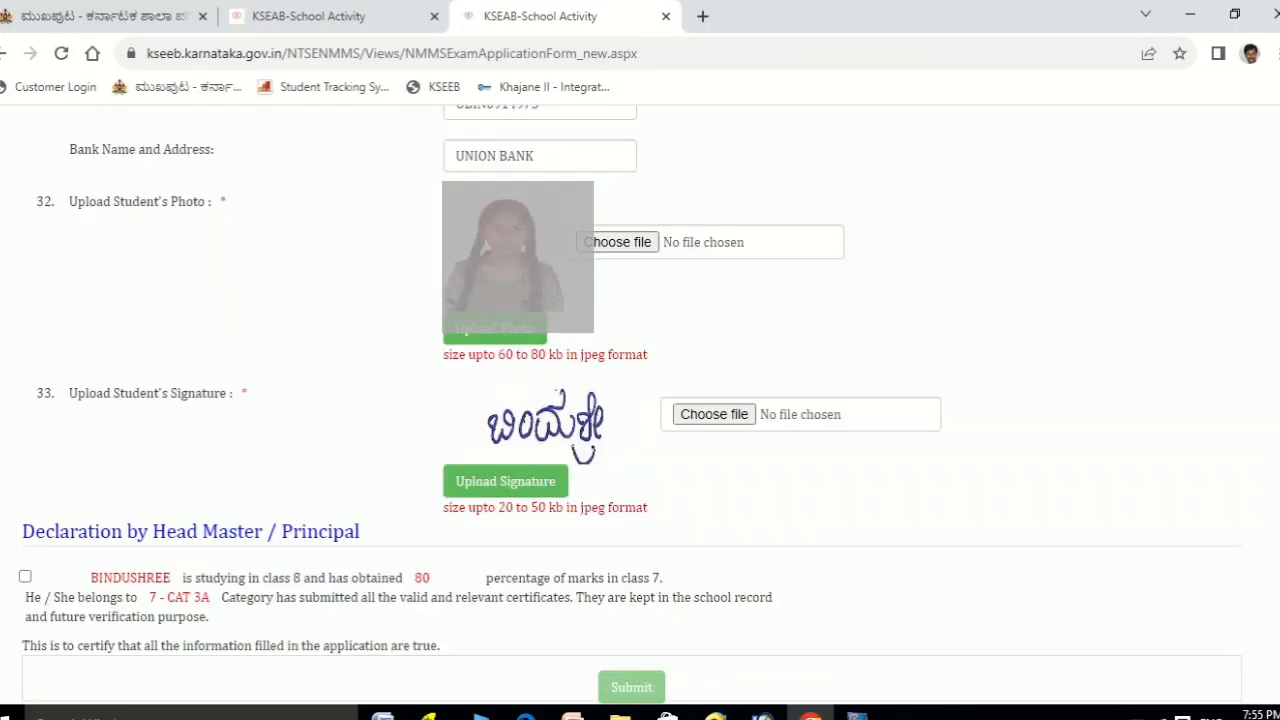
pyautogui.scroll(-1, 502, 484)
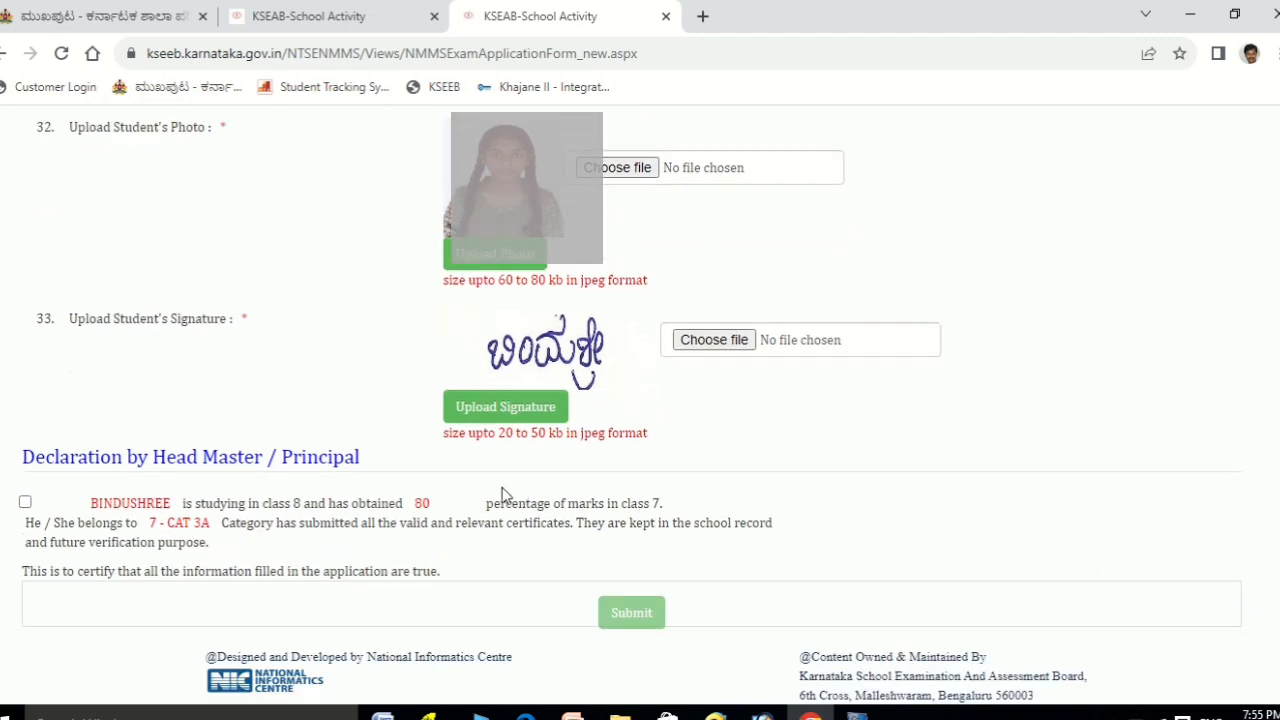
# Step: Tick the head master's declaration, submit, dismiss the success alert, and download the Print PDF
pyautogui.click(26, 504)
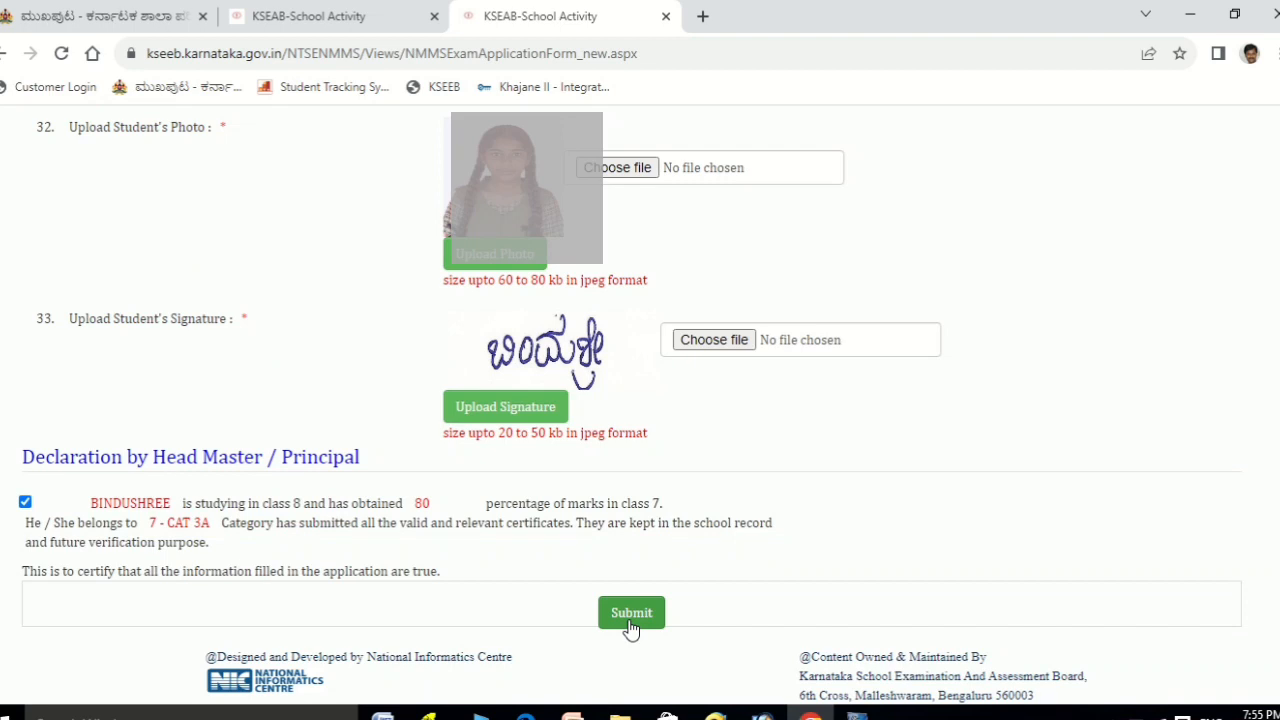
pyautogui.click(630, 618)
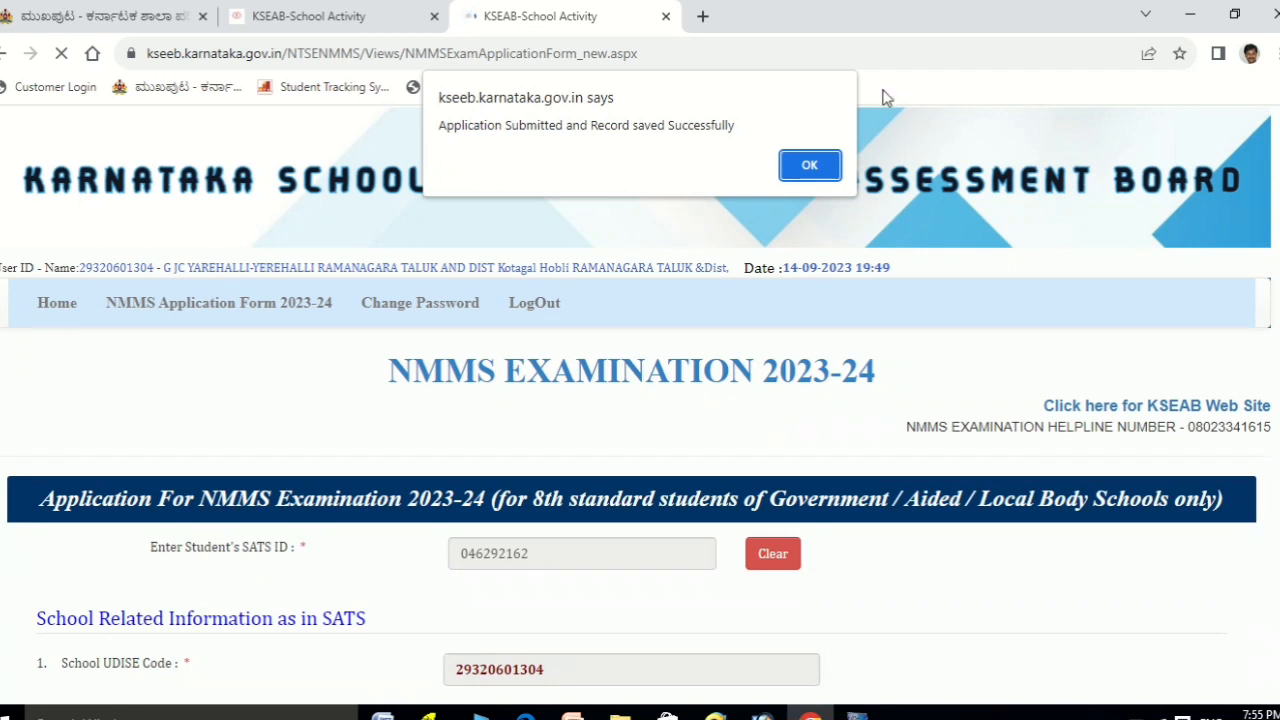
pyautogui.click(810, 163)
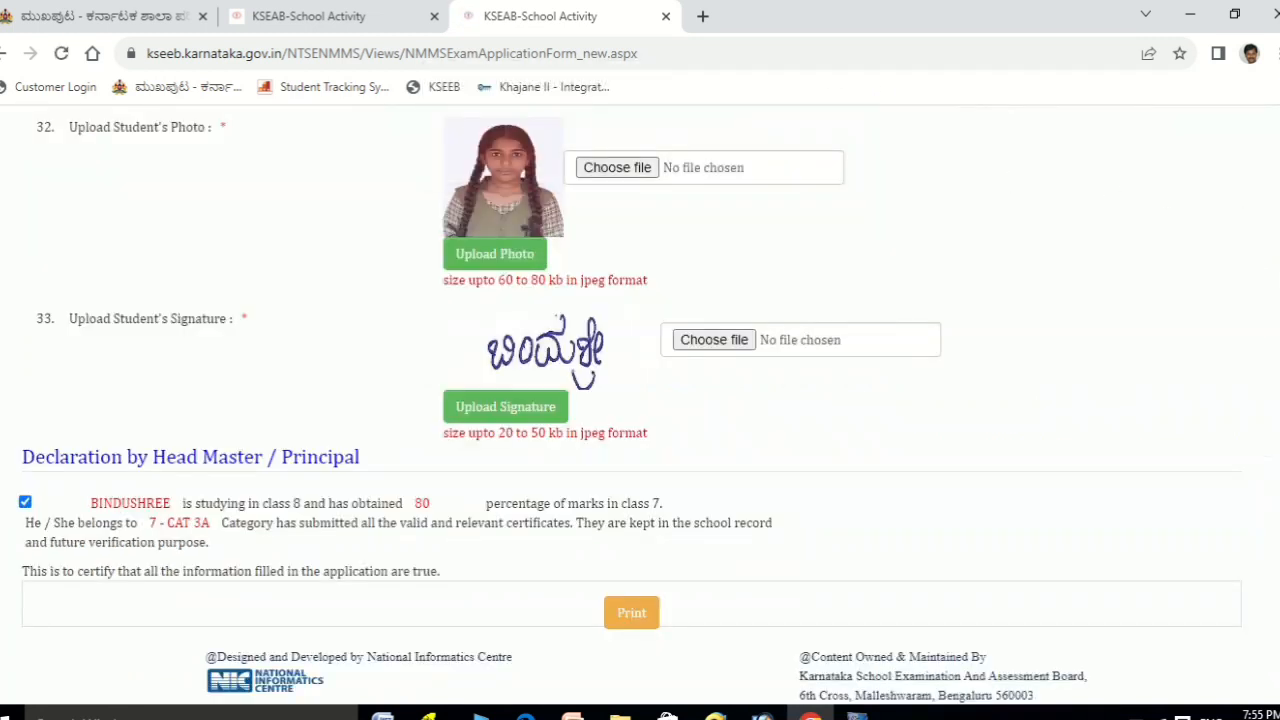
pyautogui.click(645, 611)
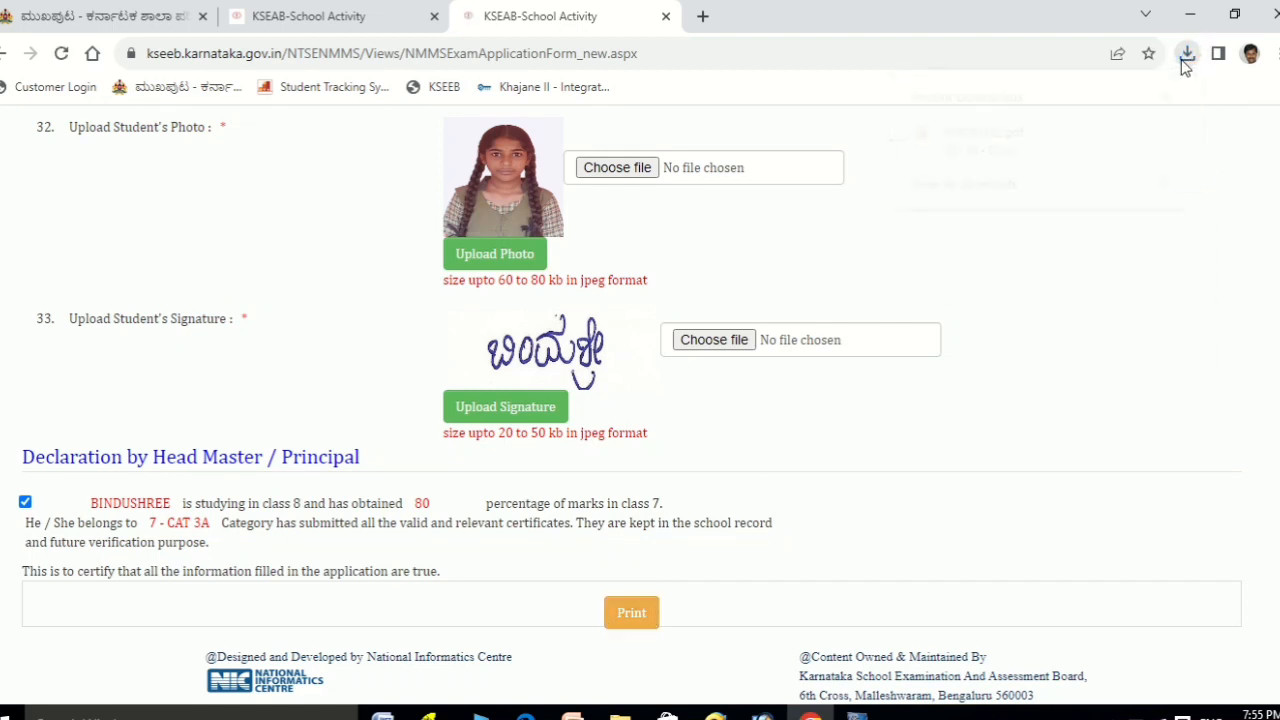
pyautogui.click(1185, 56)
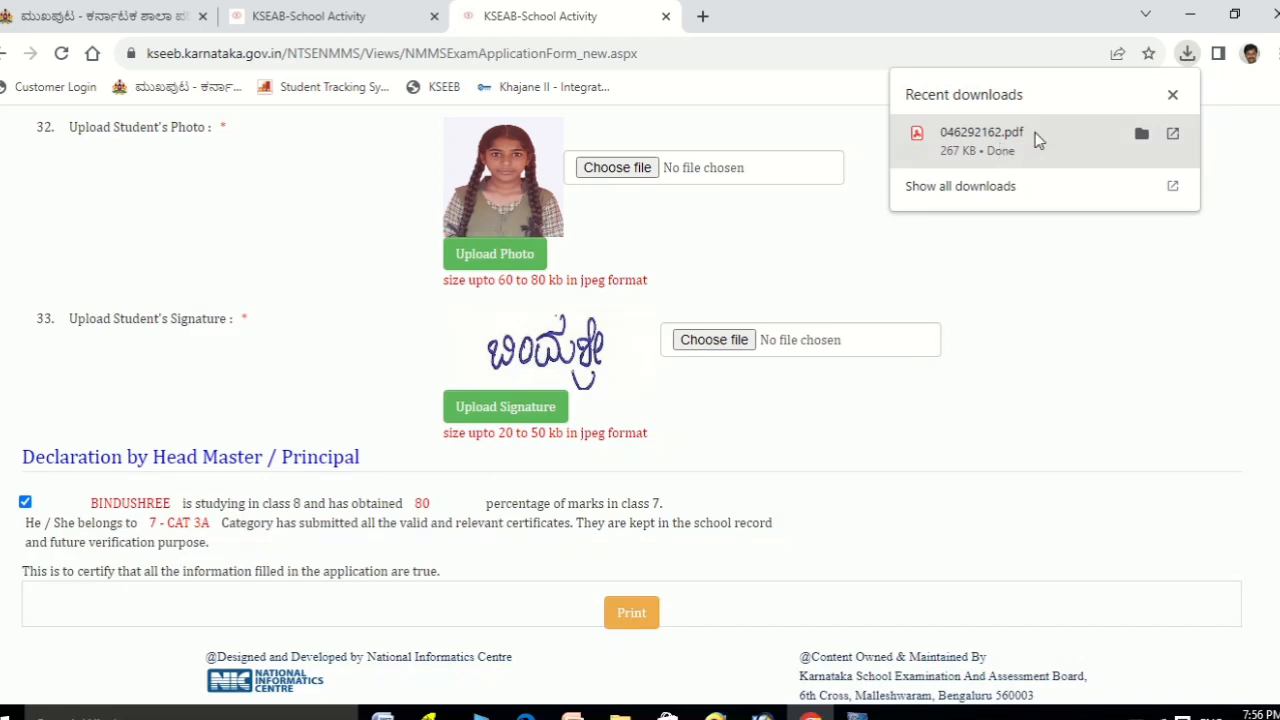
pyautogui.click(1141, 133)
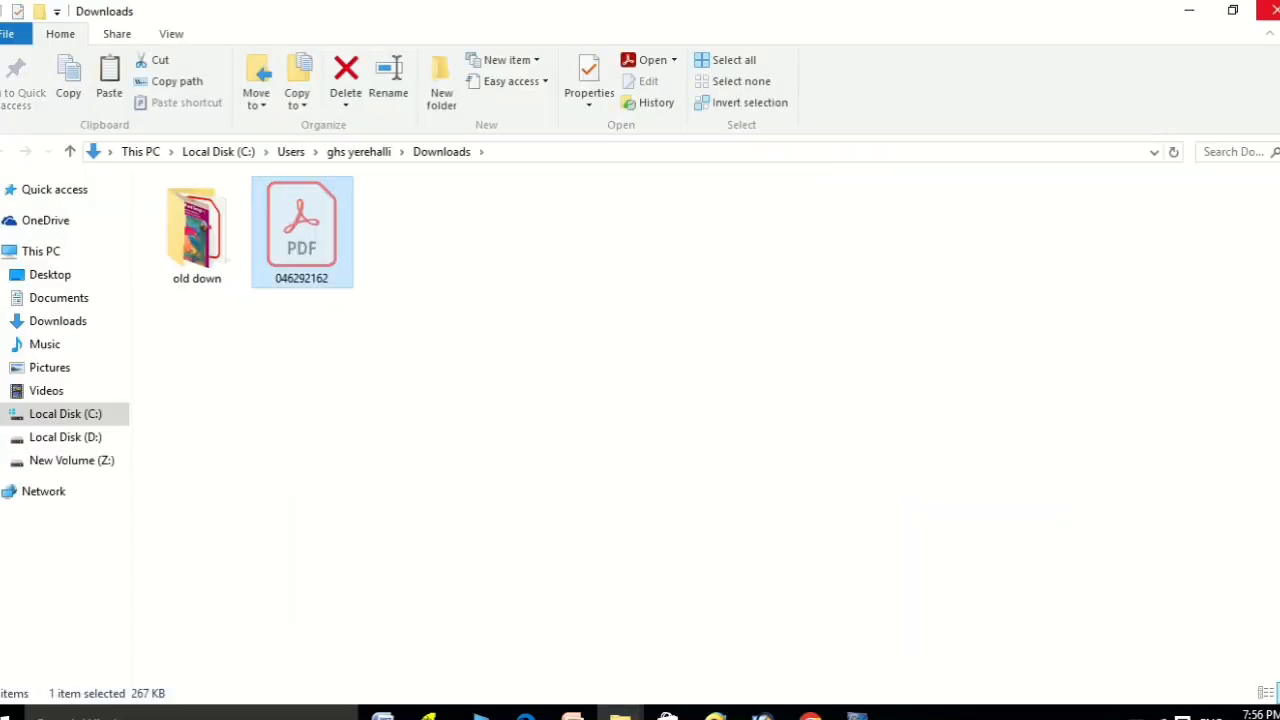
pyautogui.click(729, 266)
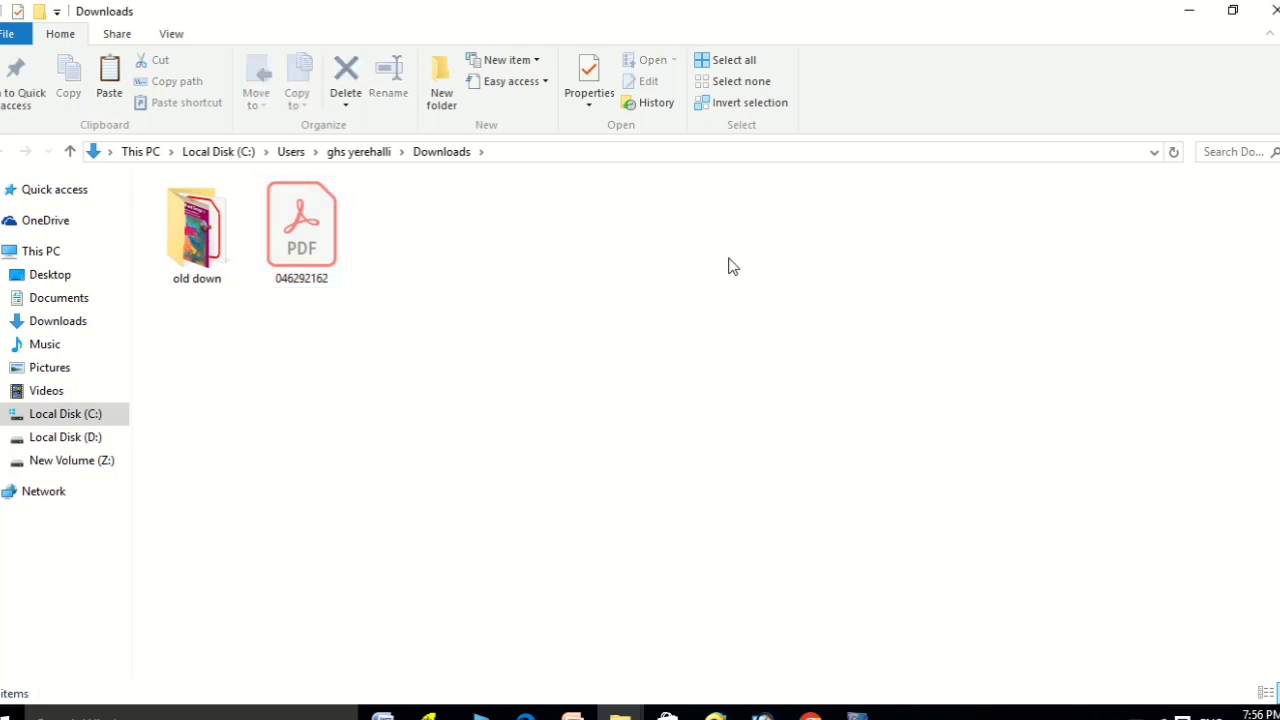
pyautogui.click(310, 247)
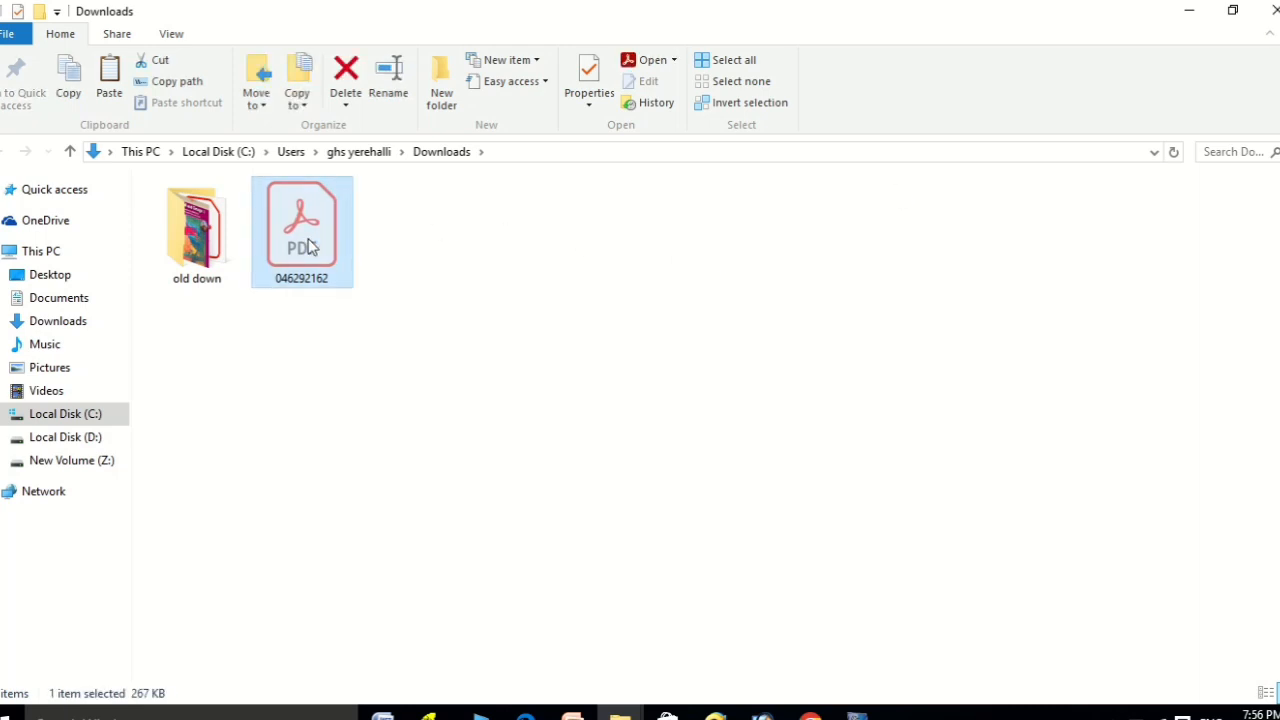
pyautogui.doubleClick(310, 247)
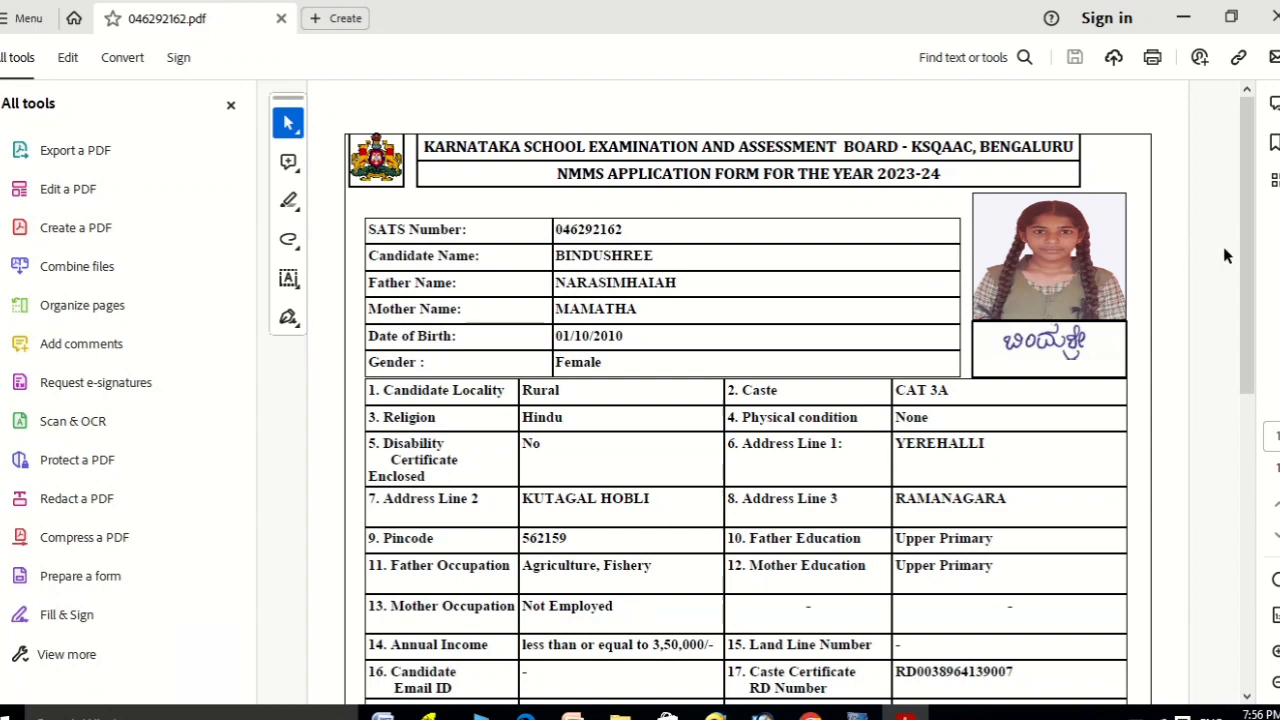
pyautogui.moveTo(1242, 305)
pyautogui.mouseDown()
pyautogui.moveTo(1230, 615)
pyautogui.moveTo(1236, 586)
pyautogui.mouseUp()
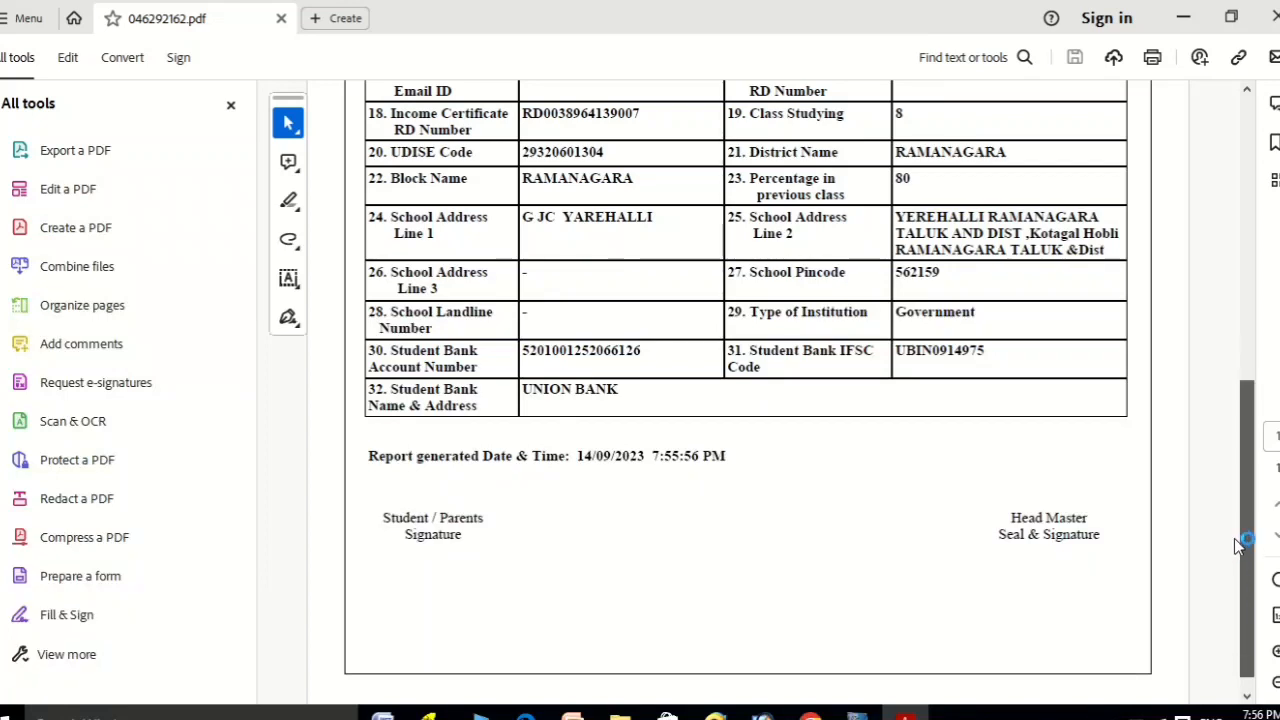
pyautogui.scroll(2, 1240, 548)
pyautogui.scroll(-1, 1247, 574)
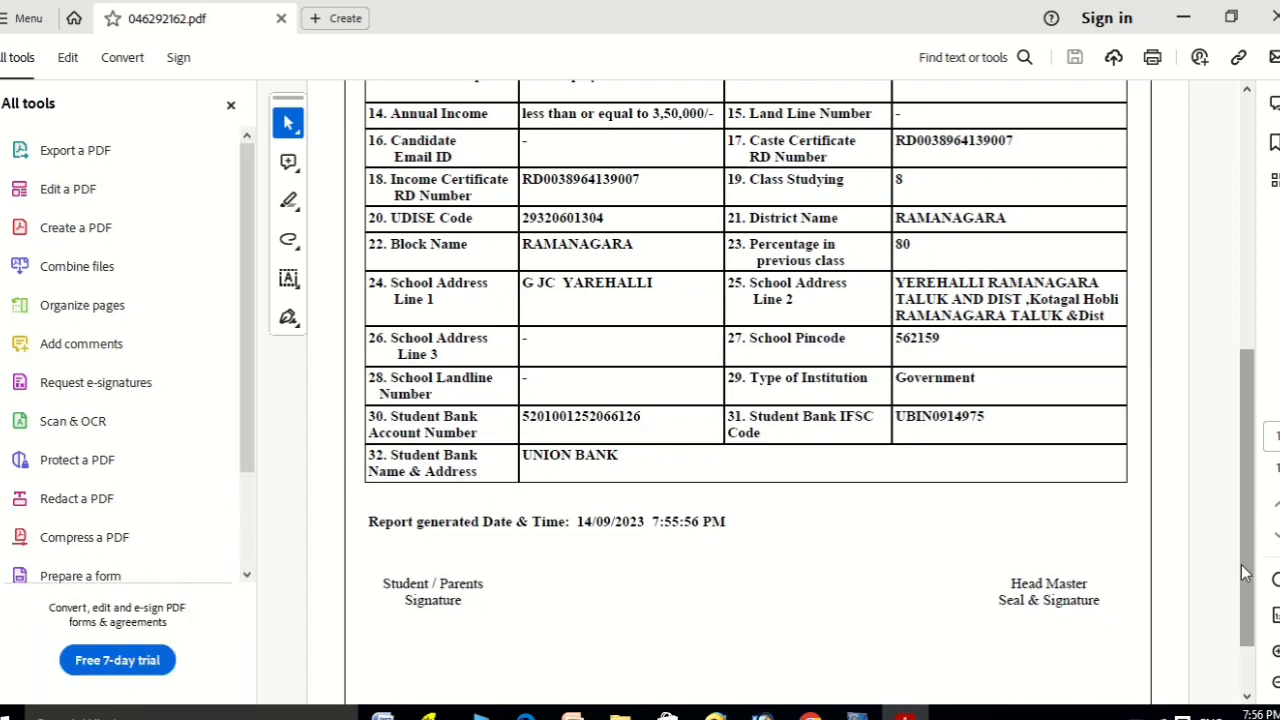
pyautogui.moveTo(1247, 574)
pyautogui.mouseDown()
pyautogui.moveTo(1249, 345)
pyautogui.moveTo(1255, 553)
pyautogui.mouseUp()
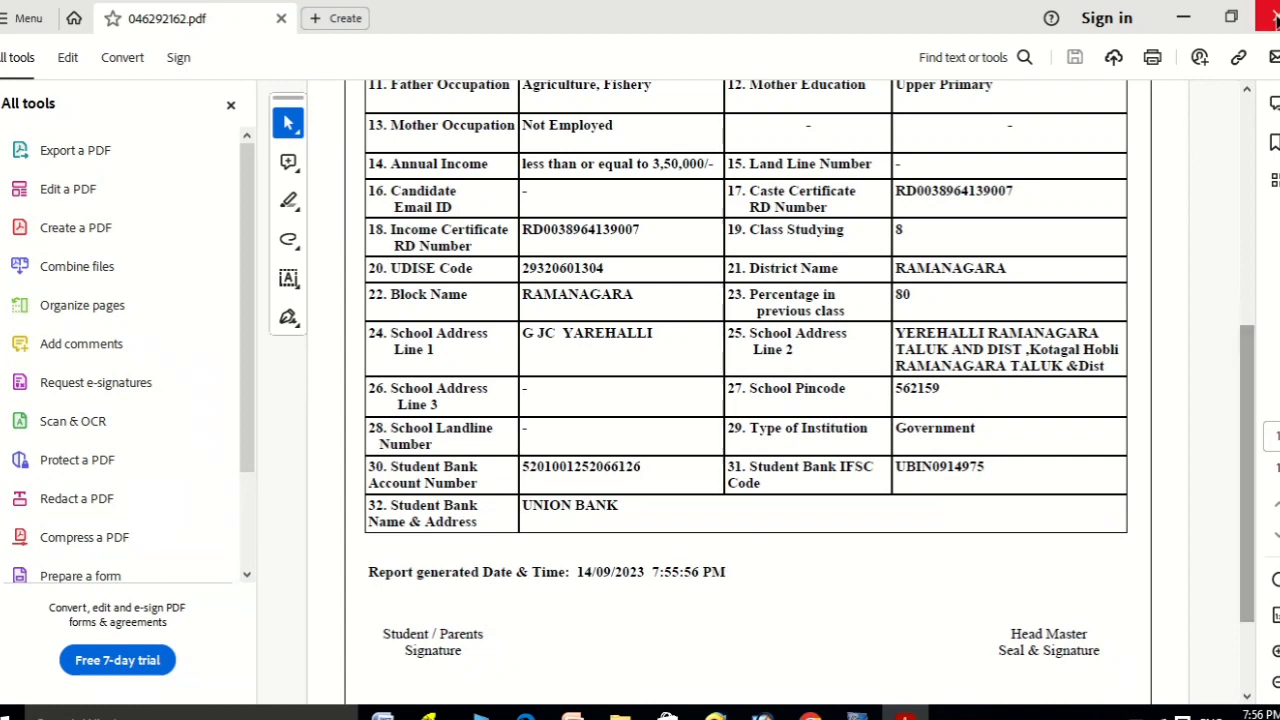
pyautogui.click(1275, 20)
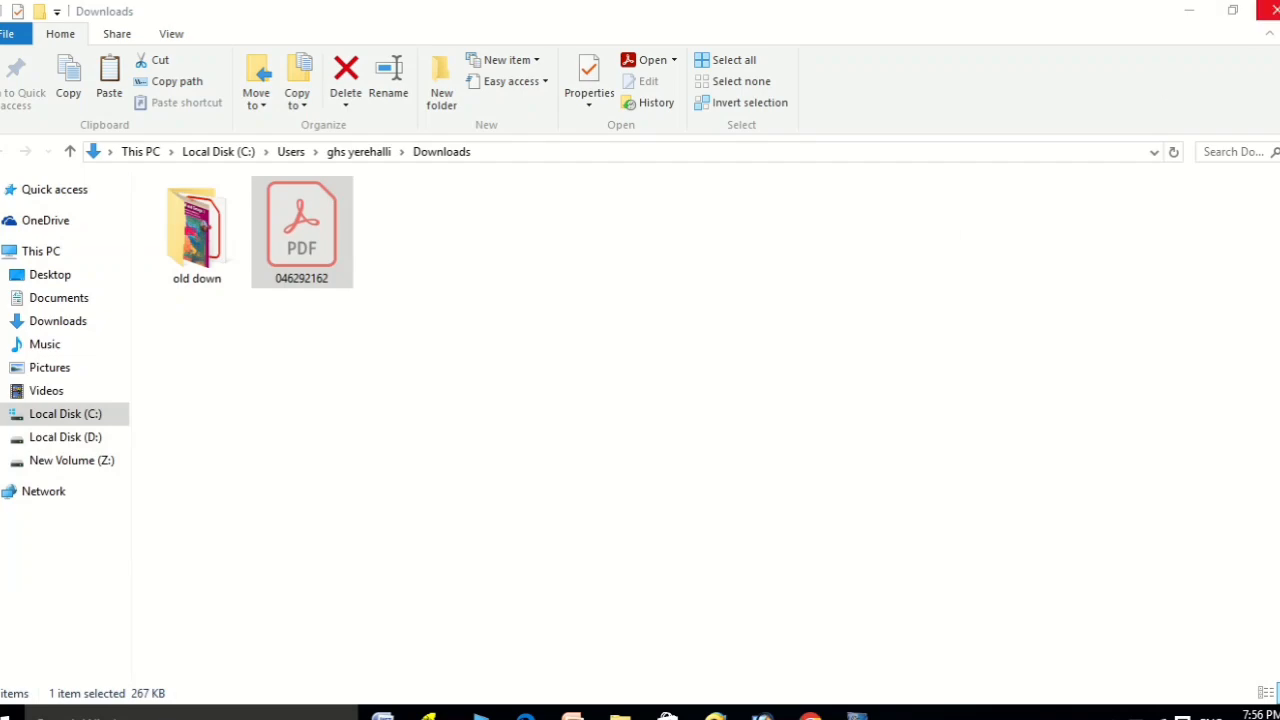
# Step: Close the Downloads window and switch back to the KSEAB home page tab
pyautogui.click(1272, 10)
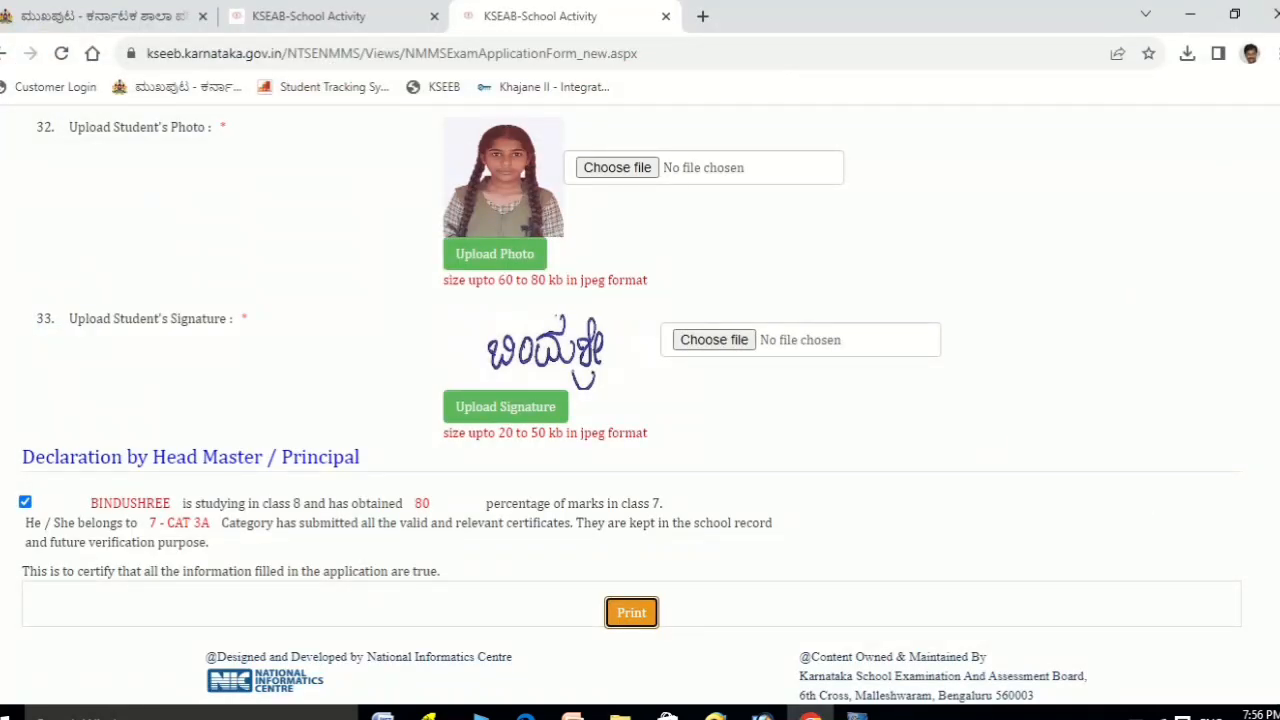
pyautogui.moveTo(1279, 610); pyautogui.dragTo(1279, 190)
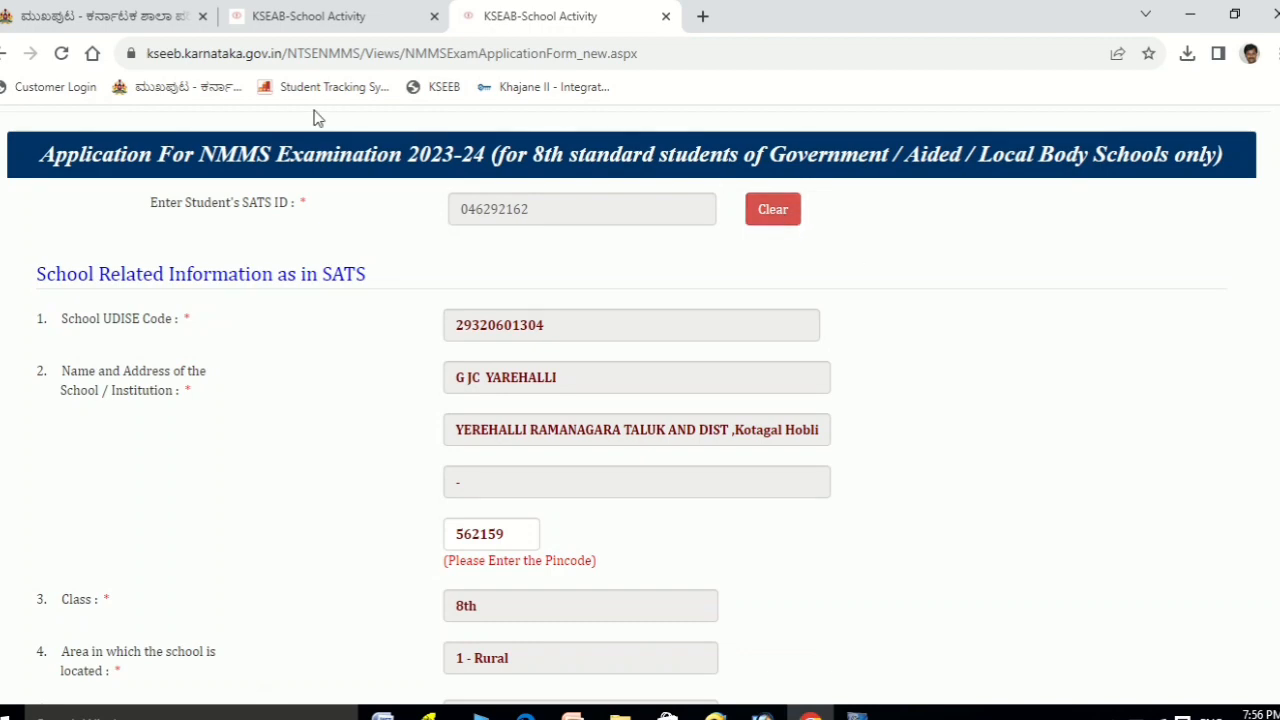
pyautogui.click(126, 16)
pyautogui.moveTo(360, 287)
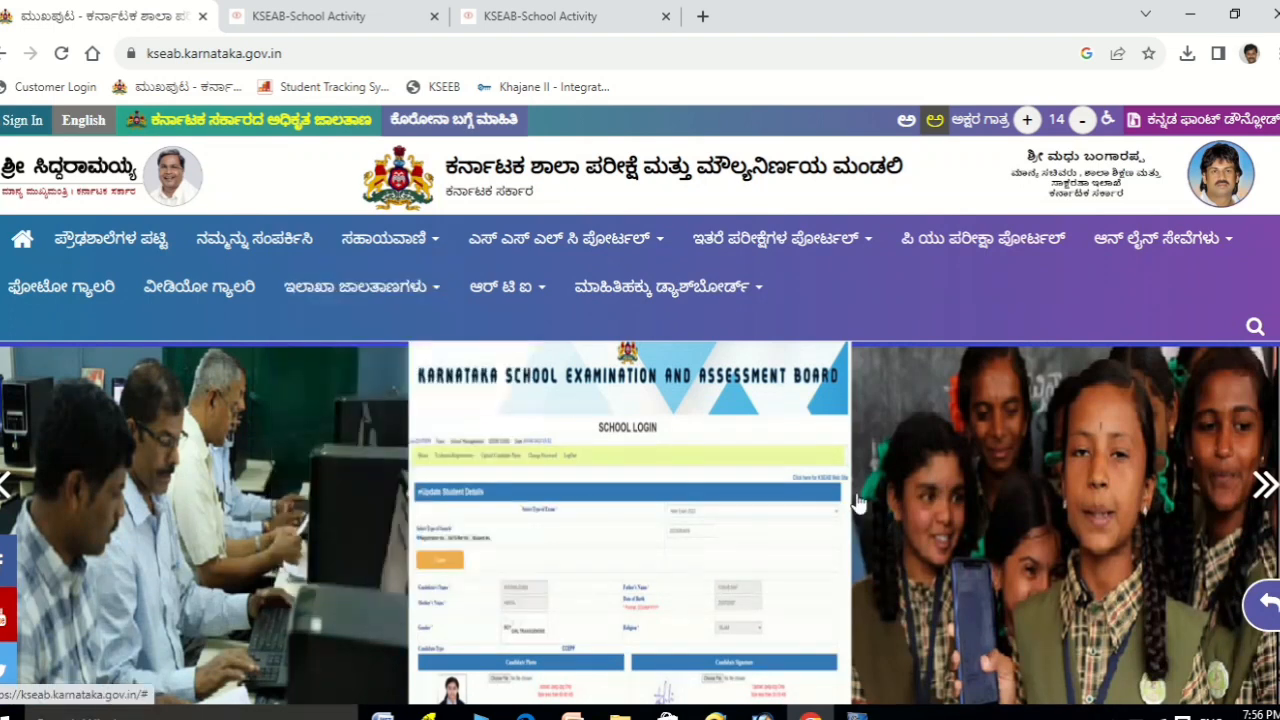